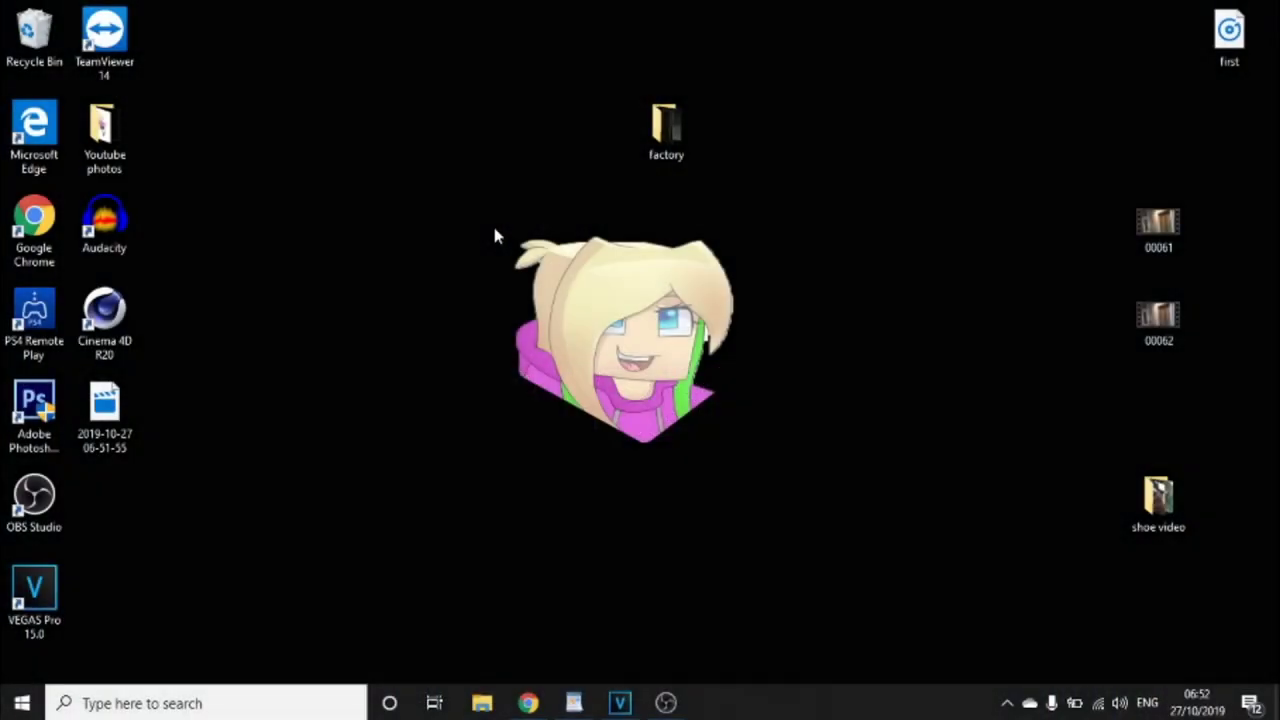
# Place the downloaded Dark Action Trailer Music file on the desktop.
pyautogui.moveTo(477, 223); pyautogui.dragTo(437, 200)
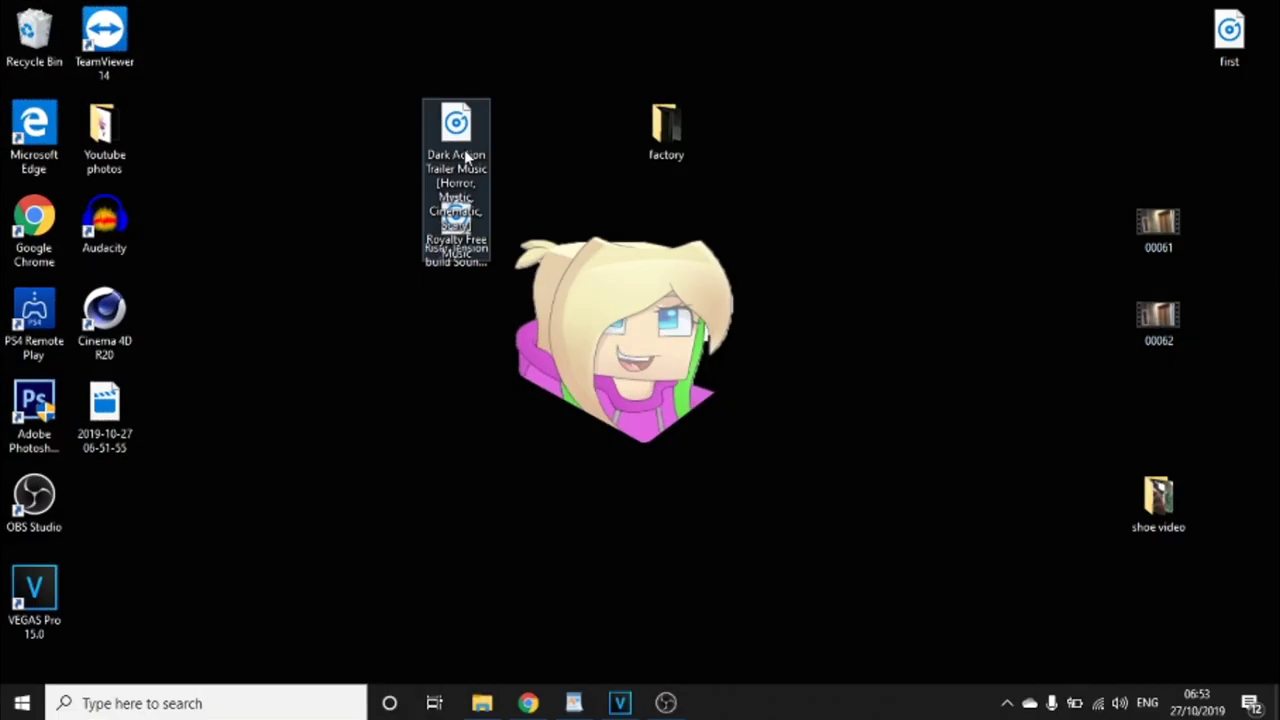
# Move the Dark Action Trailer Music icon beside Riser Tension.
pyautogui.click(667, 298)
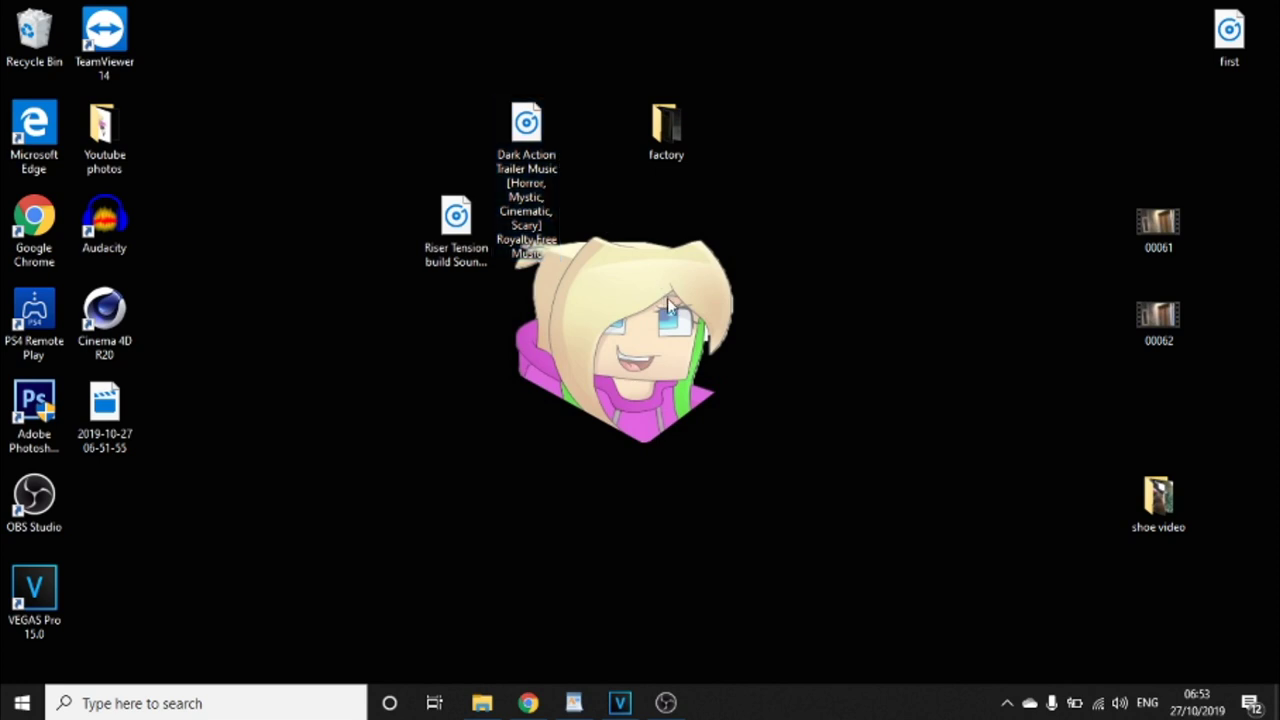
pyautogui.moveTo(534, 157); pyautogui.dragTo(534, 250)
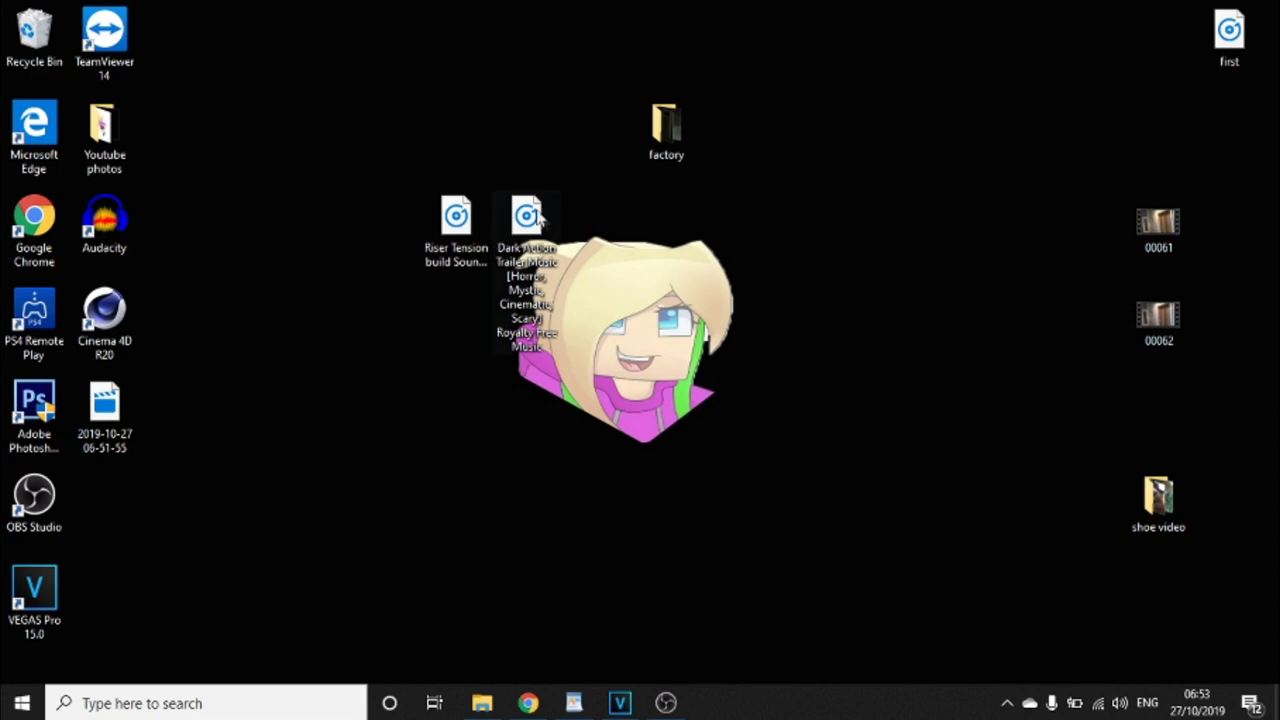
pyautogui.moveTo(598, 327); pyautogui.dragTo(430, 135)
pyautogui.moveTo(428, 137); pyautogui.dragTo(378, 212)
pyautogui.click(378, 212)
# Group the VEGAS Pro and Audacity shortcuts with the music files, then return to VEGAS Pro.
pyautogui.moveTo(34, 590); pyautogui.dragTo(458, 325)
pyautogui.moveTo(597, 444); pyautogui.dragTo(435, 214)
pyautogui.click(566, 414)
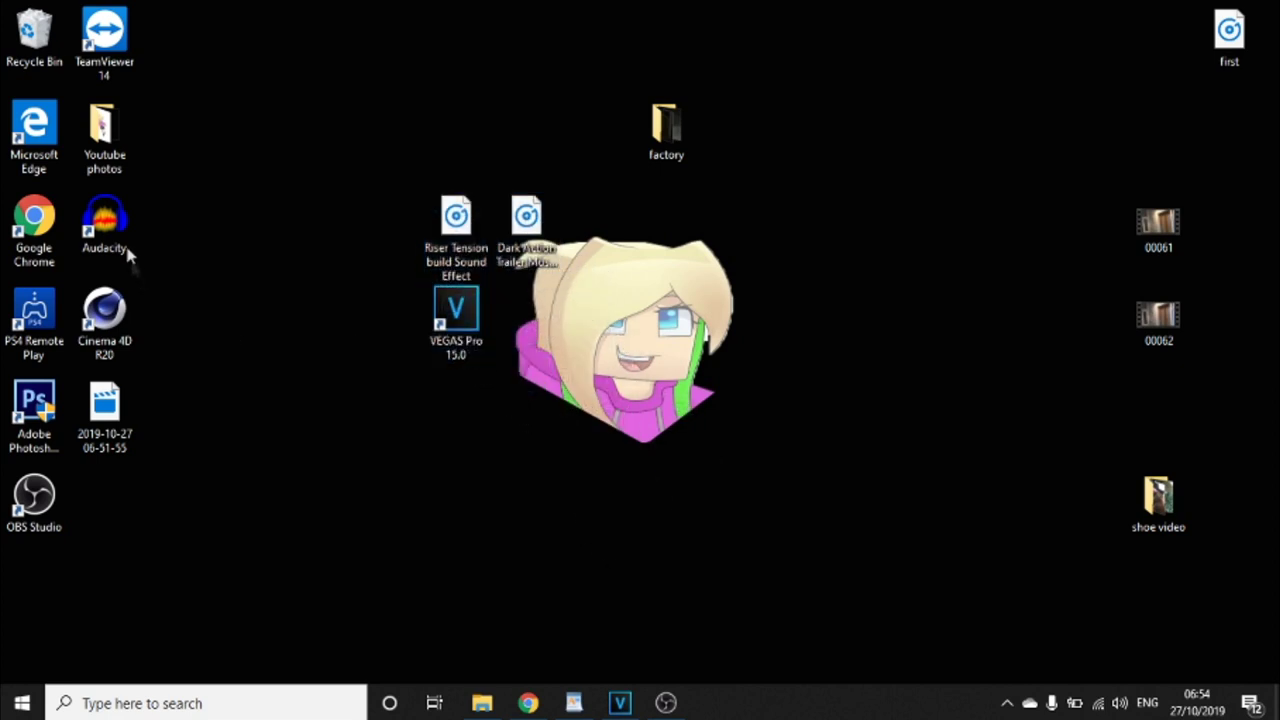
pyautogui.moveTo(122, 238); pyautogui.dragTo(563, 355)
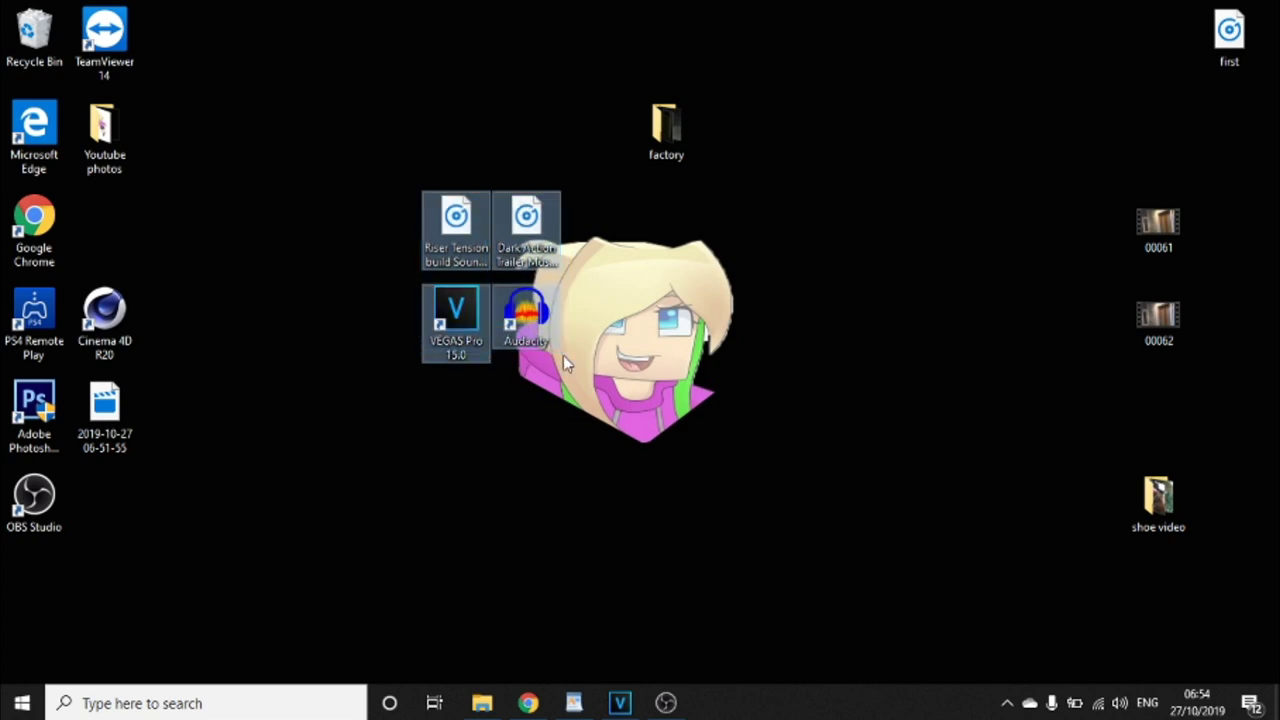
pyautogui.click(620, 703)
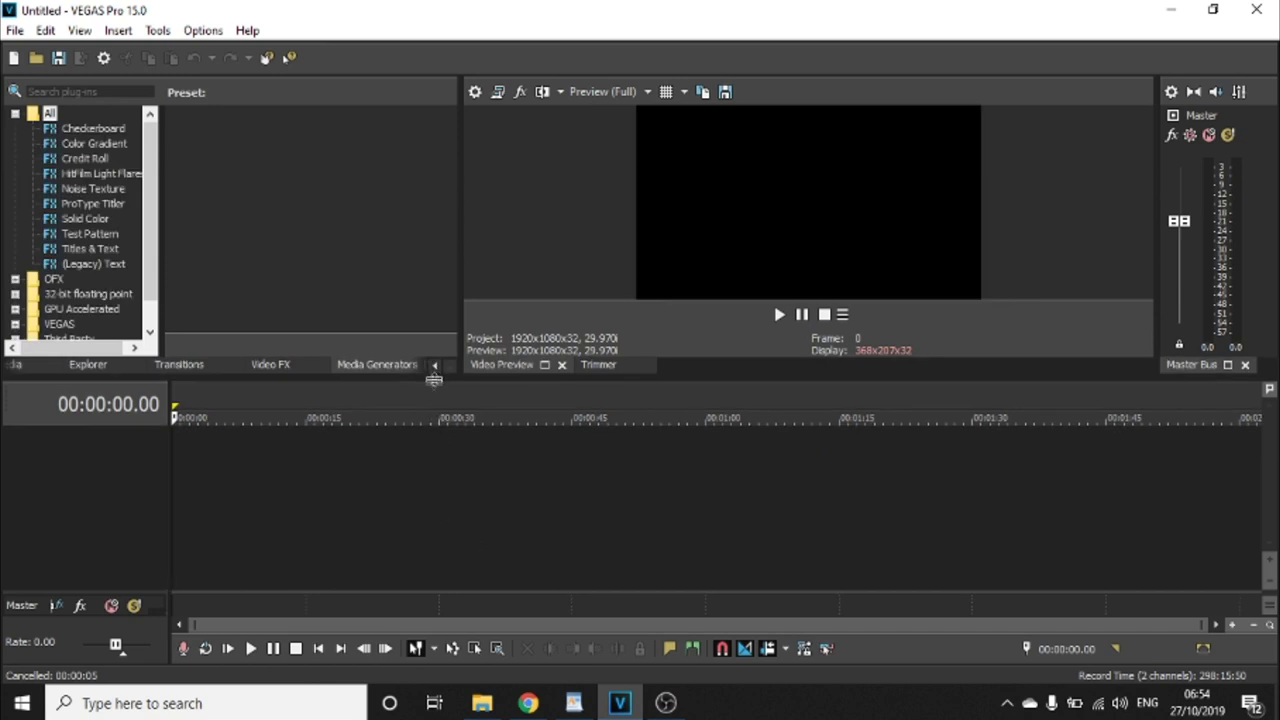
# Scrub through the 00040.MTS clip and play it from about 7 seconds.
pyautogui.moveTo(440, 464); pyautogui.dragTo(443, 445)
pyautogui.click(322, 546)
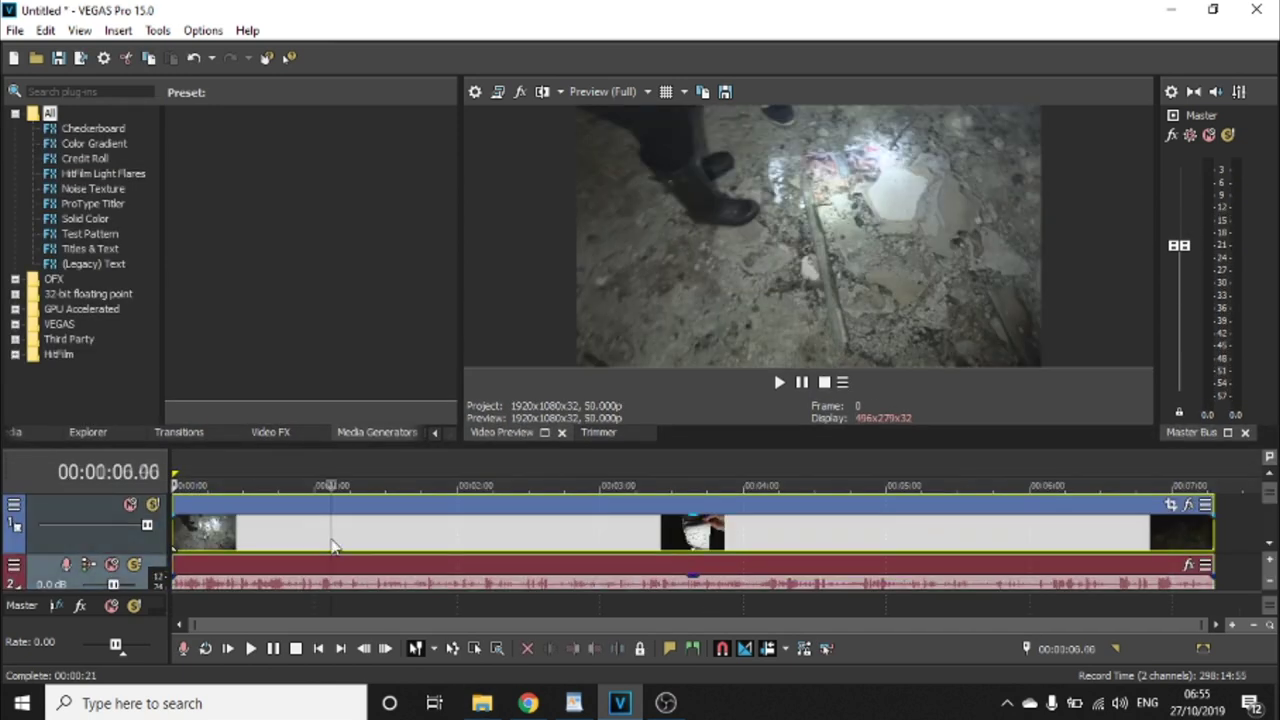
pyautogui.click(319, 546)
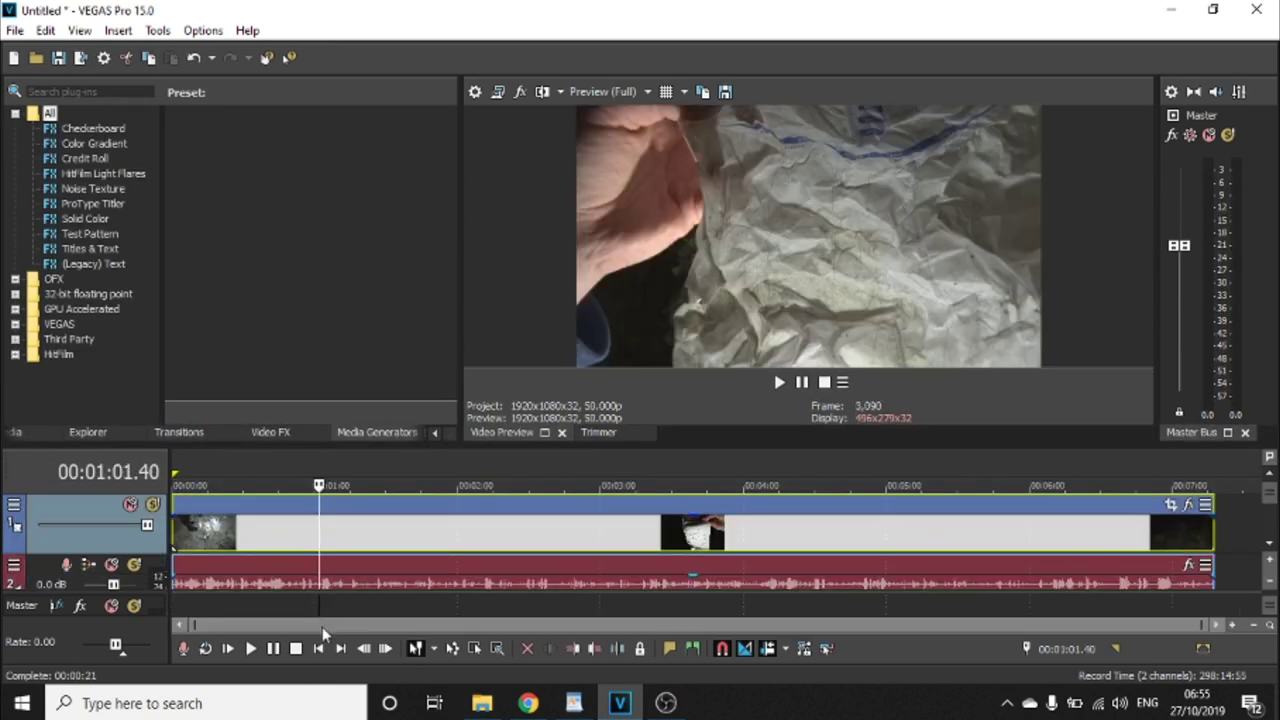
pyautogui.click(240, 540)
pyautogui.click(212, 530)
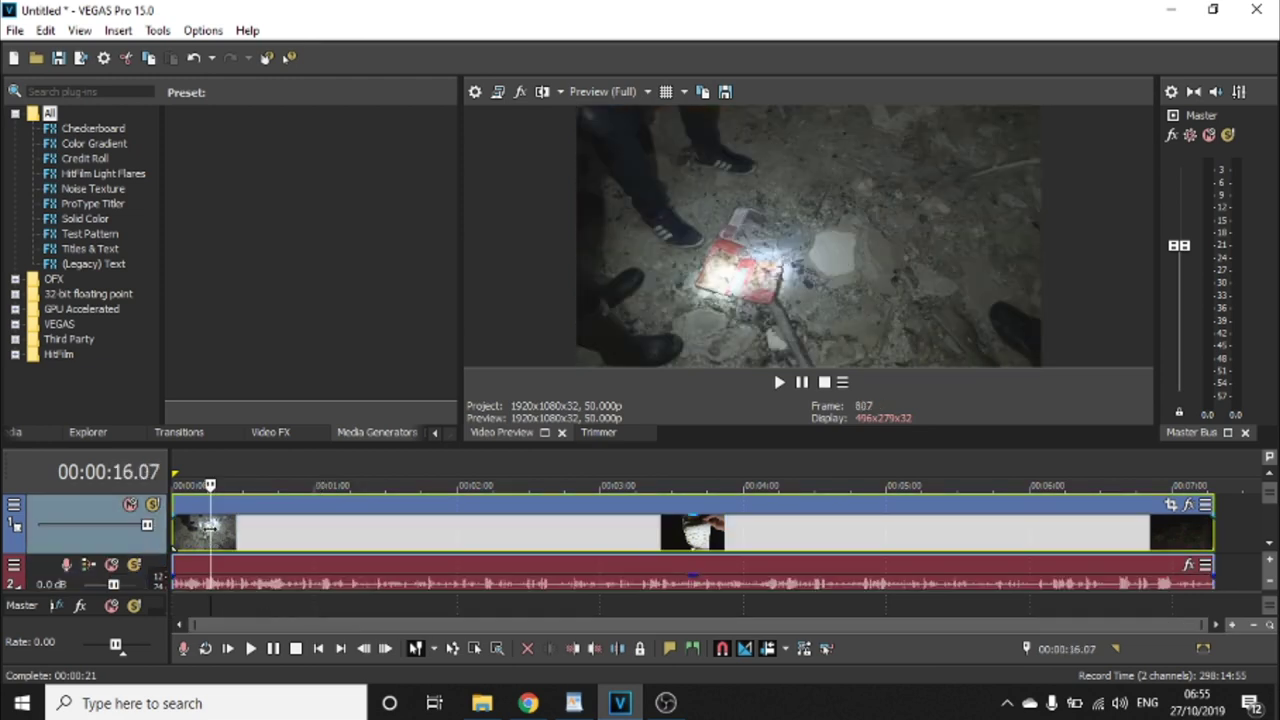
pyautogui.click(196, 535)
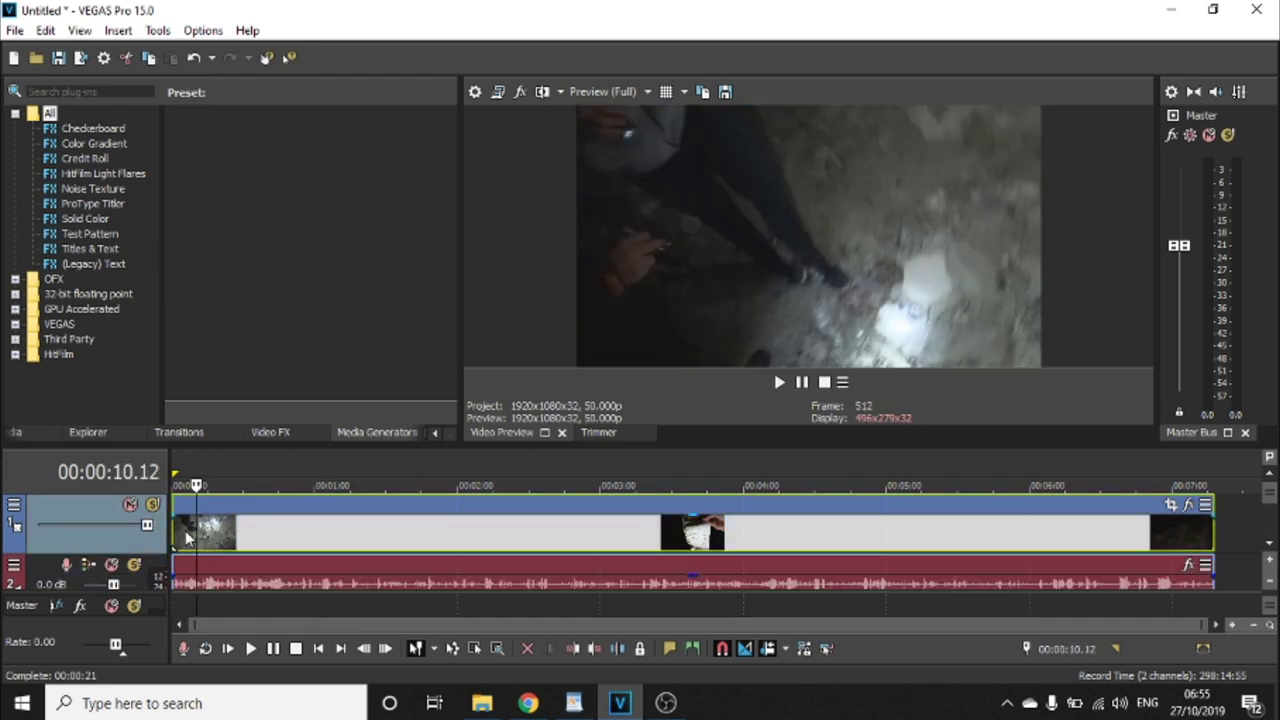
pyautogui.click(190, 538)
pyautogui.press('space')
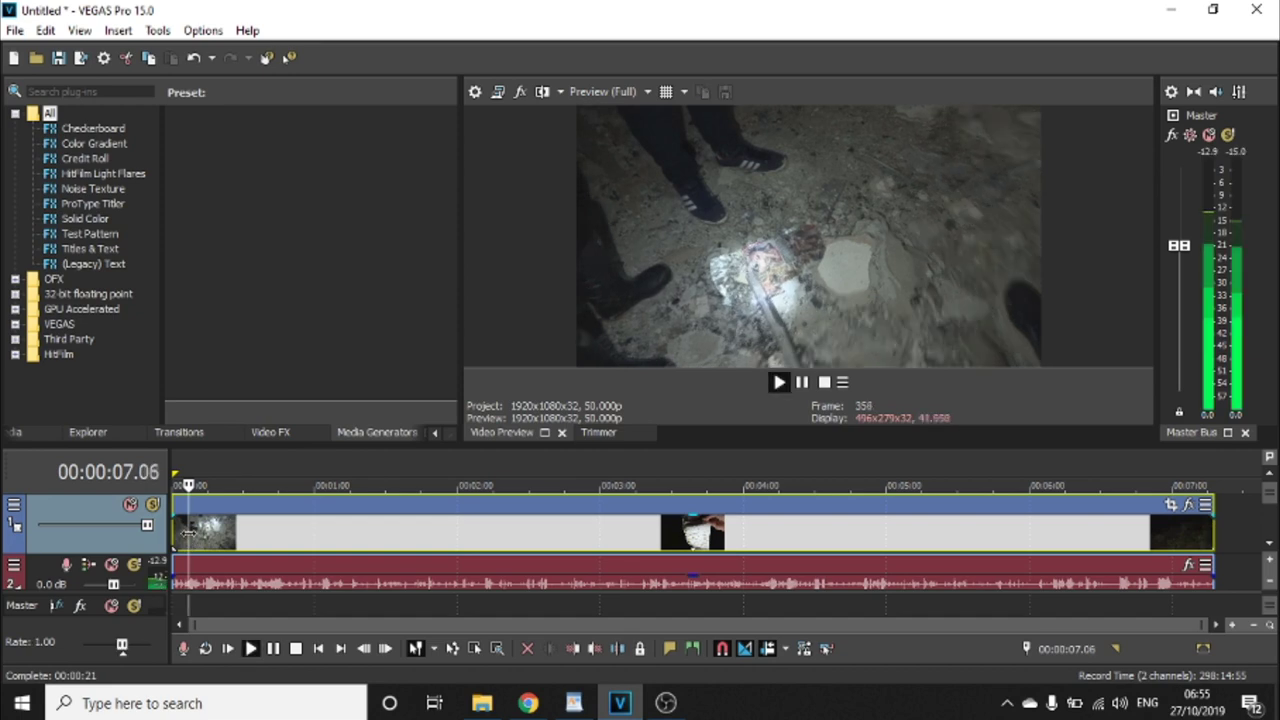
# Review later parts of the clip, playing from about 2:00 and 3:44.
pyautogui.doubleClick(454, 537)
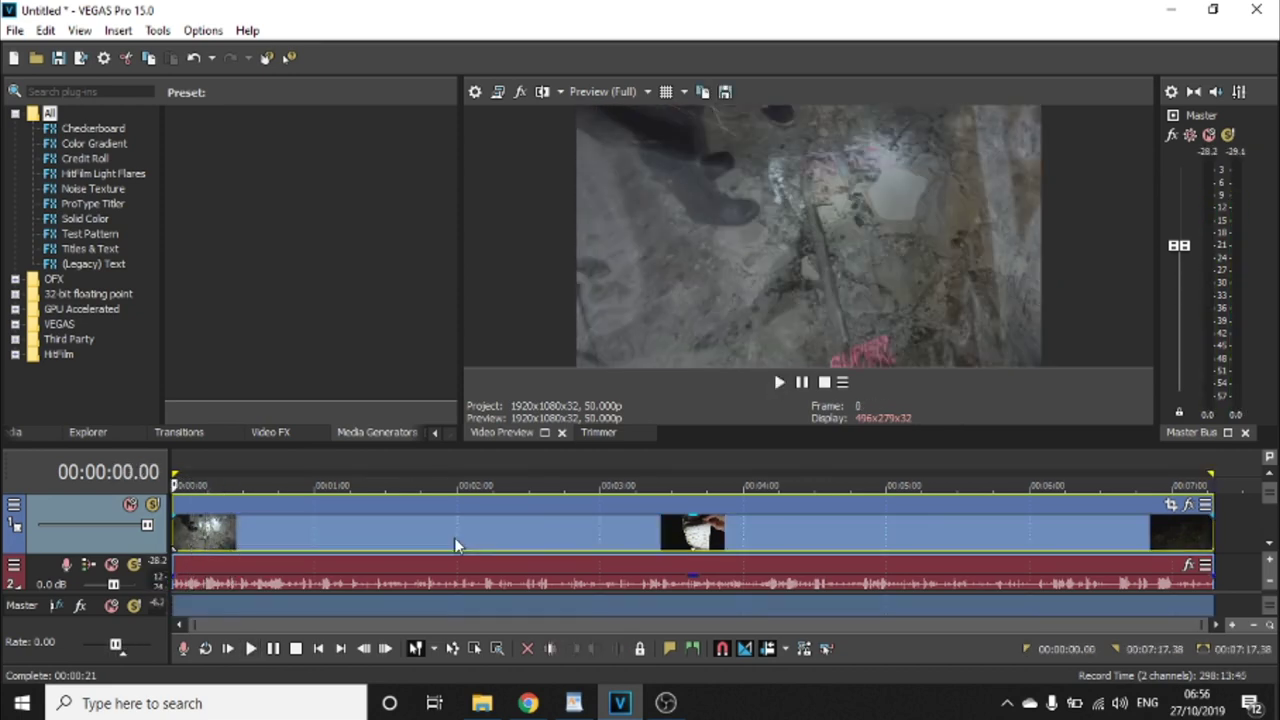
pyautogui.click(454, 537)
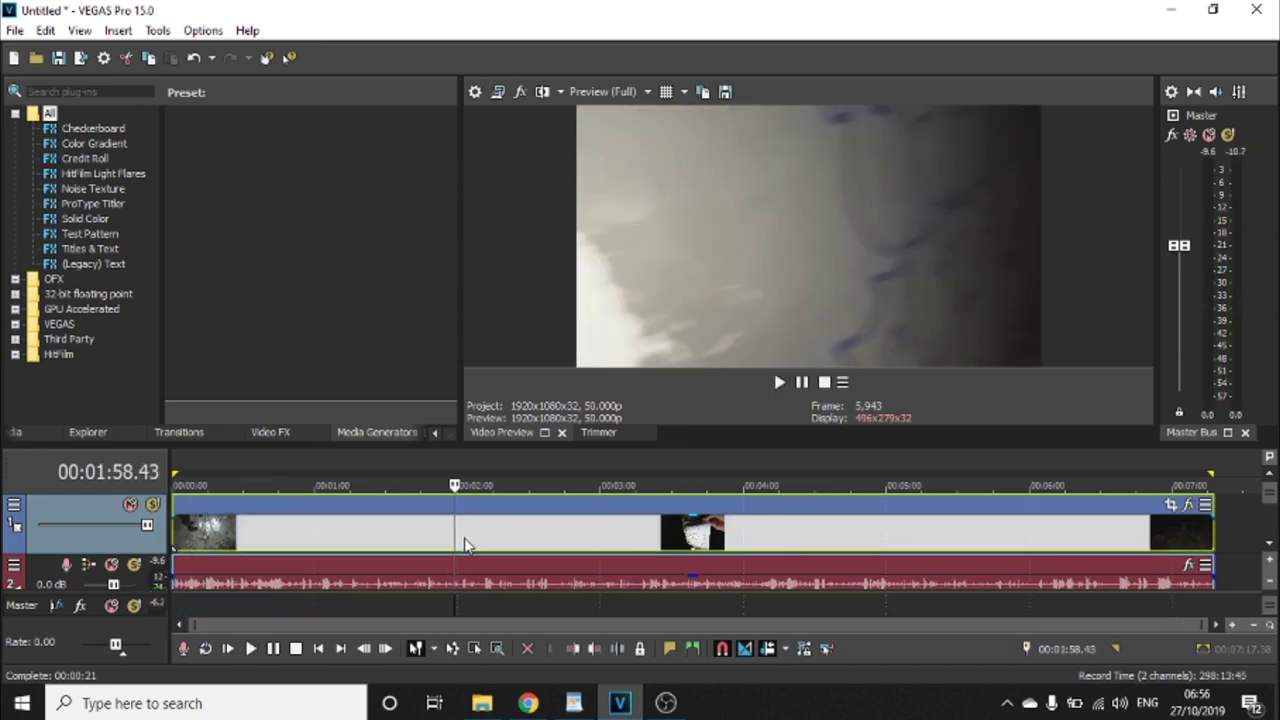
pyautogui.click(461, 540)
pyautogui.press('space')
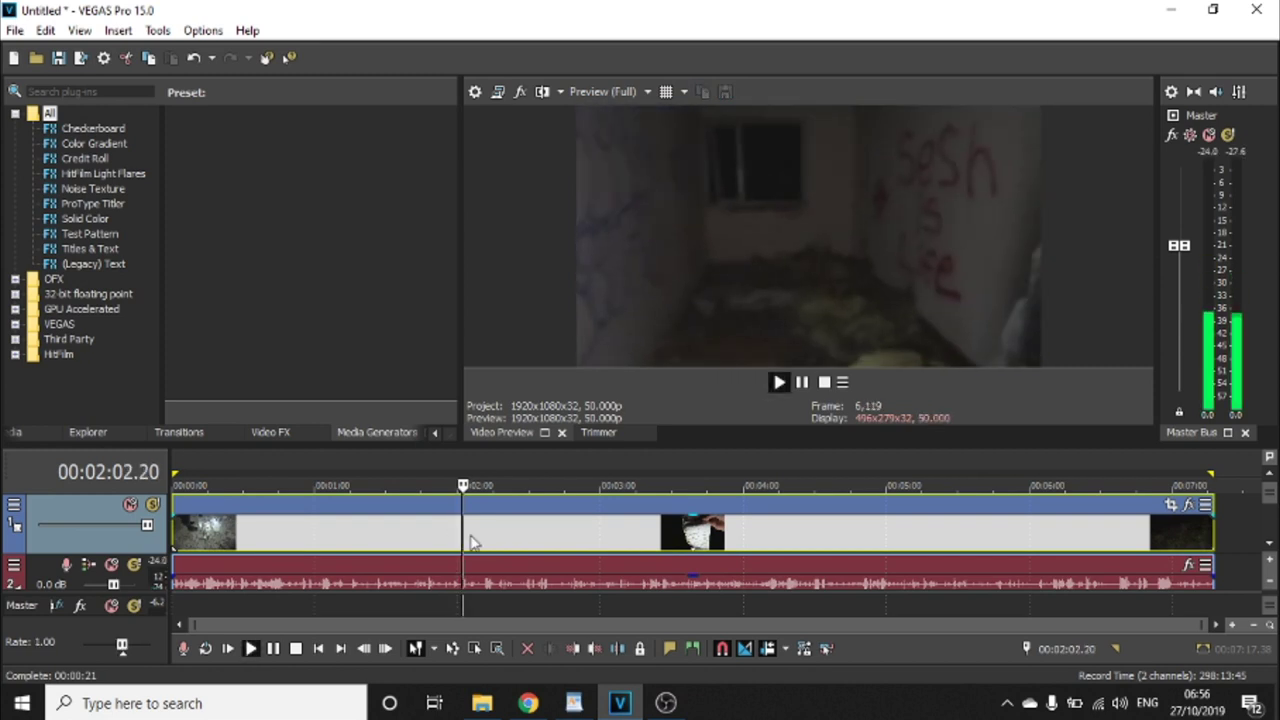
pyautogui.click(694, 540)
pyautogui.moveTo(565, 626); pyautogui.dragTo(660, 630)
pyautogui.click(605, 530)
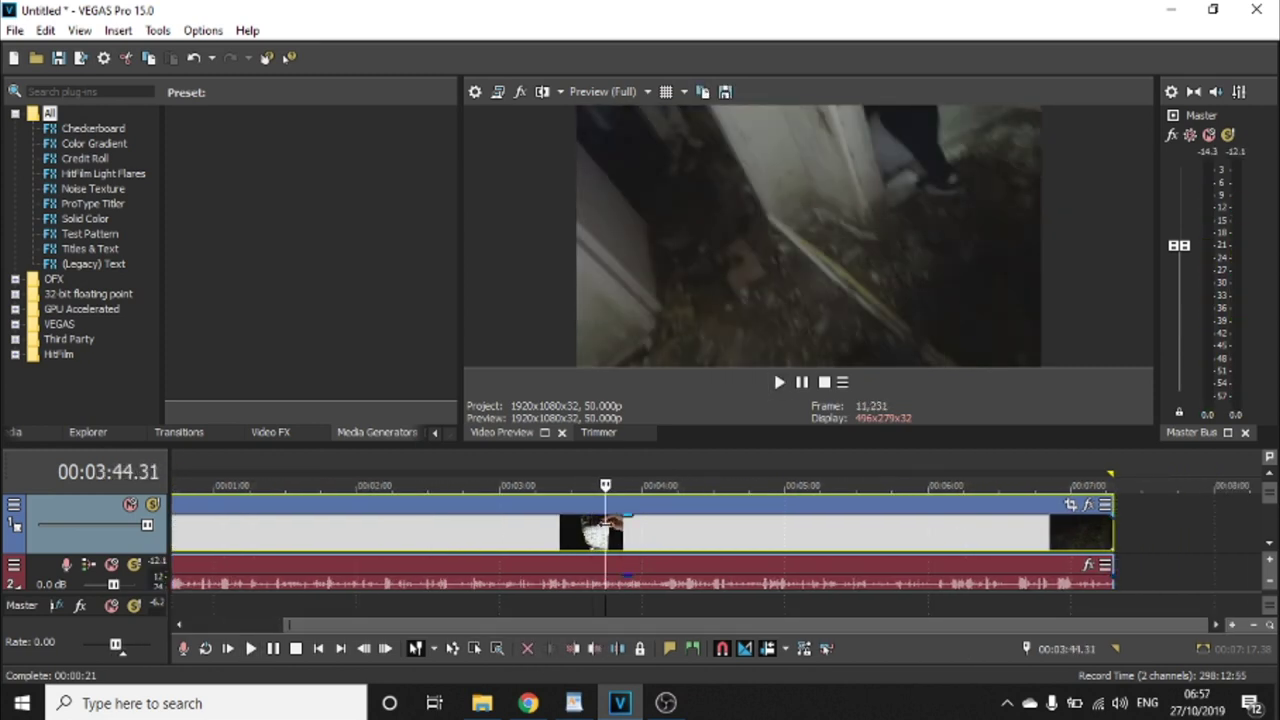
pyautogui.press('space')
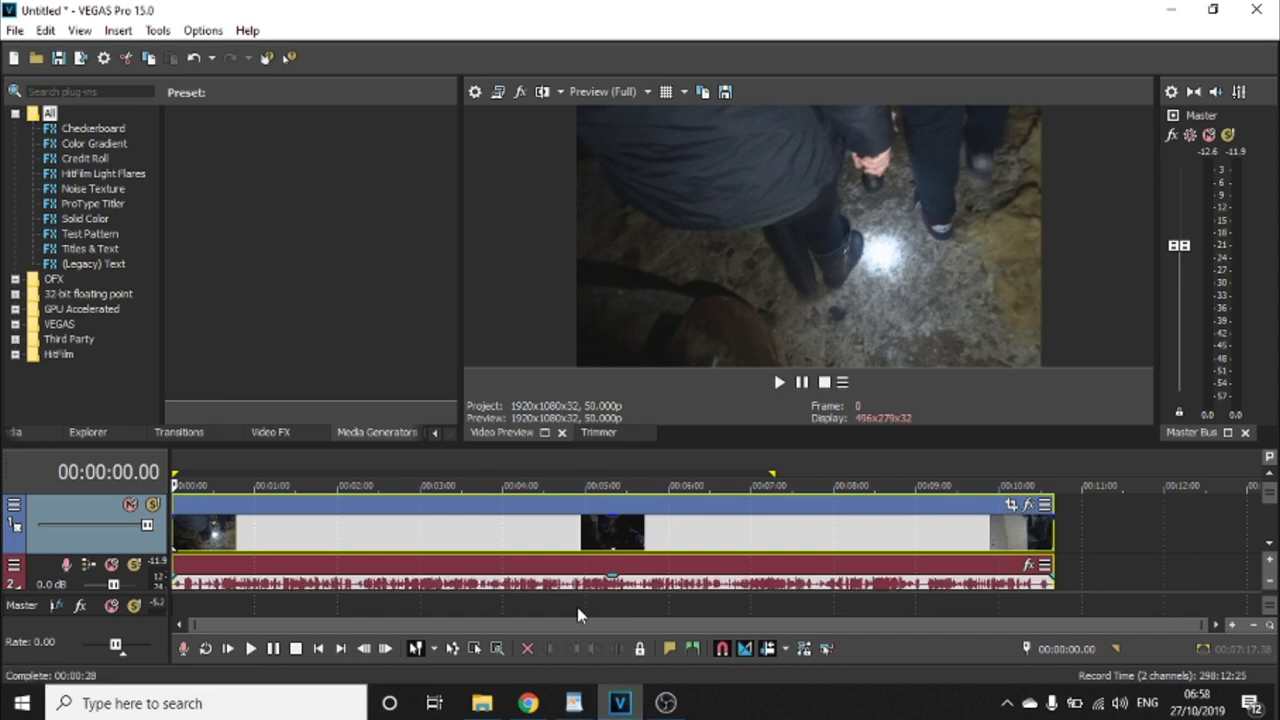
# Play back the roughly 14-second sequence of cut events.
pyautogui.press('space')
pyautogui.scroll(3, 180, 535)
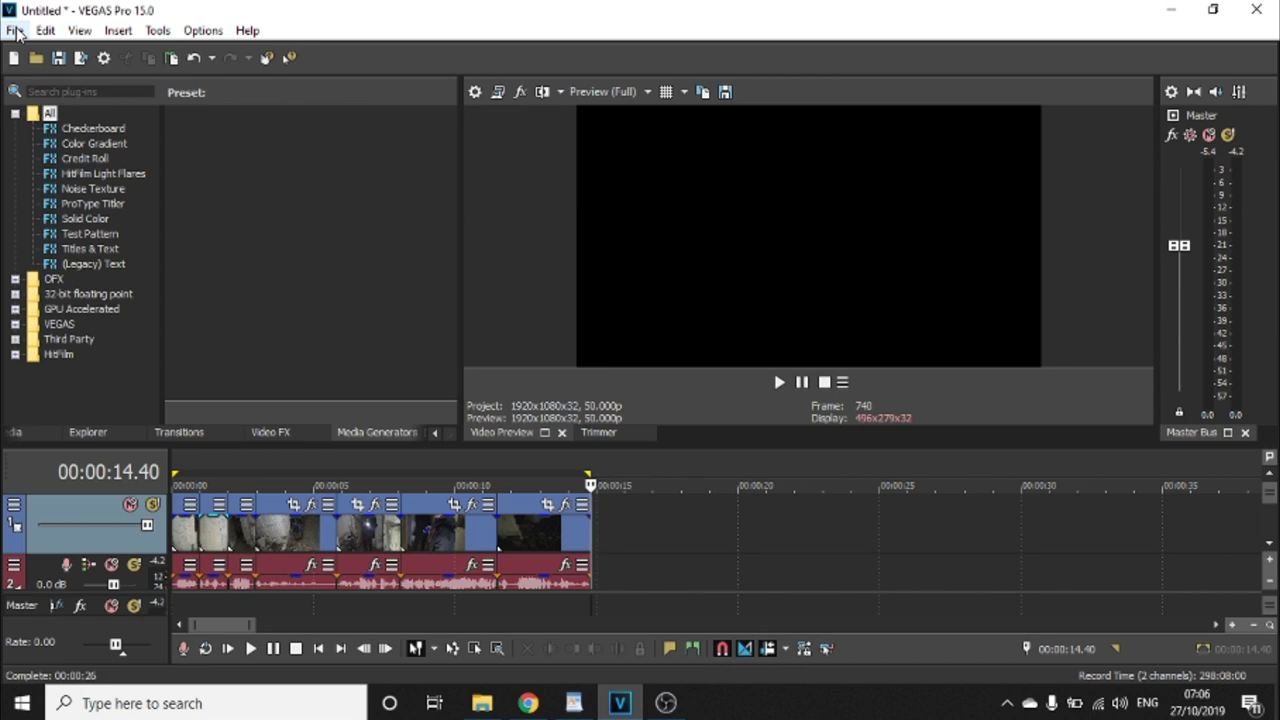
# Render 'pub audio tester.mp3' with the MP3 192 Kbps CD Transparent Audio template.
pyautogui.click(16, 32)
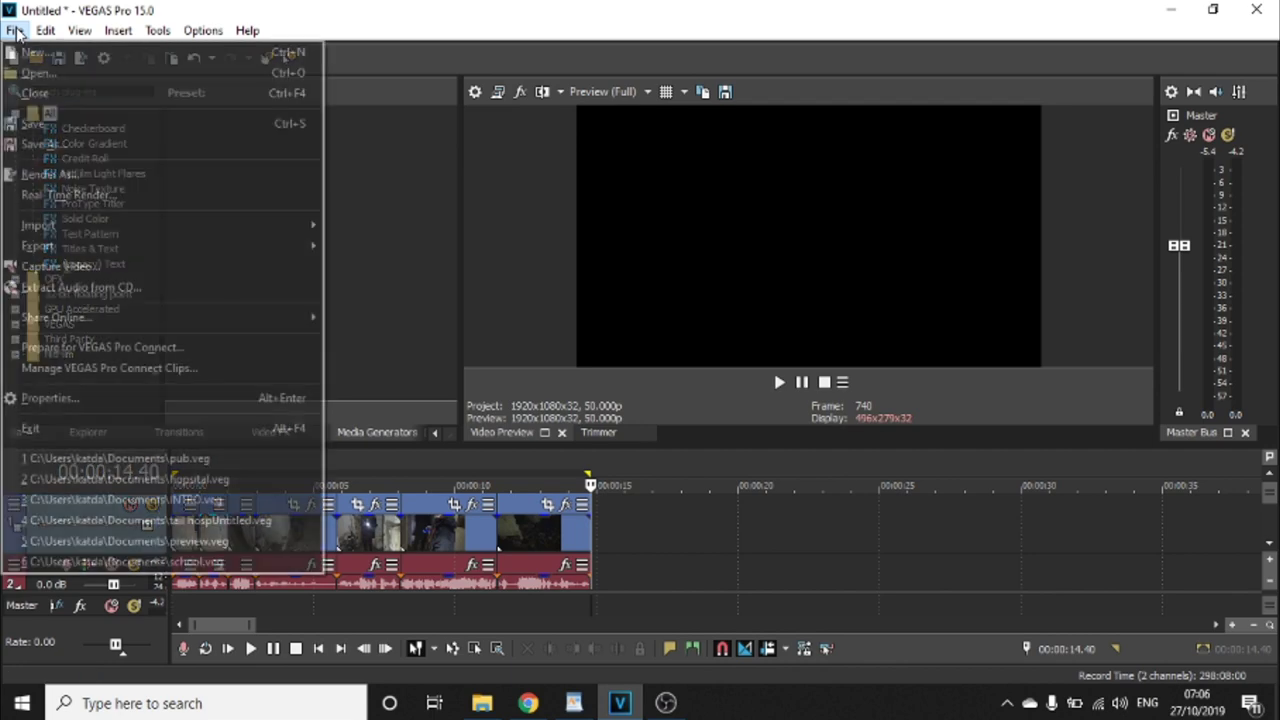
pyautogui.click(77, 177)
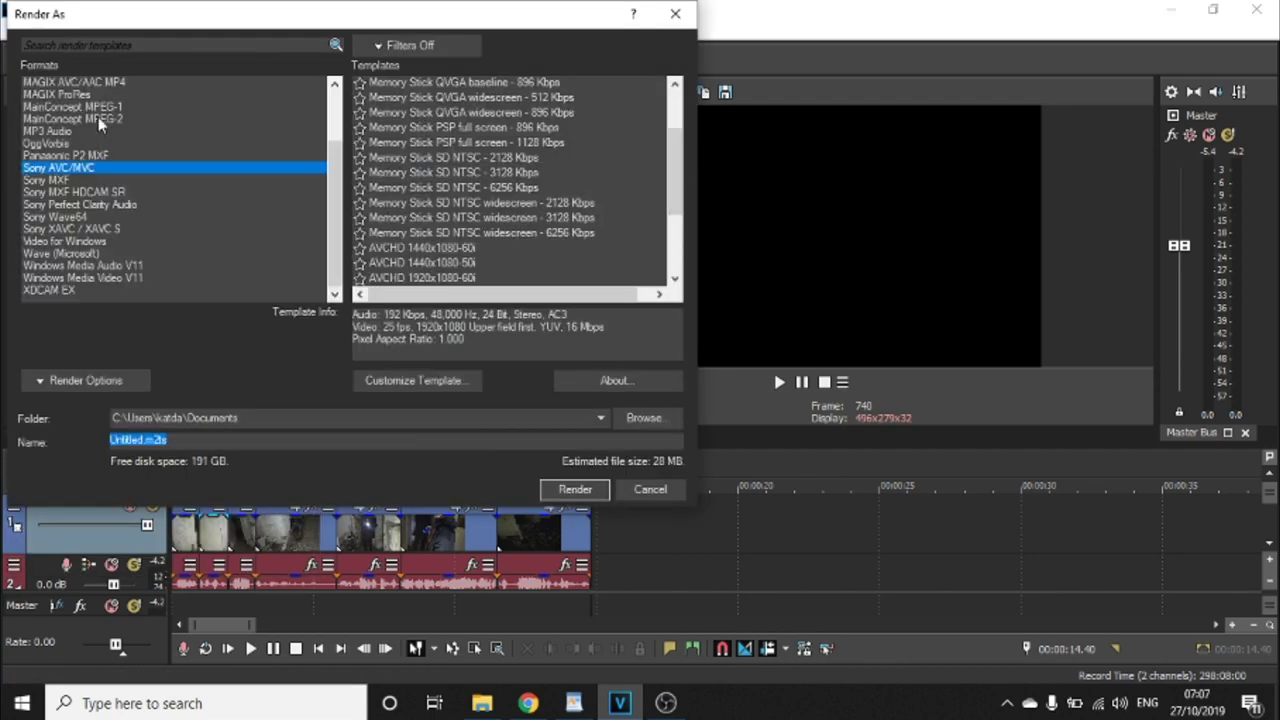
pyautogui.click(67, 130)
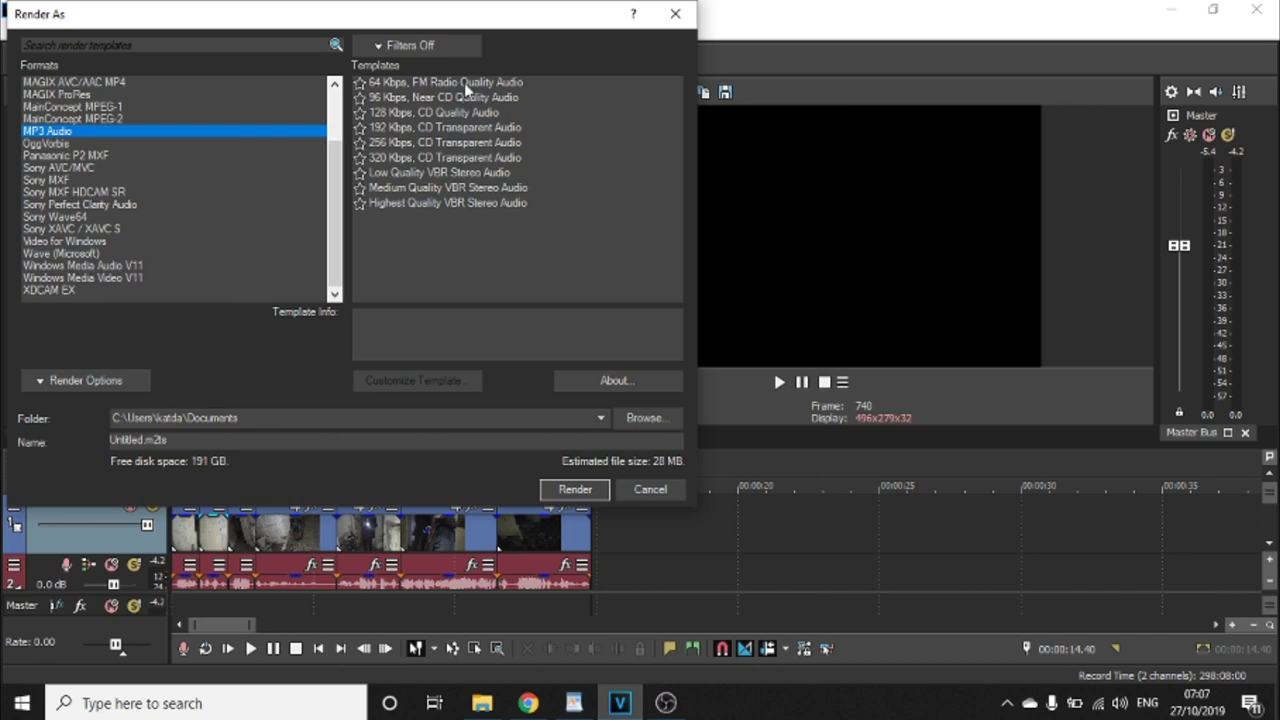
pyautogui.click(474, 128)
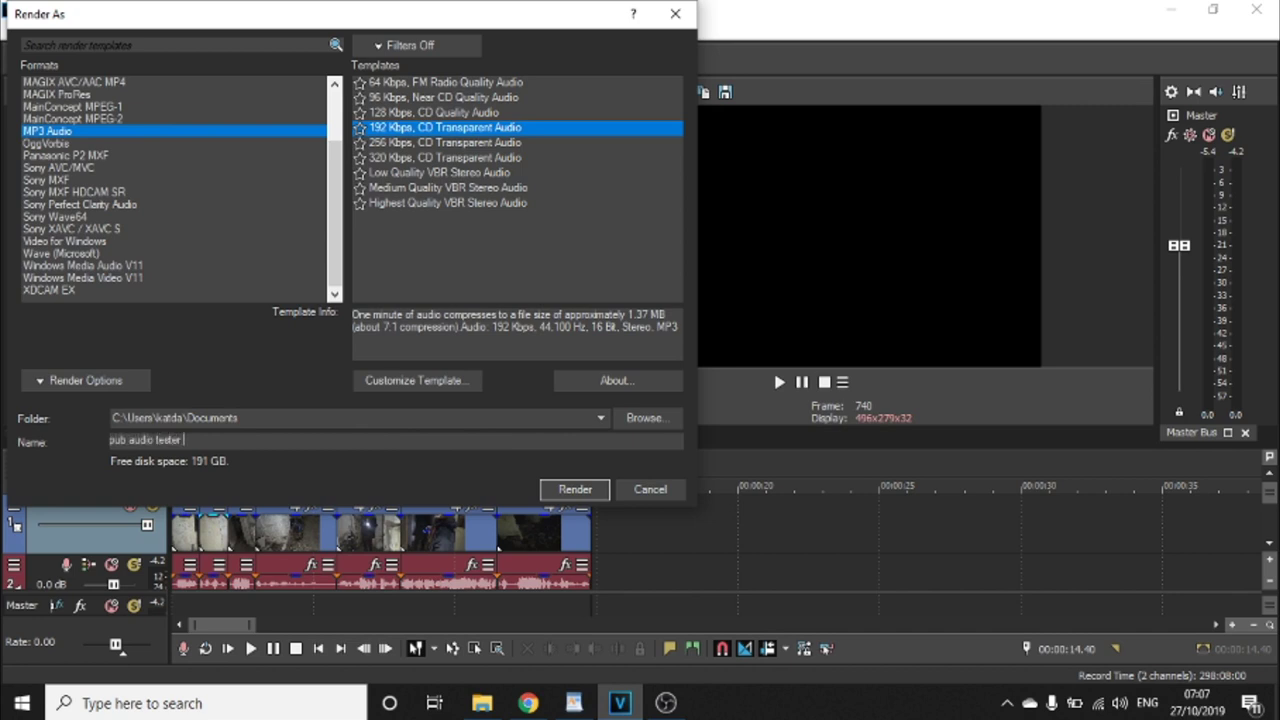
pyautogui.press('Return')
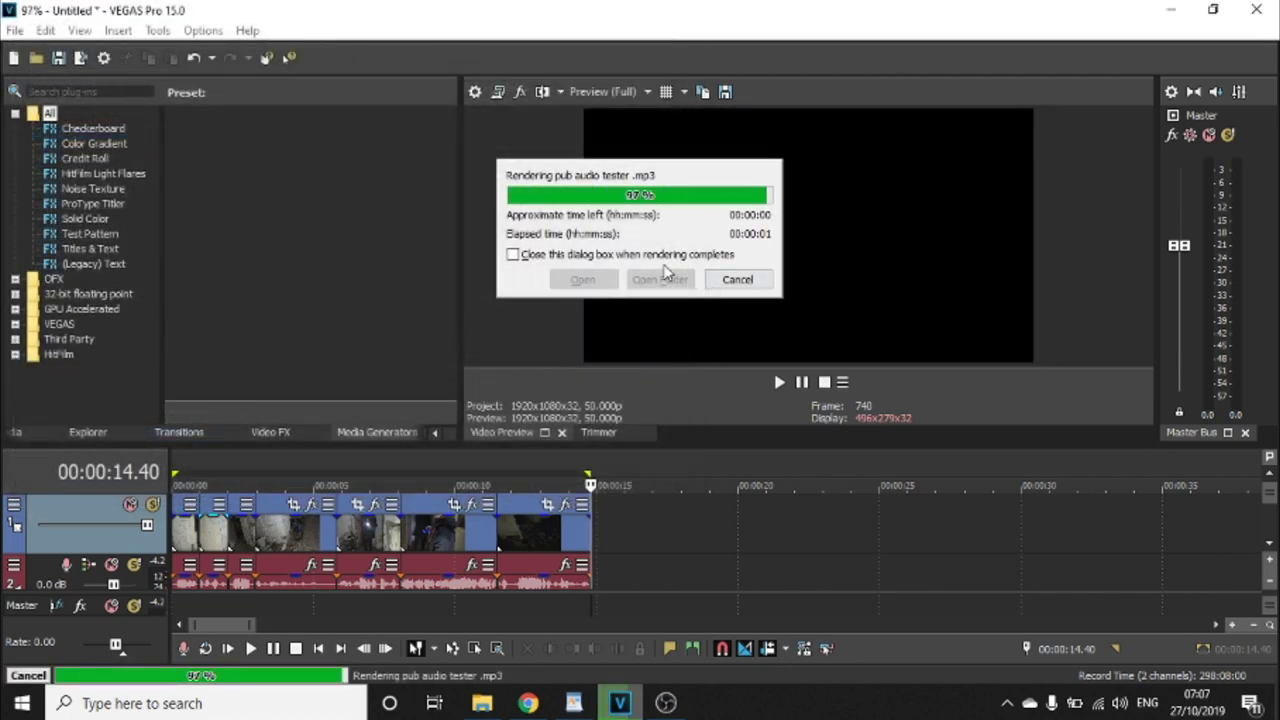
pyautogui.click(665, 280)
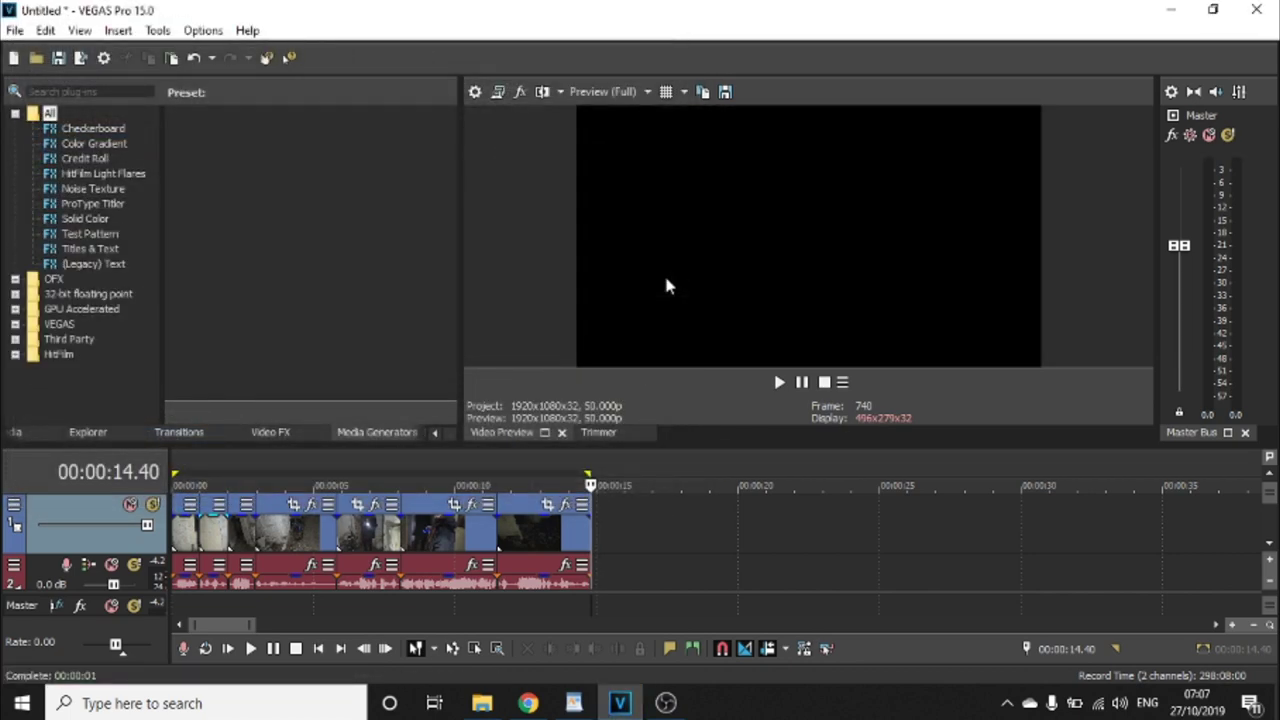
# Launch Audacity and move the pub audio tester file onto the desktop.
pyautogui.click(1170, 10)
pyautogui.click(1170, 10)
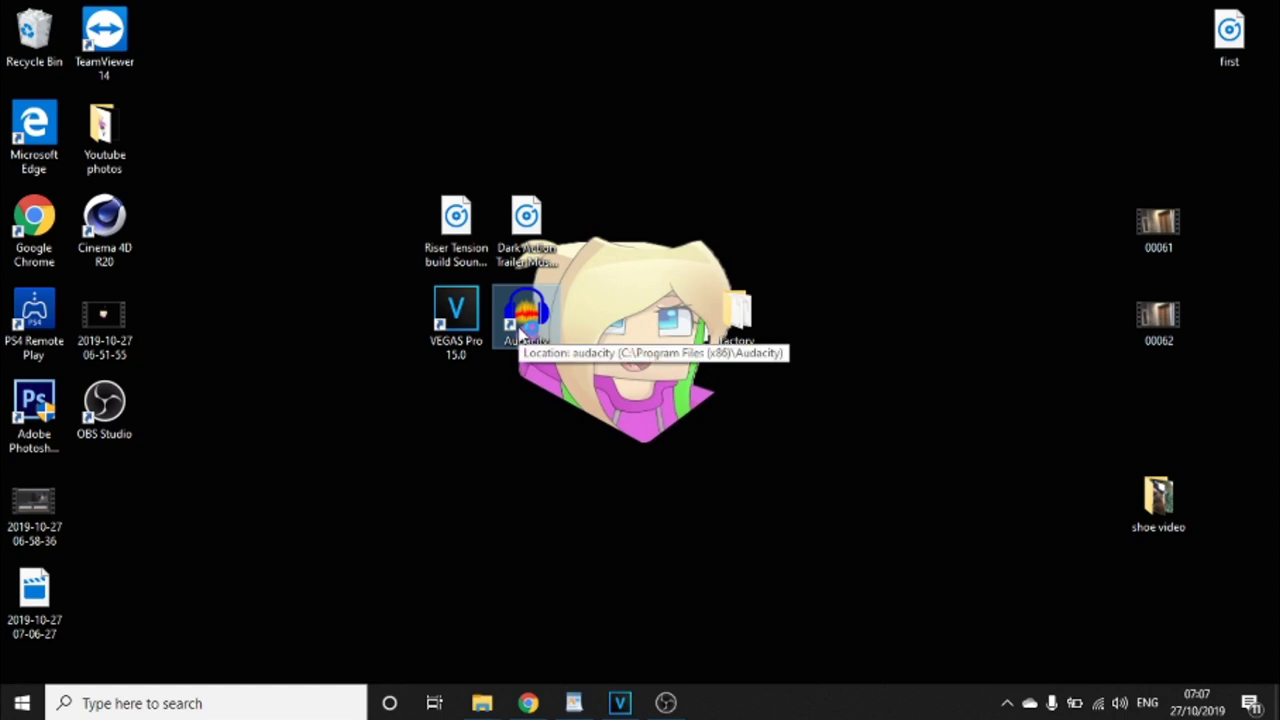
pyautogui.doubleClick(520, 330)
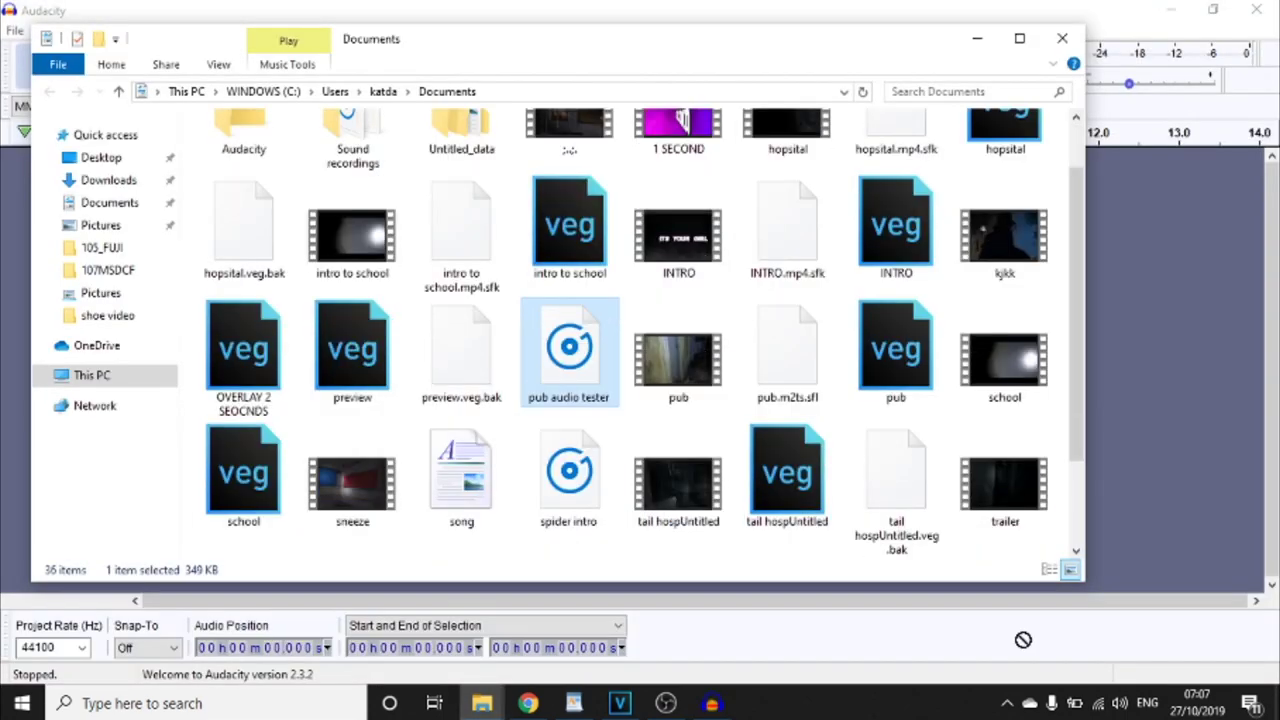
pyautogui.moveTo(1023, 640); pyautogui.dragTo(698, 192)
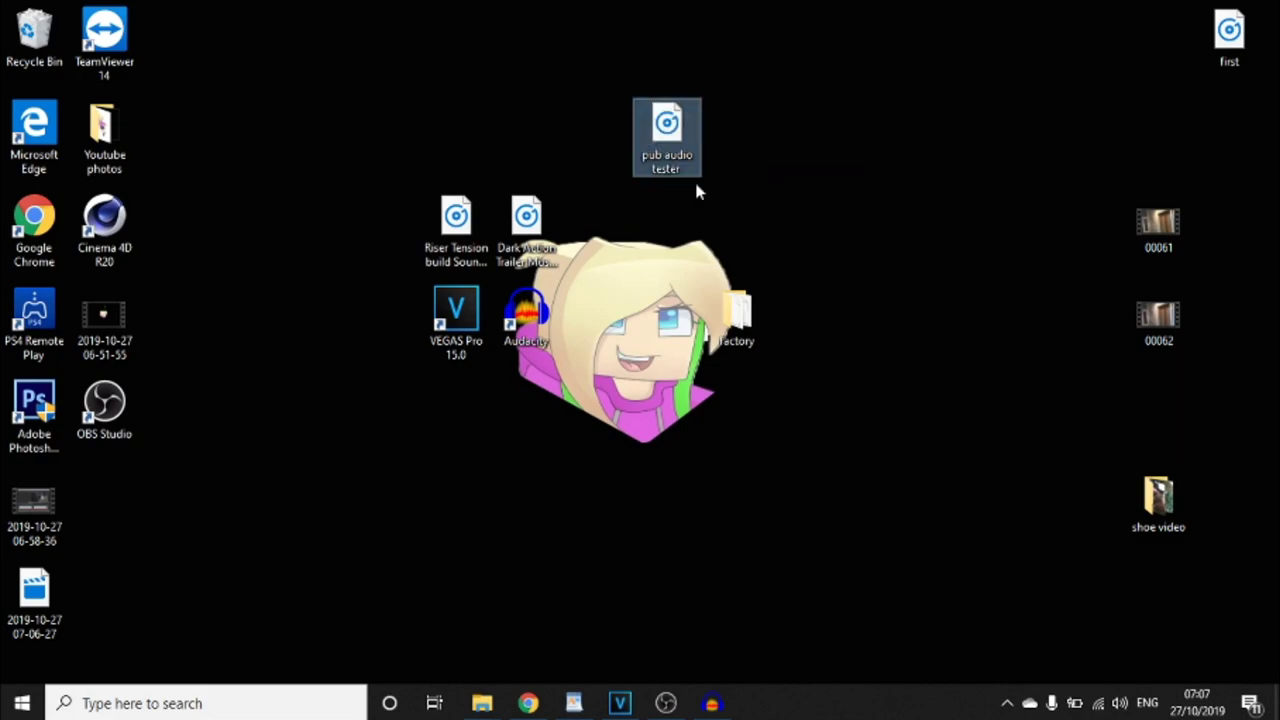
# Dismiss Audacity's welcome message and load pub audio tester into Audacity.
pyautogui.click(712, 702)
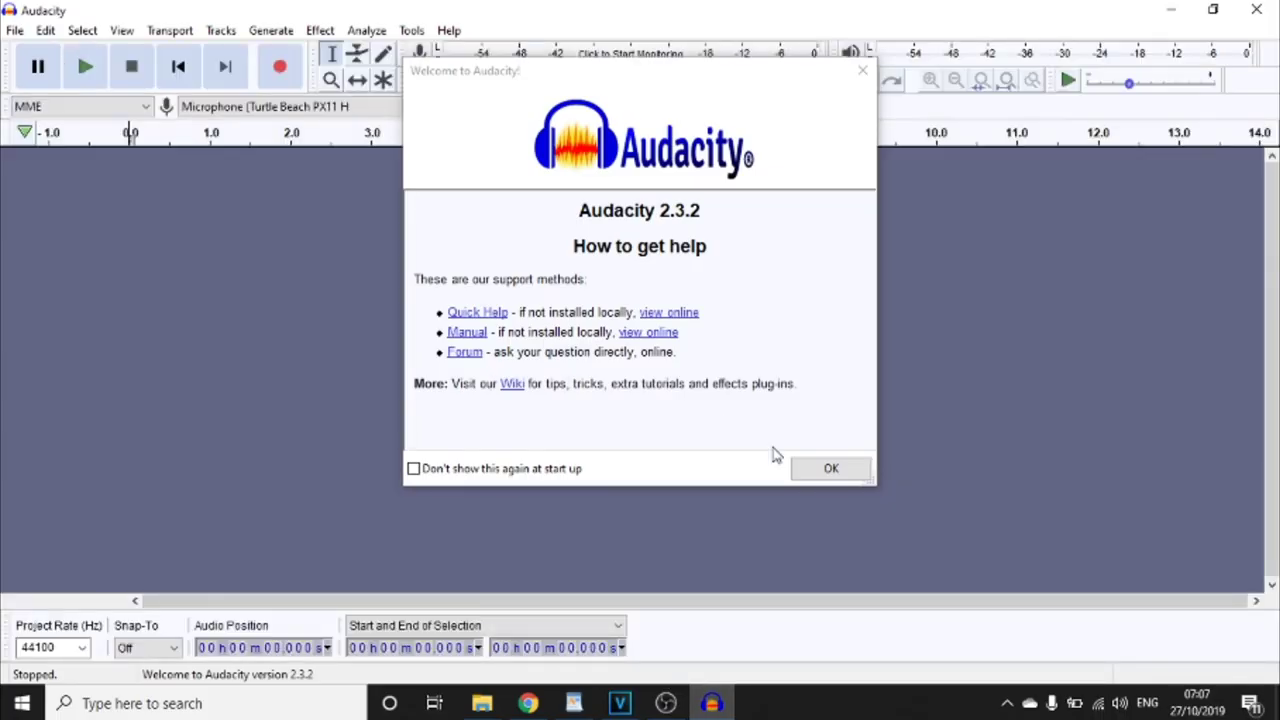
pyautogui.click(822, 468)
pyautogui.press('super+d')
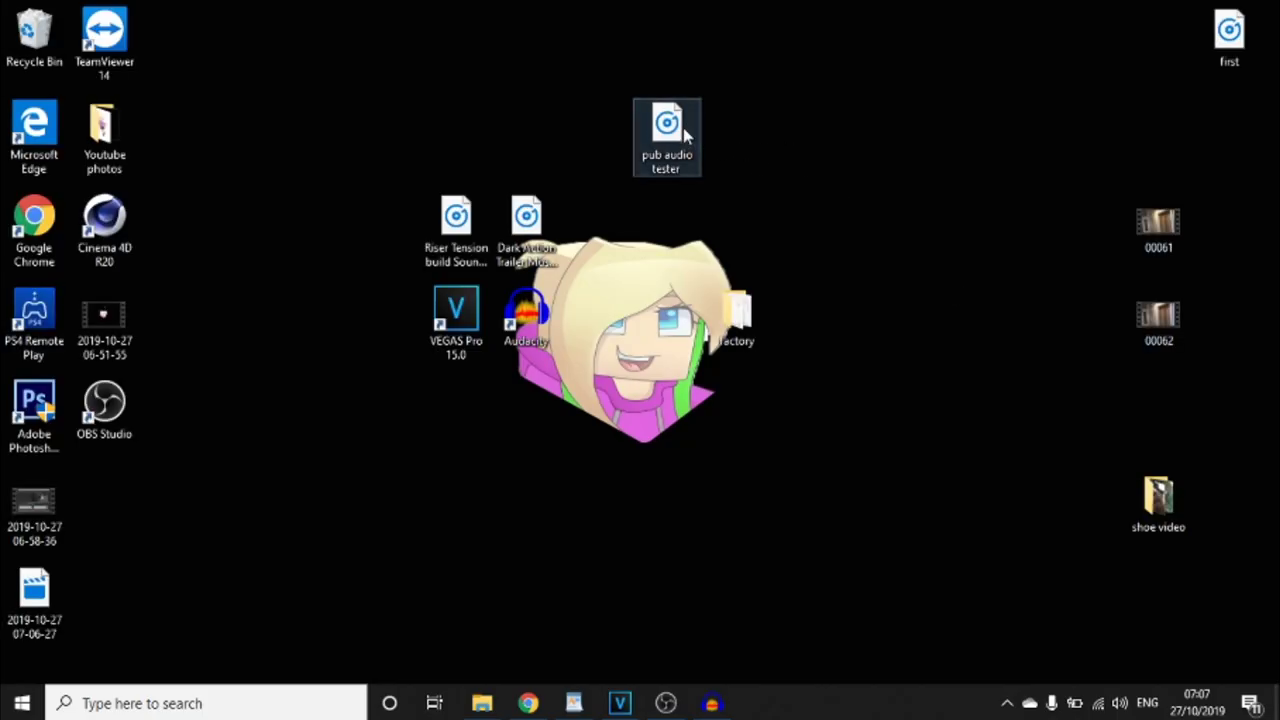
pyautogui.moveTo(686, 135); pyautogui.dragTo(209, 240)
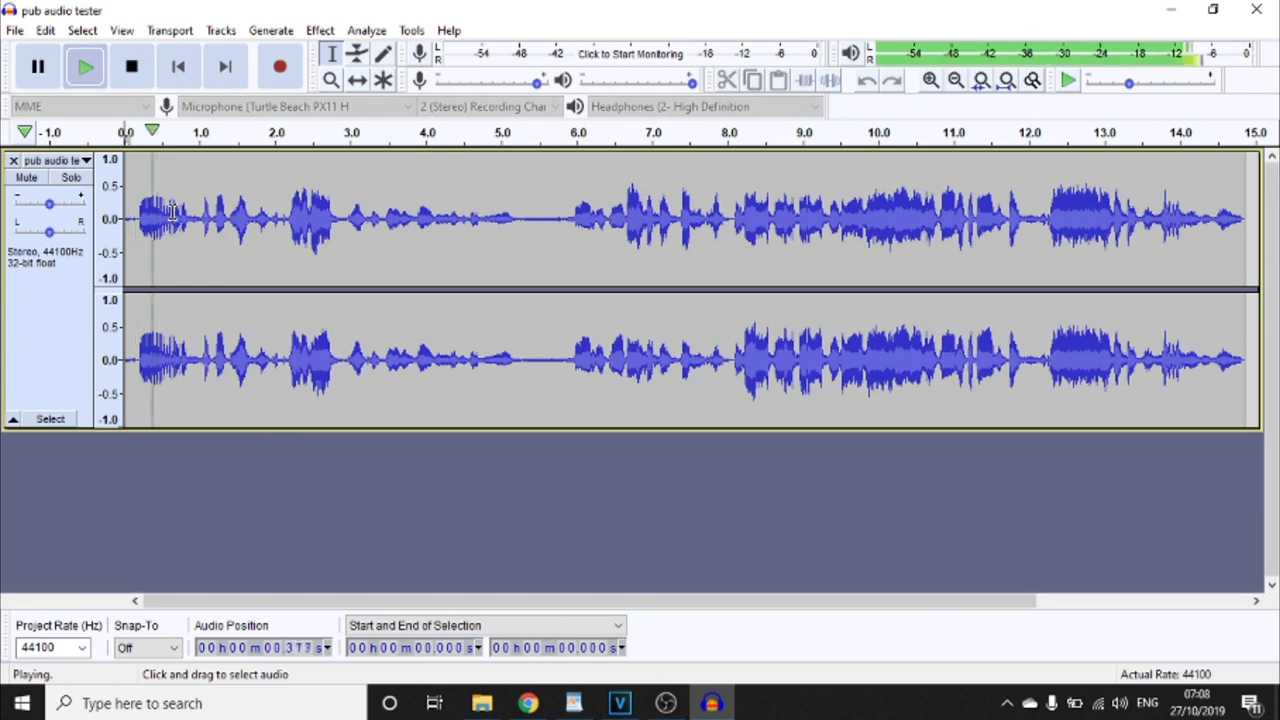
# Select the whole track and check Noise Reduction settings without applying them.
pyautogui.press('space')
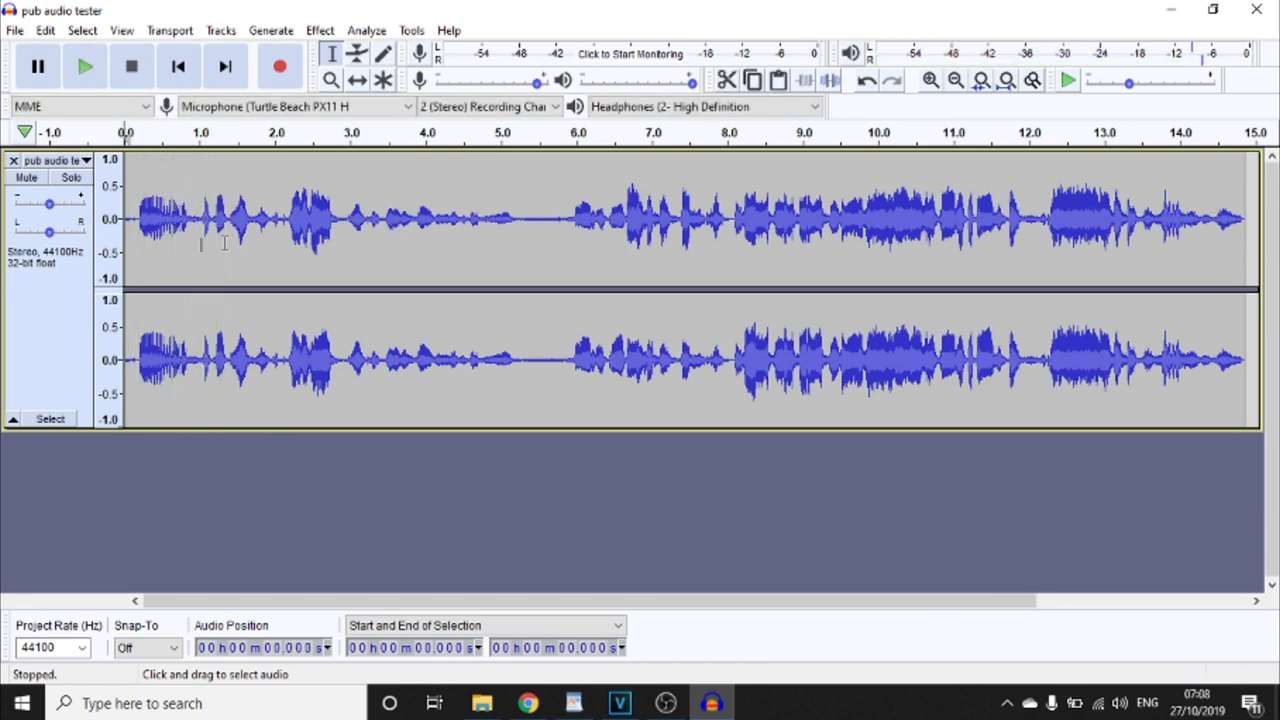
pyautogui.click(68, 285)
pyautogui.click(171, 410)
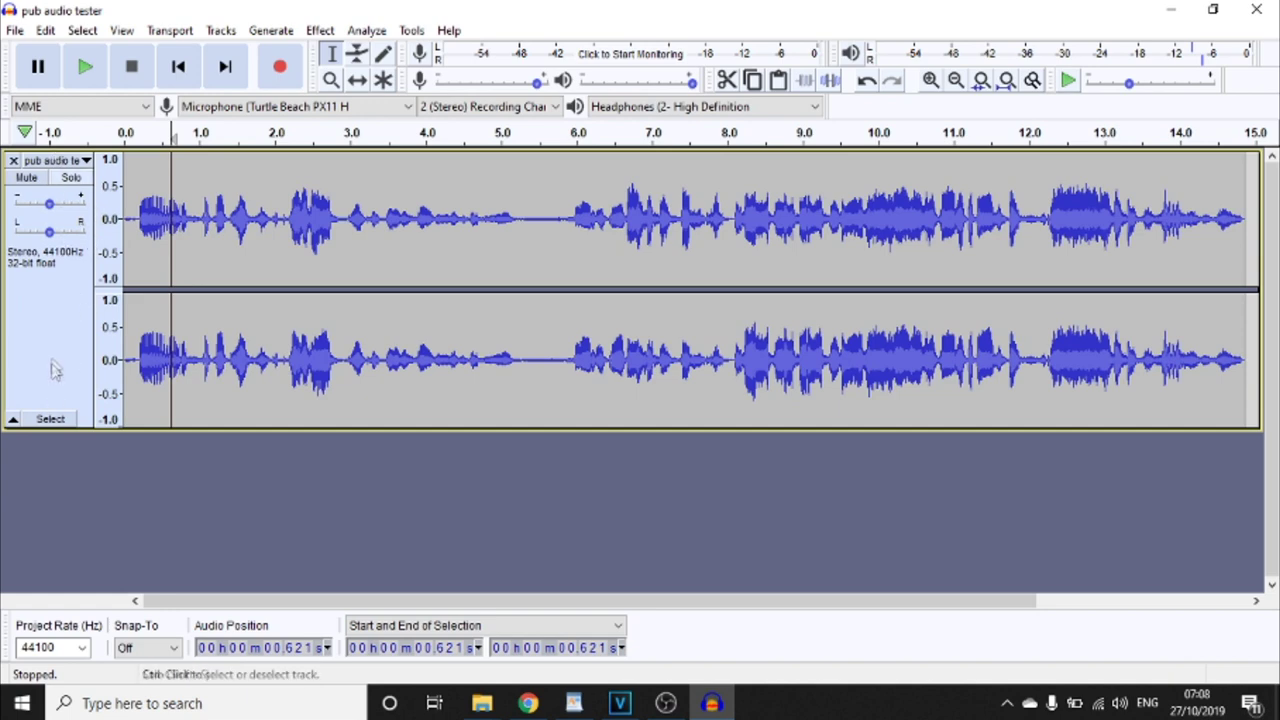
pyautogui.click(83, 362)
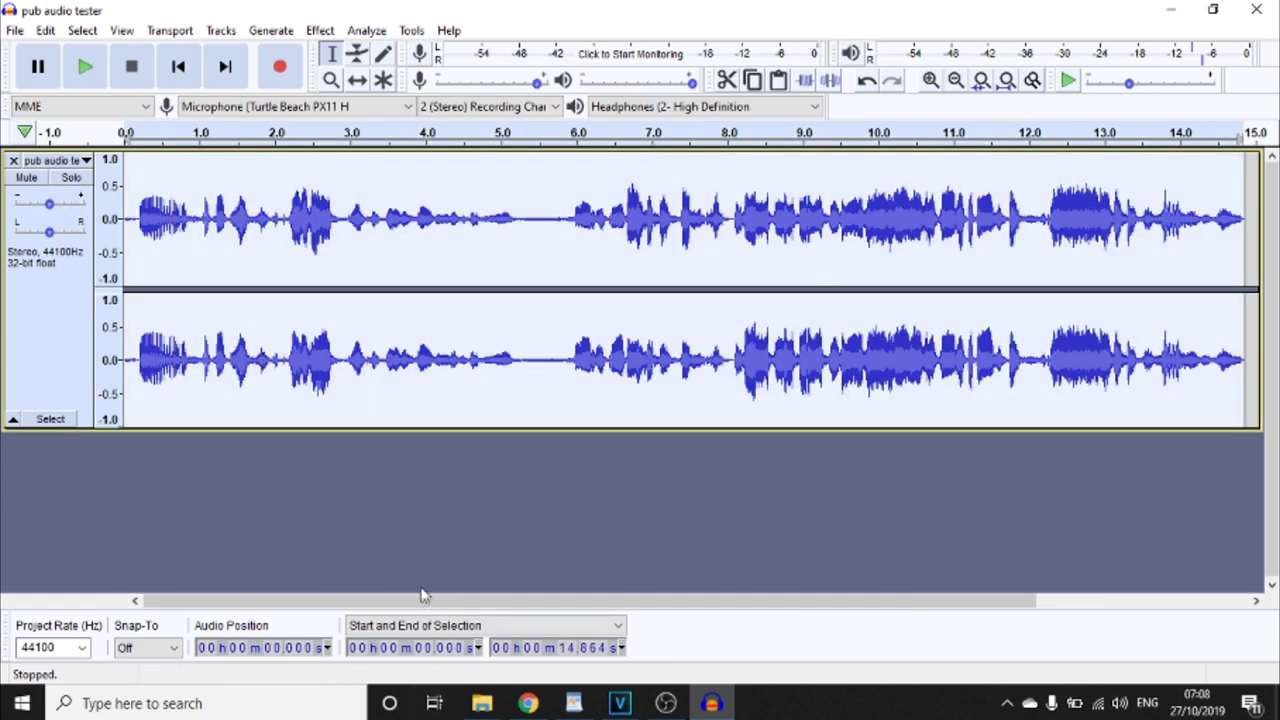
pyautogui.click(322, 30)
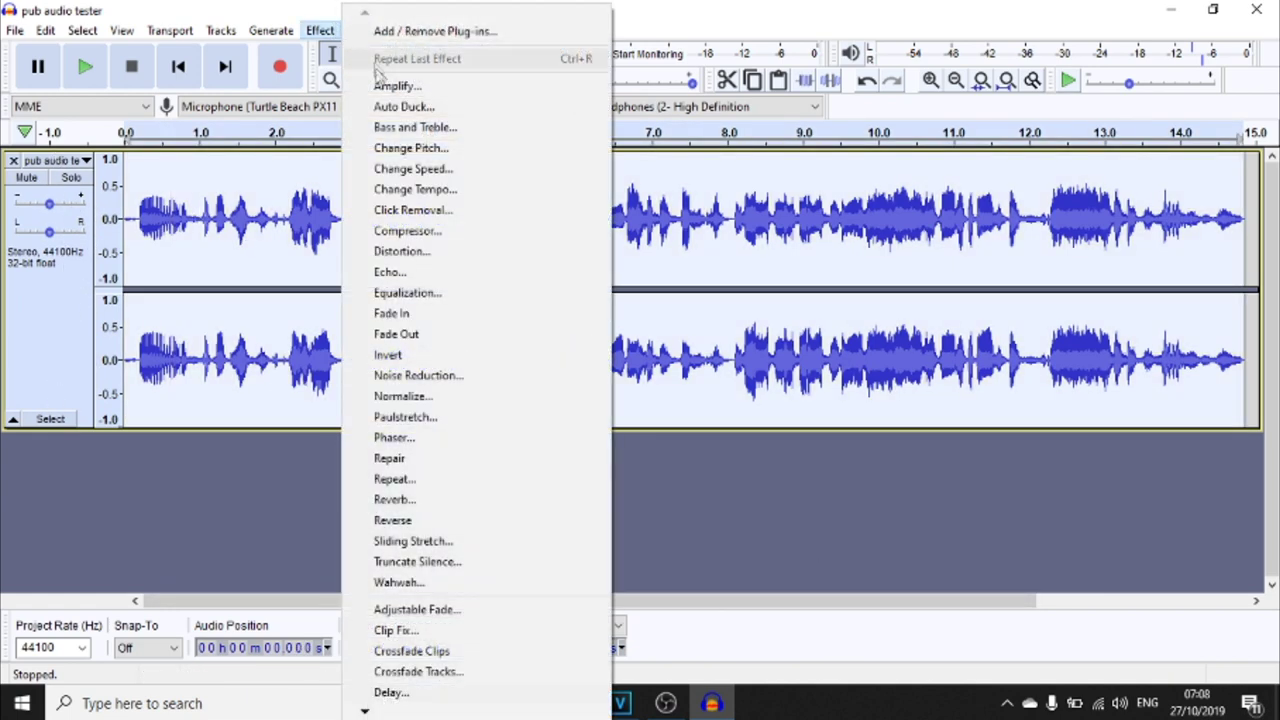
pyautogui.click(430, 375)
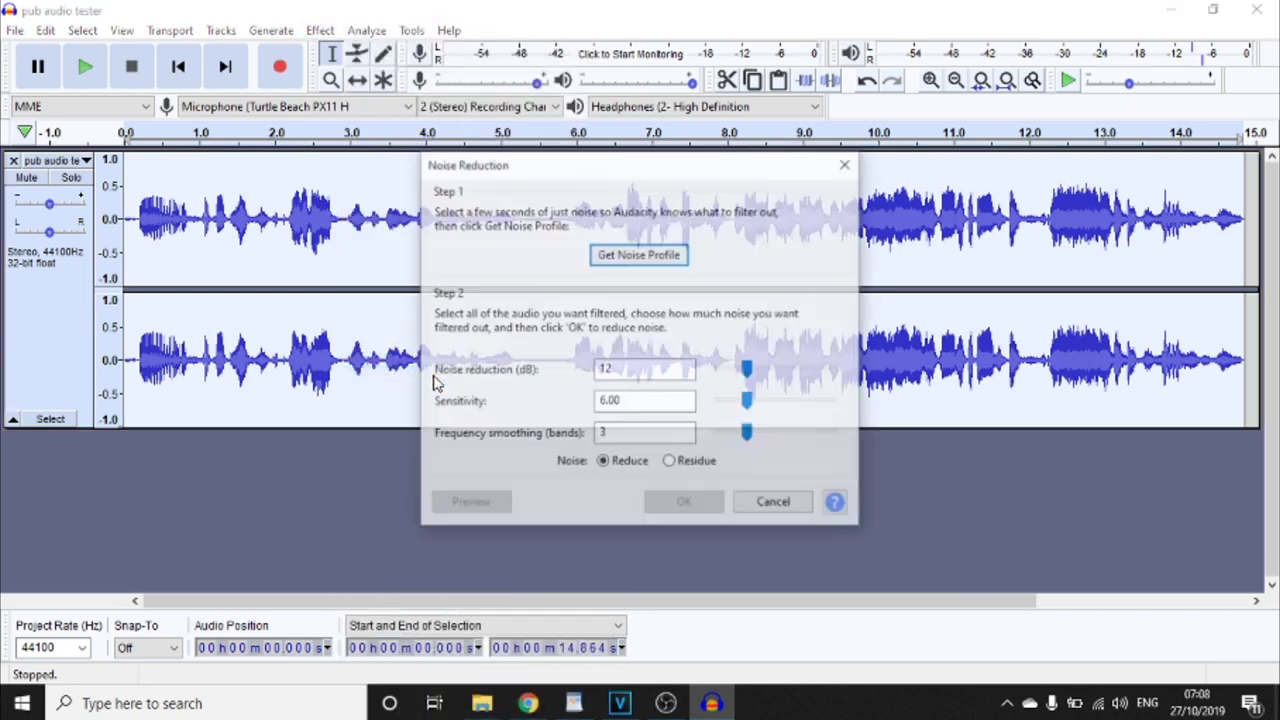
pyautogui.click(774, 503)
# Capture the quiet gap around 5.4–5.9 s as the noise profile.
pyautogui.click(524, 240)
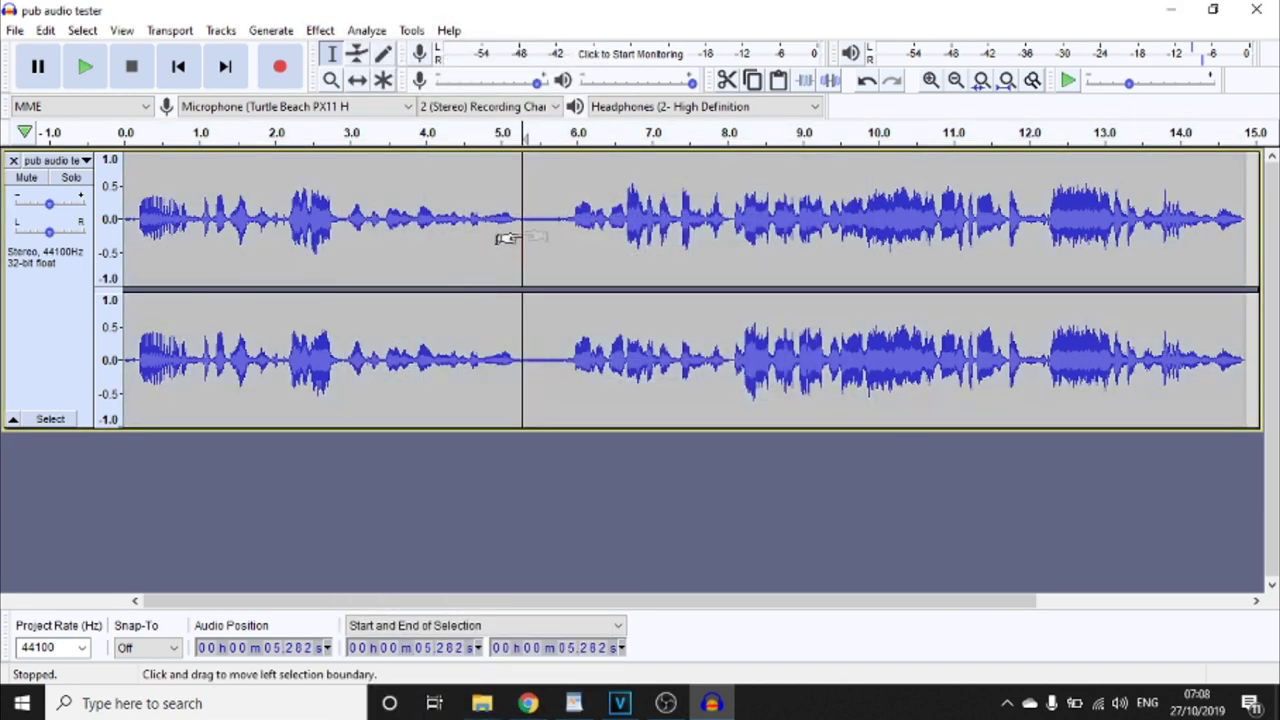
pyautogui.moveTo(530, 250); pyautogui.dragTo(563, 251)
pyautogui.press('space')
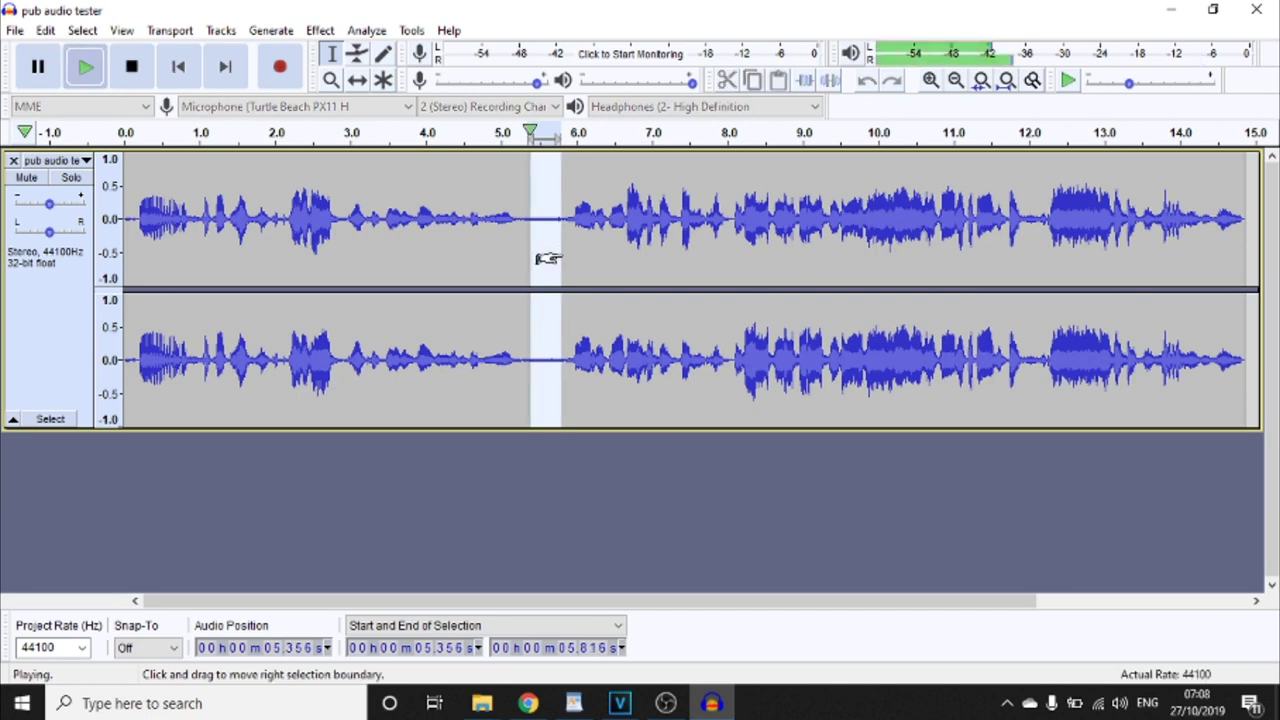
pyautogui.click(320, 31)
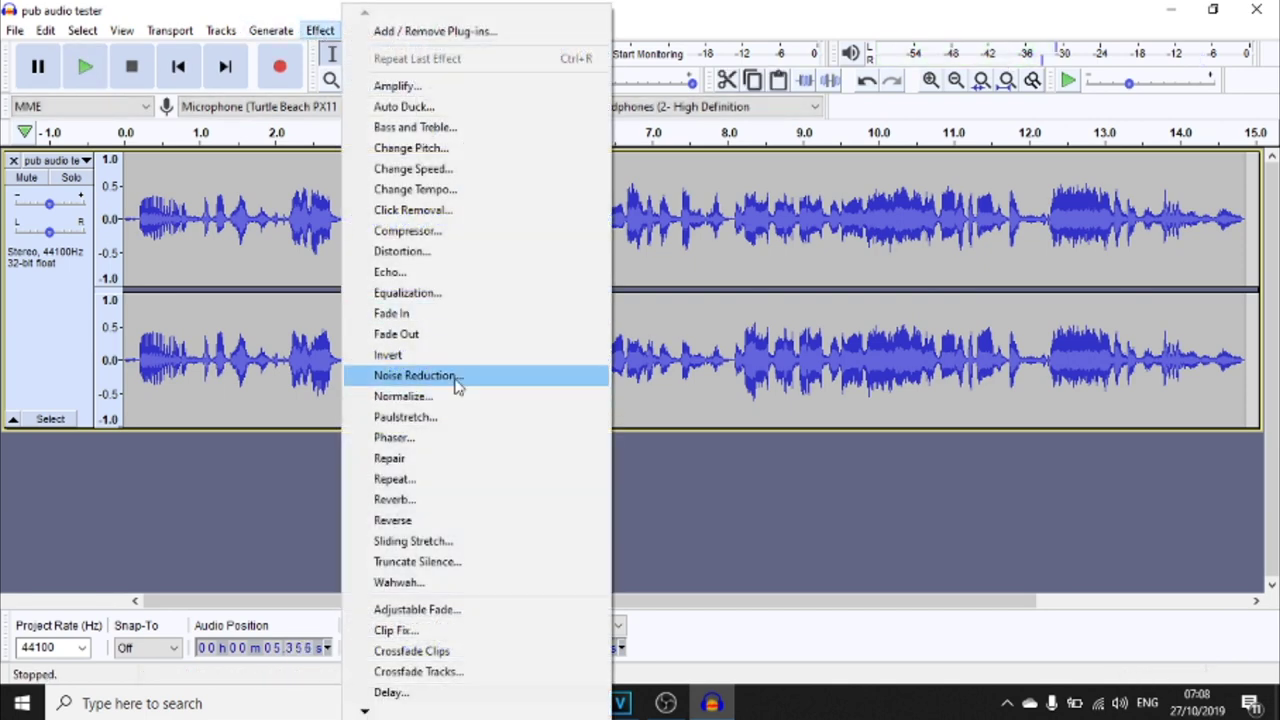
pyautogui.click(454, 378)
pyautogui.click(622, 256)
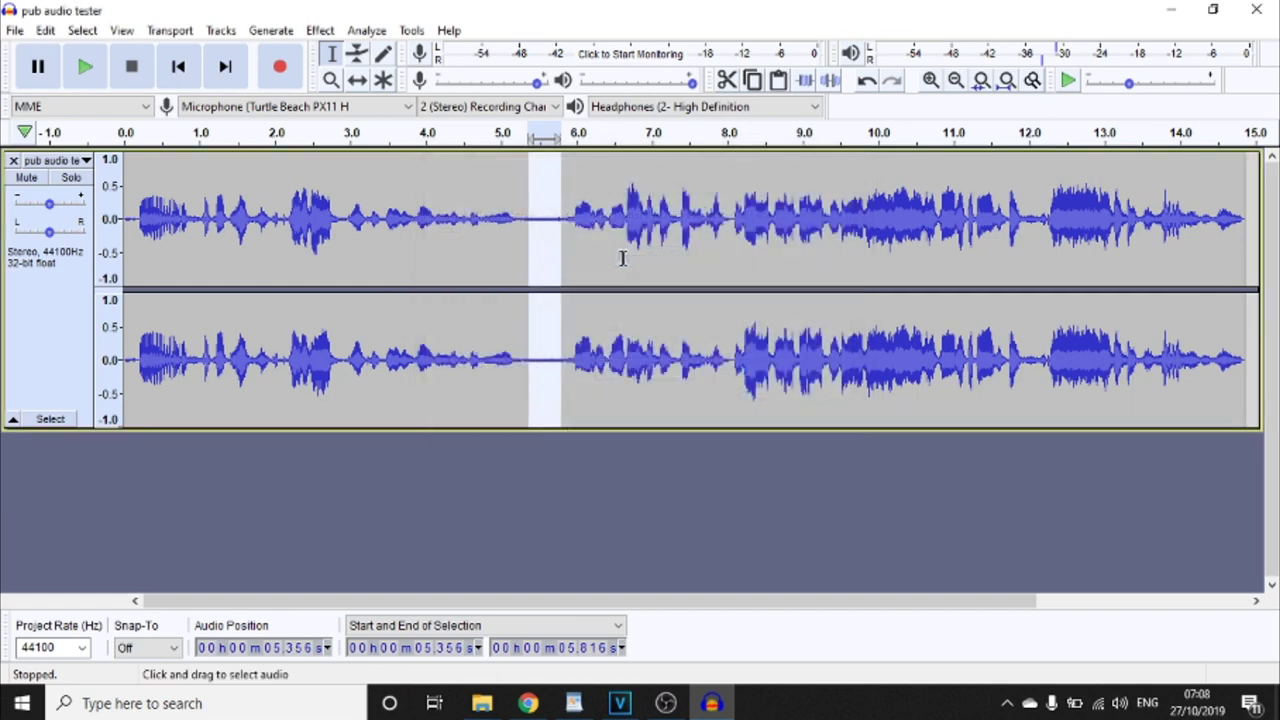
pyautogui.click(507, 255)
# Apply Noise Reduction (12 dB, sensitivity 6.00, 3 bands) to the whole track and play it.
pyautogui.hotkey('ctrl', 'a')
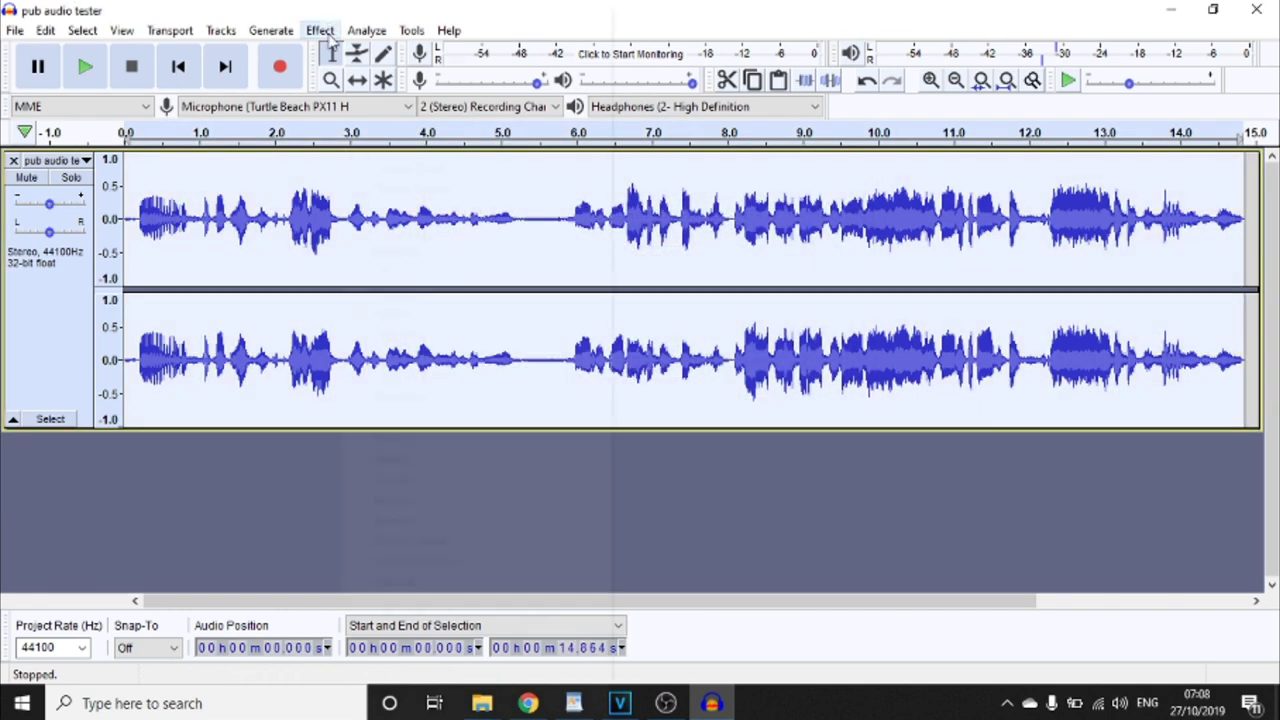
pyautogui.click(430, 376)
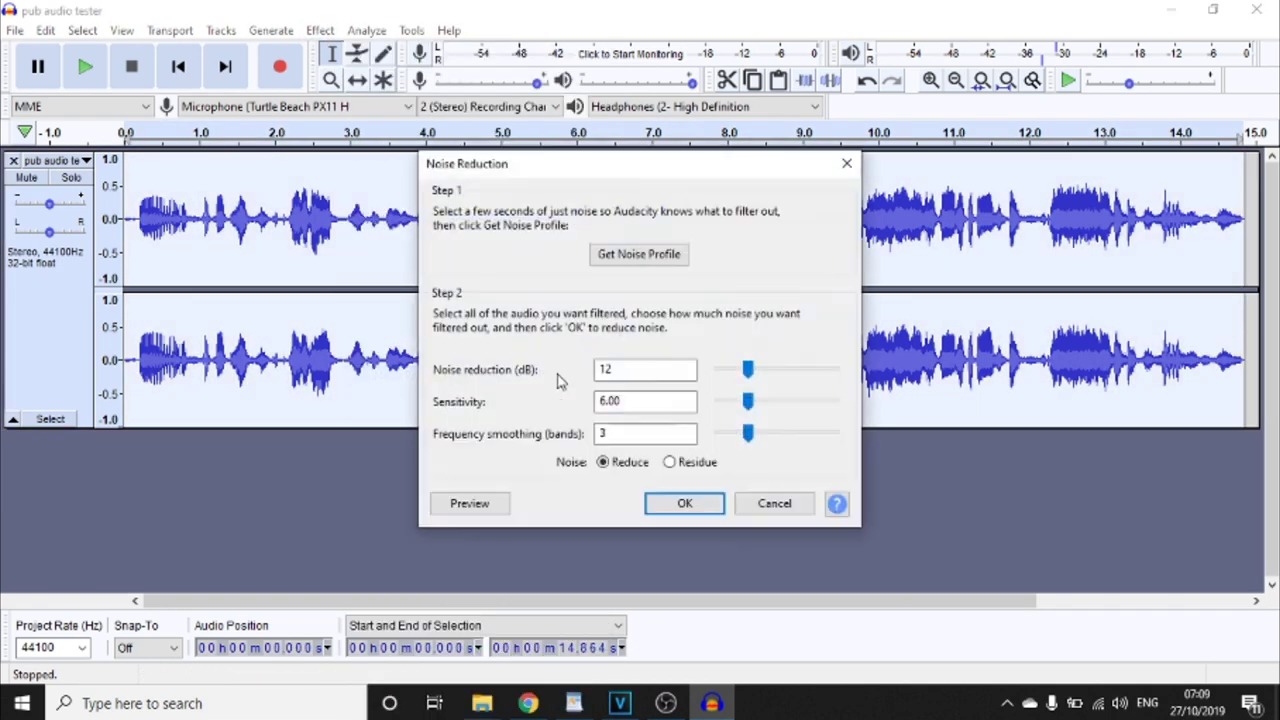
pyautogui.click(686, 510)
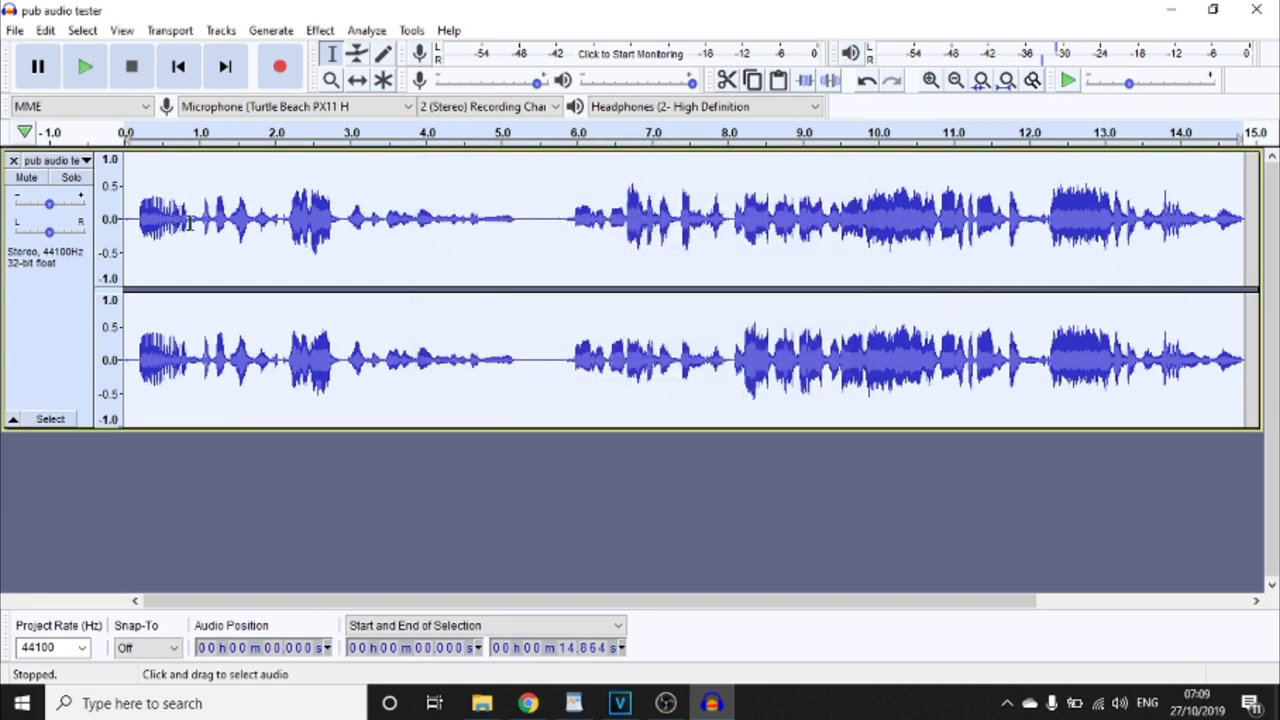
pyautogui.click(512, 238)
pyautogui.press('space')
pyautogui.press('space')
pyautogui.click(35, 300)
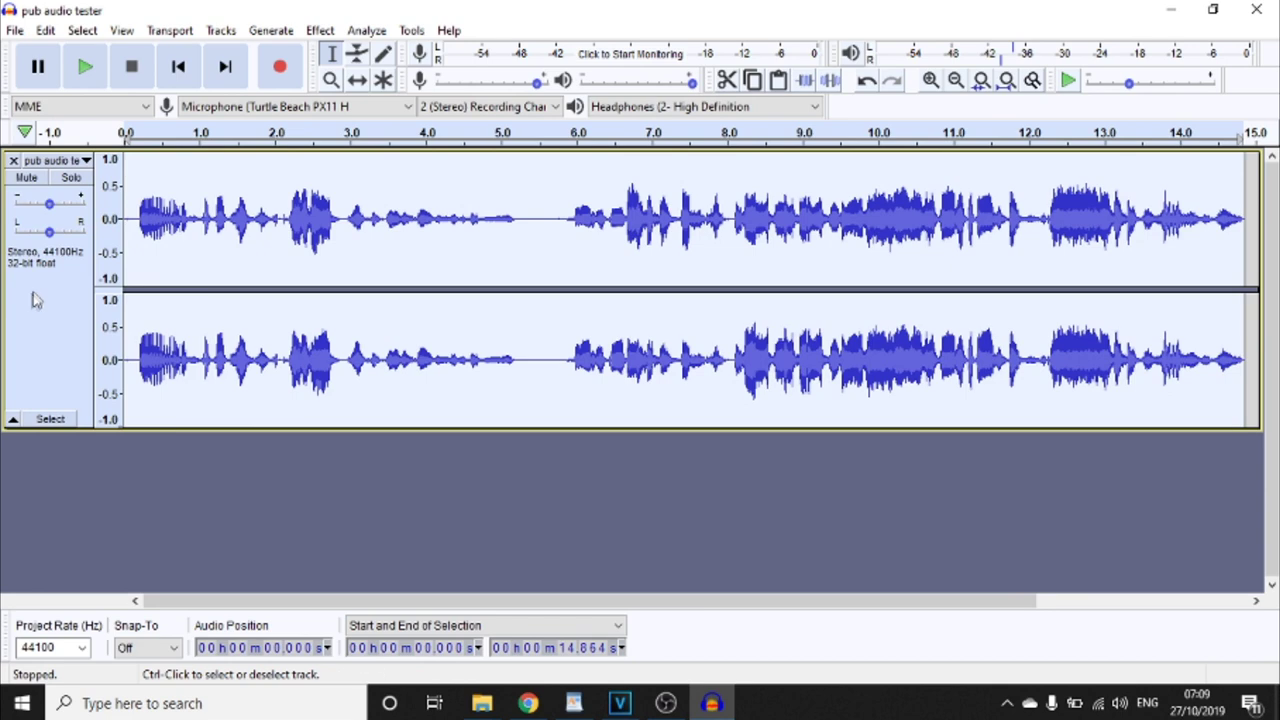
pyautogui.click(320, 30)
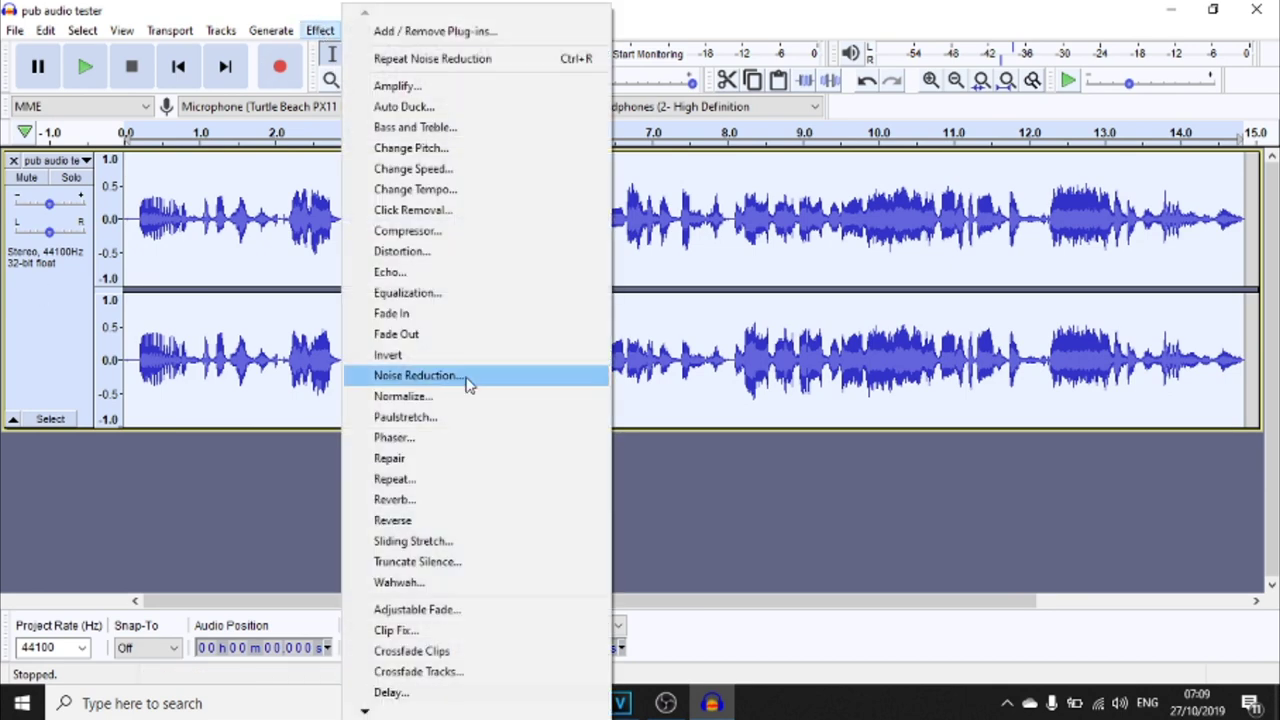
# Normalize the full pub audio tester track and play back the louder result.
pyautogui.click(29, 337)
pyautogui.click(320, 30)
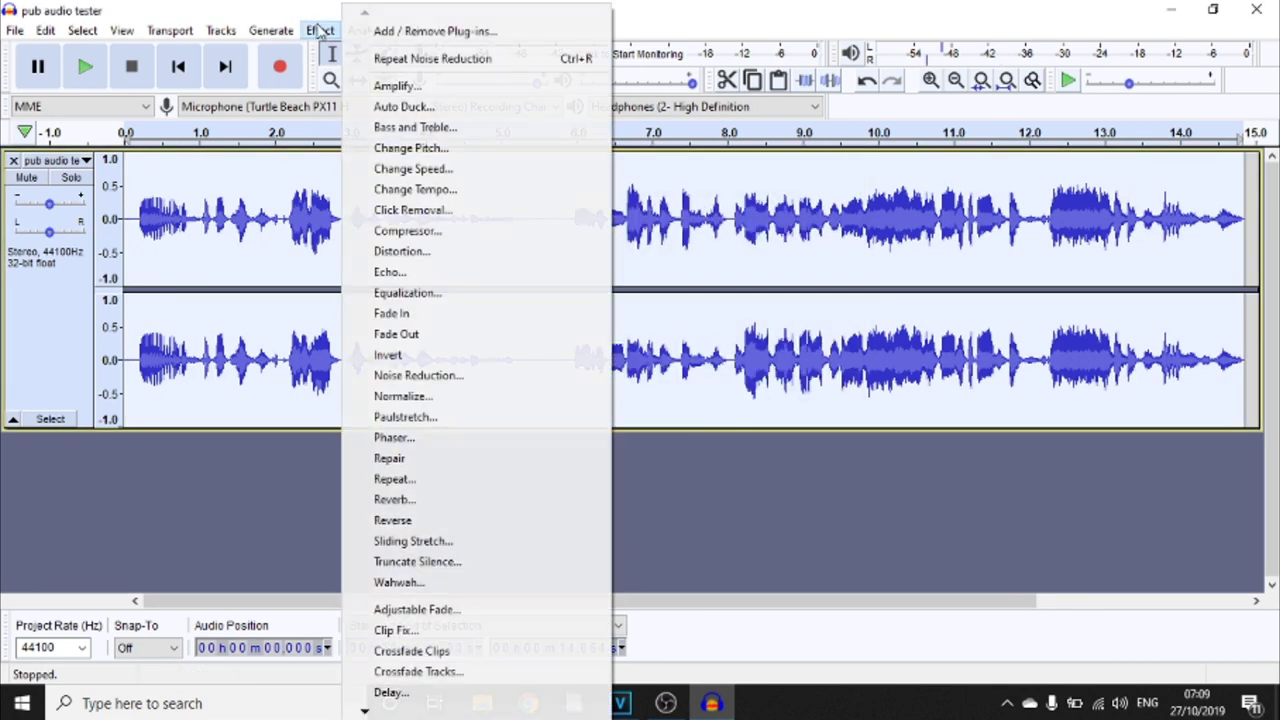
pyautogui.click(431, 399)
pyautogui.click(703, 397)
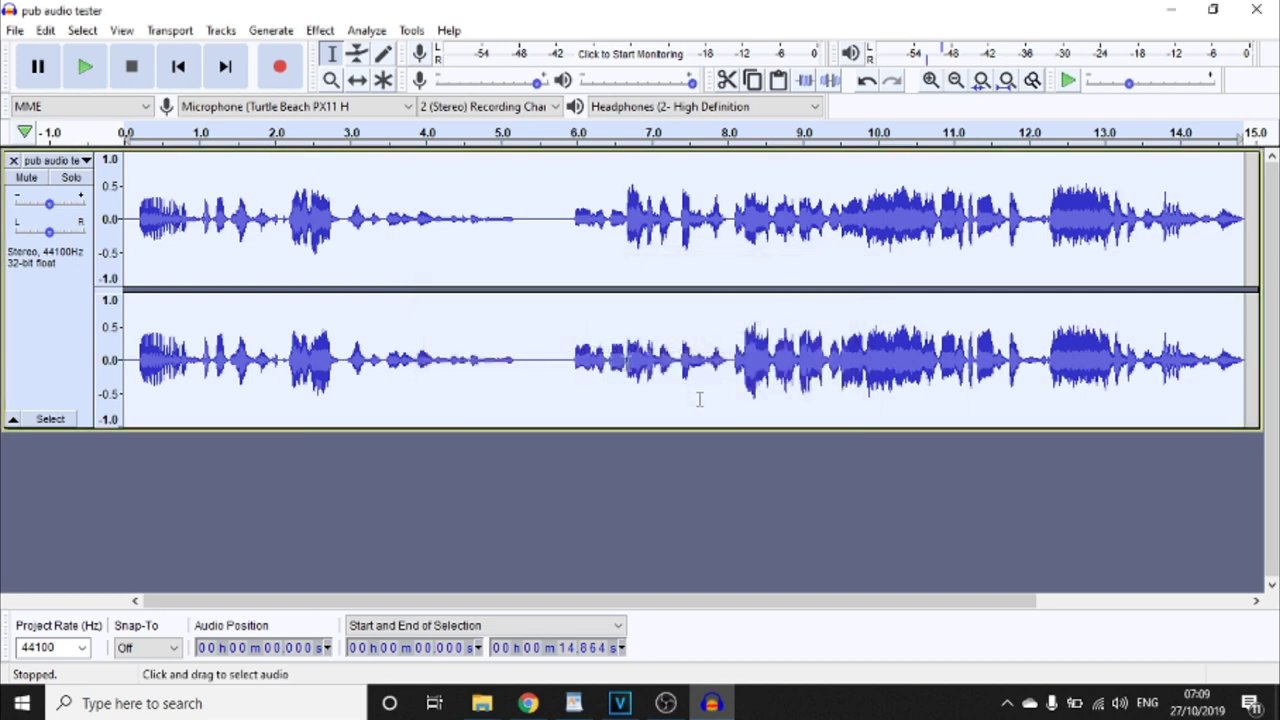
pyautogui.click(292, 260)
pyautogui.press('space')
pyautogui.press('space')
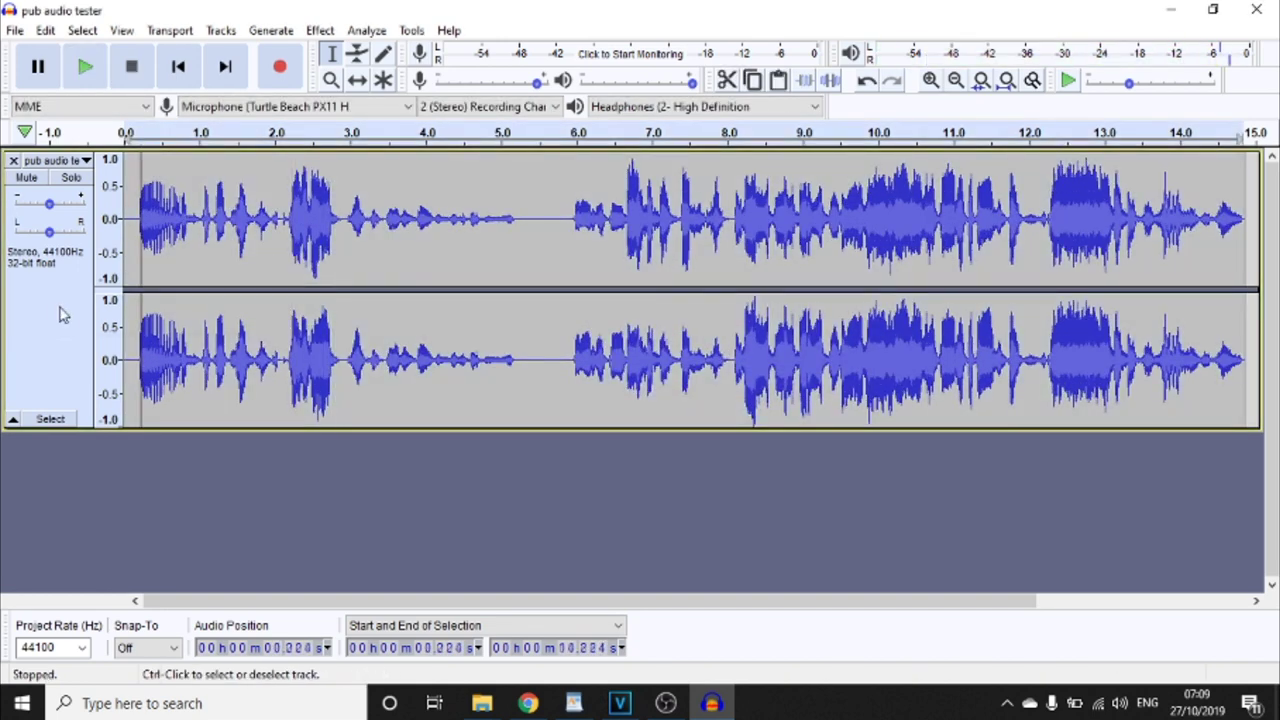
pyautogui.click(60, 314)
pyautogui.click(320, 30)
pyautogui.click(390, 85)
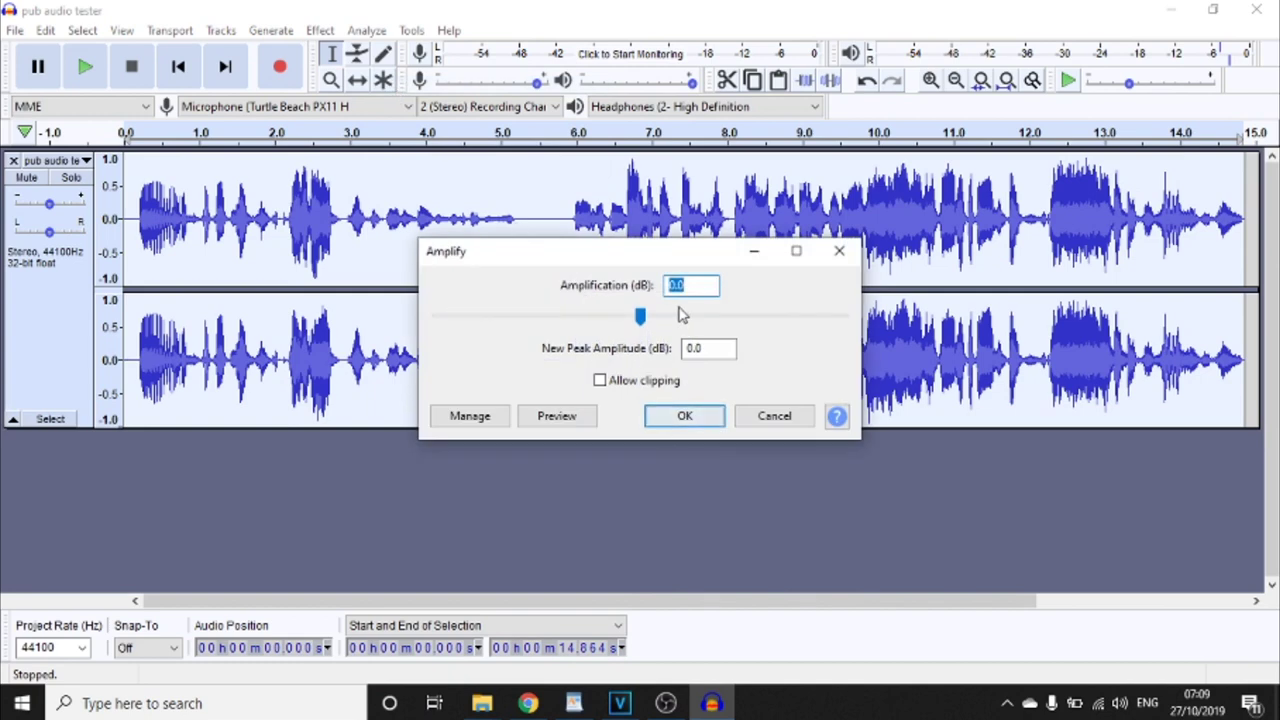
# Amplify by 3 dB, then apply the default Compressor (-12 dB threshold, 2:1 ratio).
pyautogui.write('3')
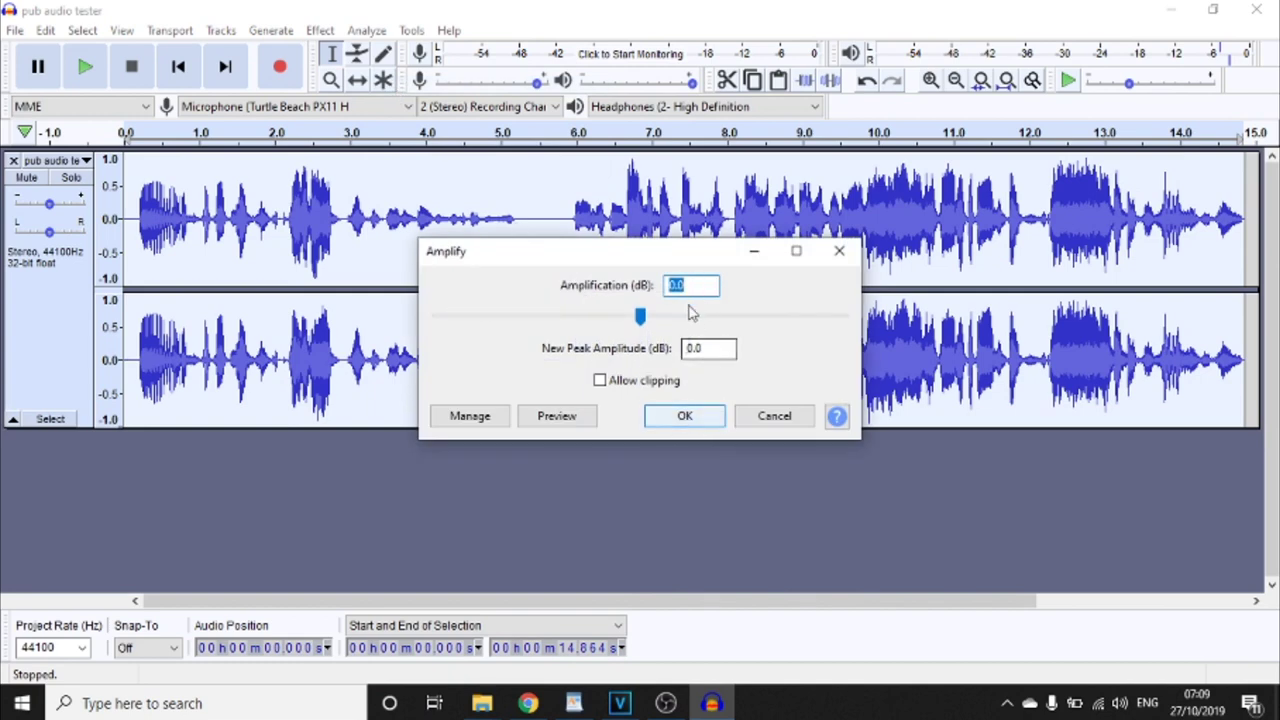
pyautogui.press('Return')
pyautogui.click(320, 30)
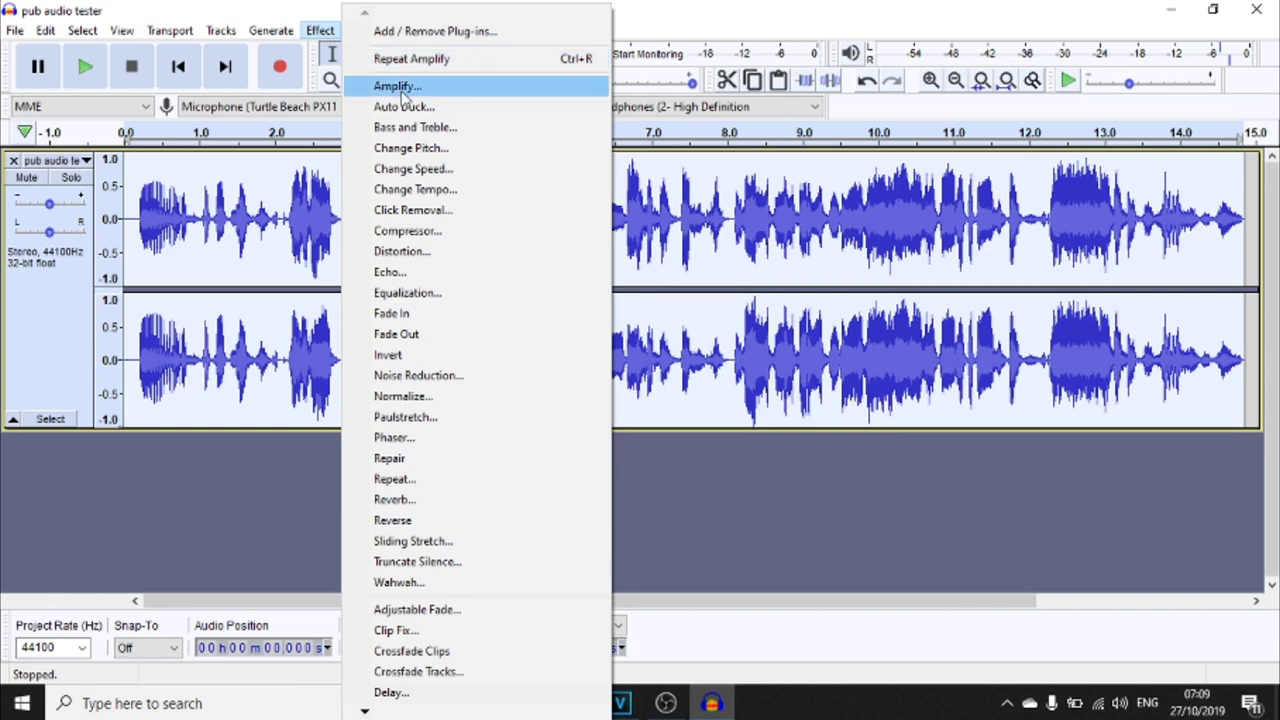
pyautogui.click(440, 231)
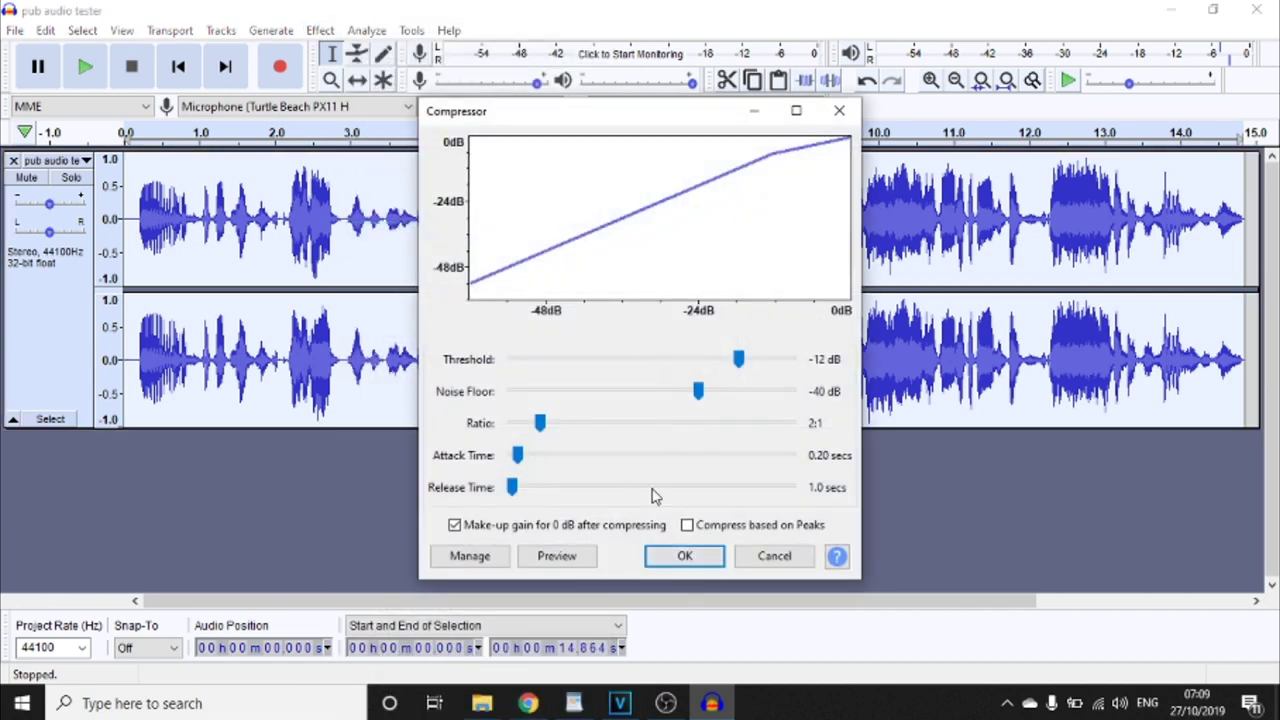
pyautogui.click(684, 566)
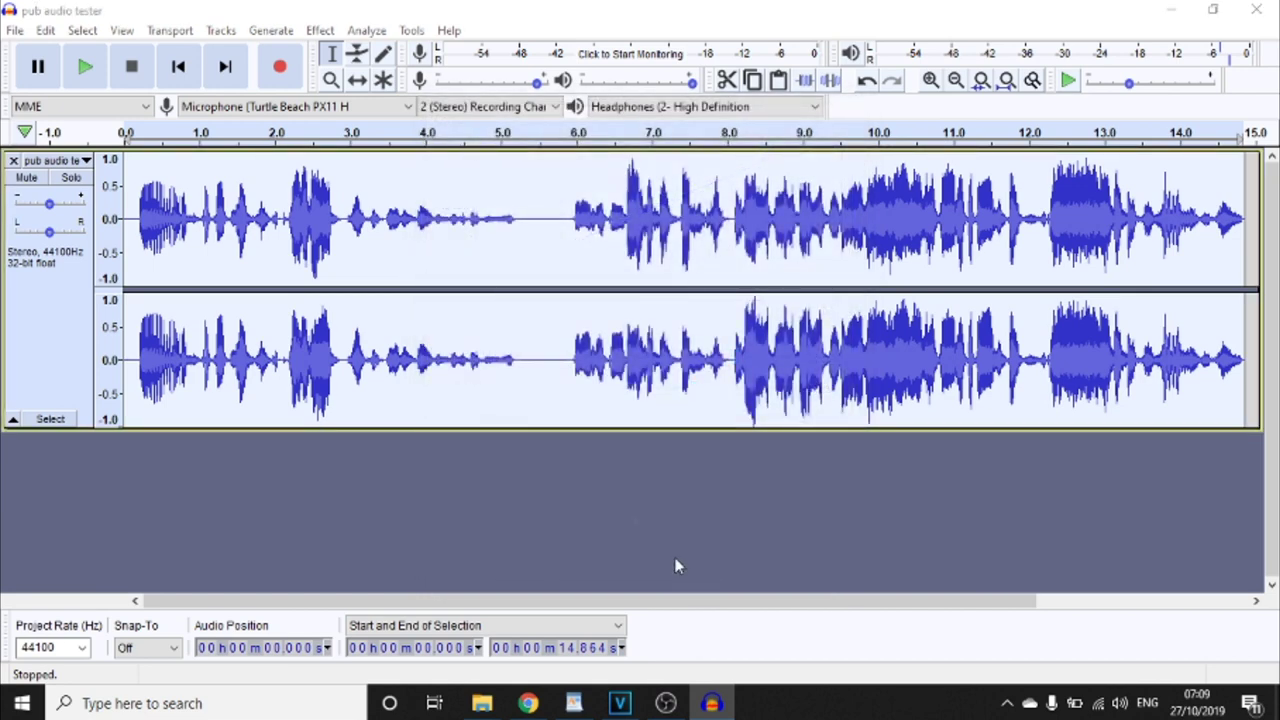
pyautogui.click(320, 30)
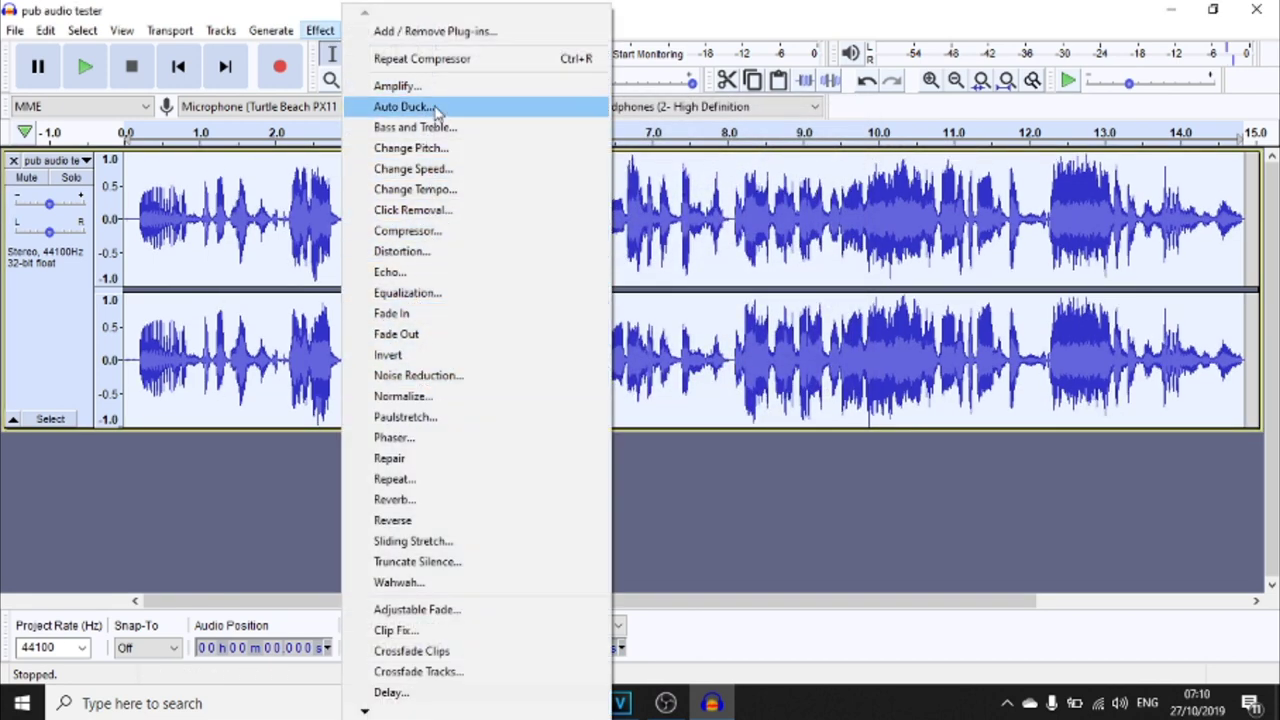
# Preview the Echo effect with its decay factor changed to 0.1.
pyautogui.click(485, 274)
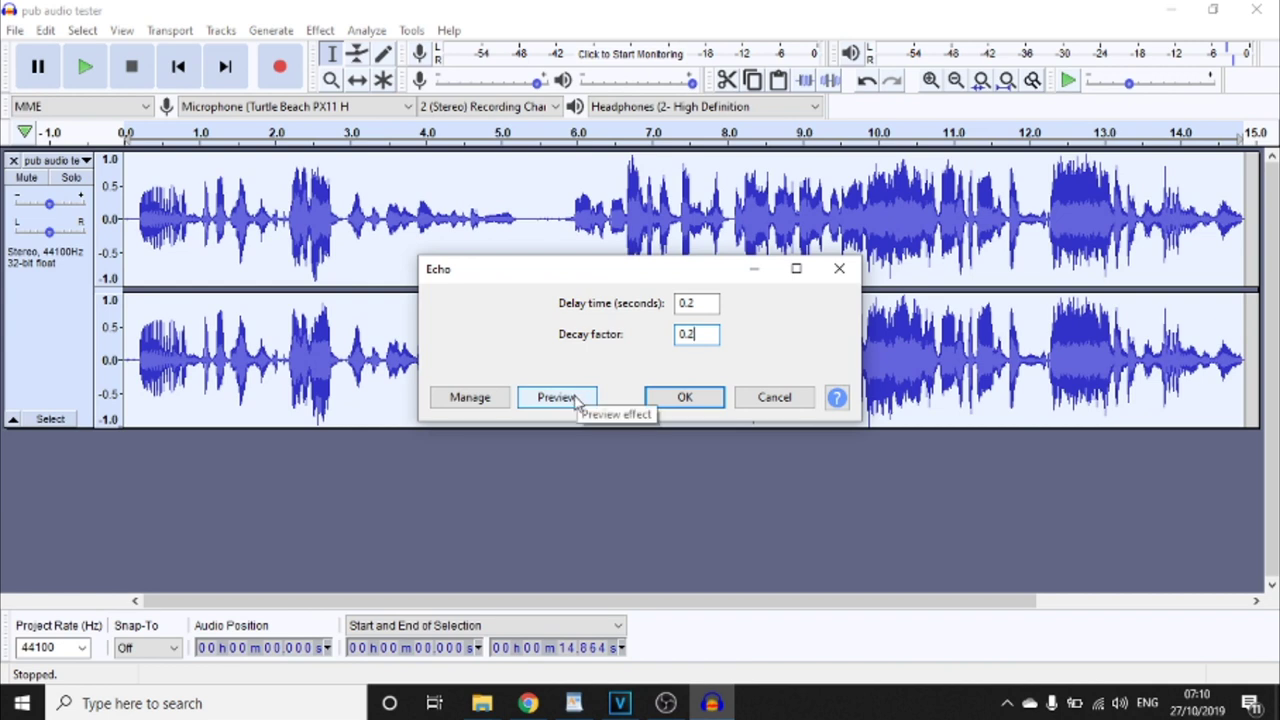
pyautogui.click(575, 399)
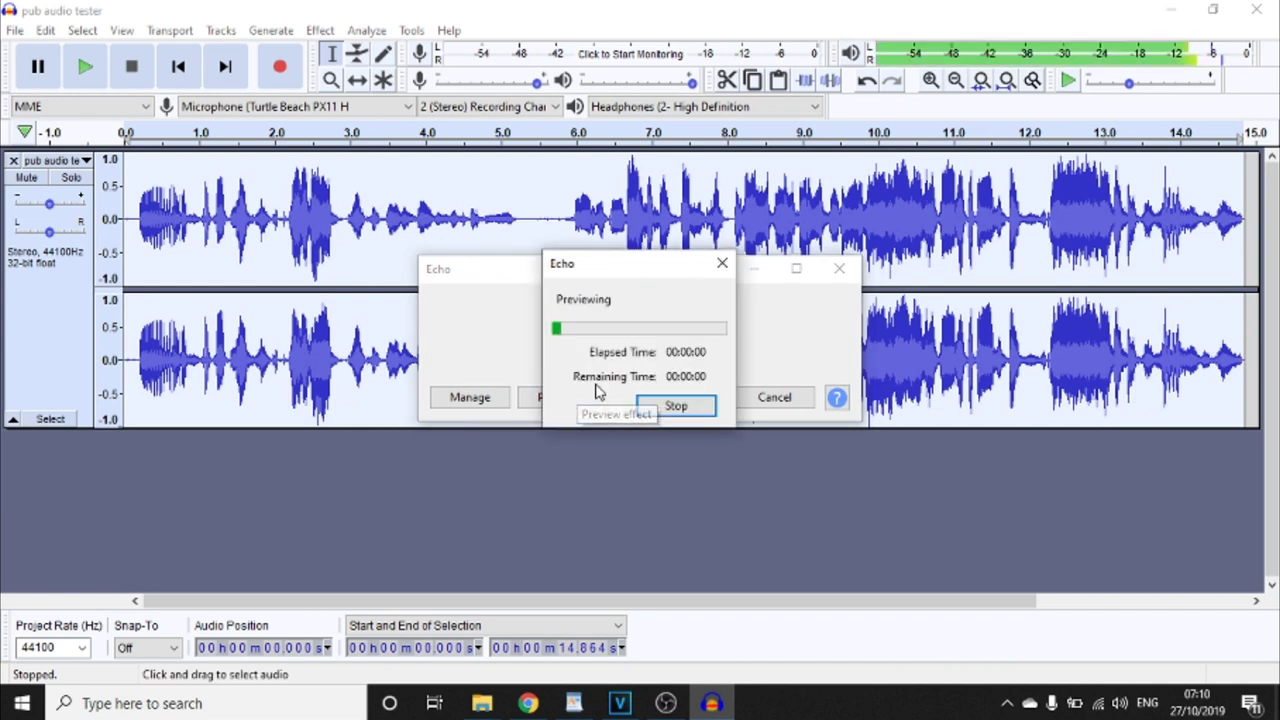
pyautogui.click(669, 414)
pyautogui.click(697, 338)
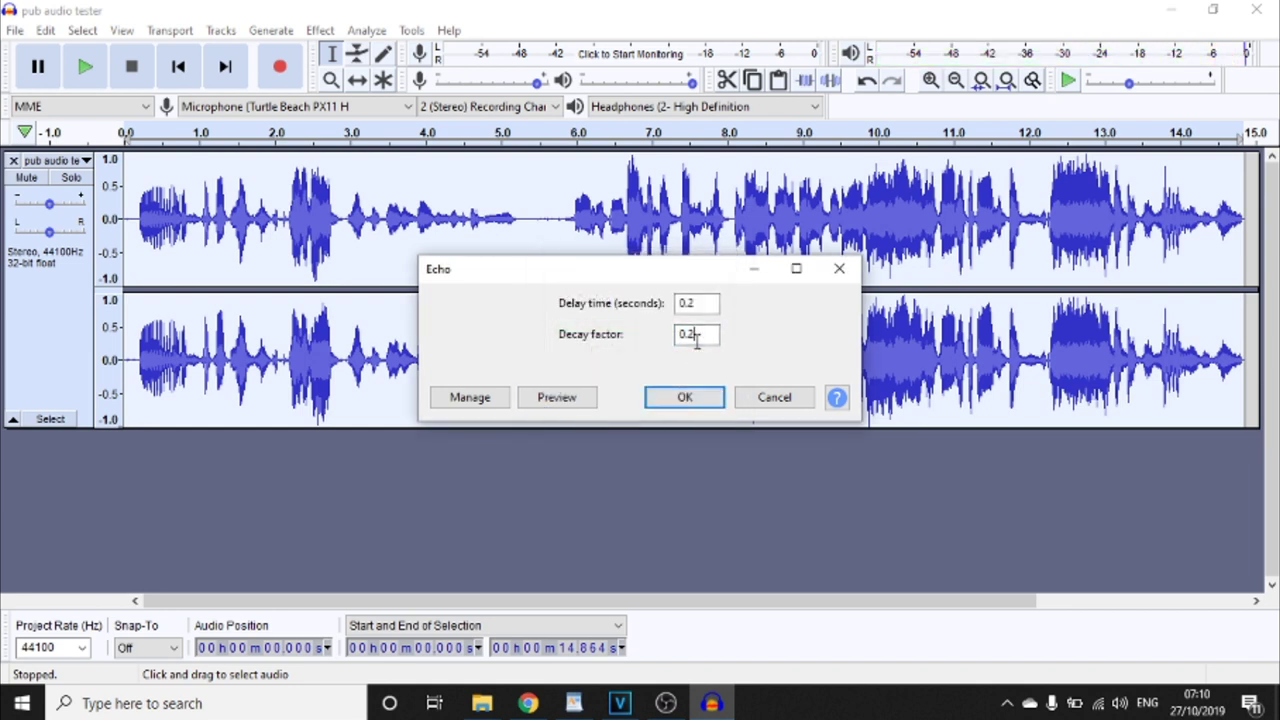
pyautogui.click(556, 397)
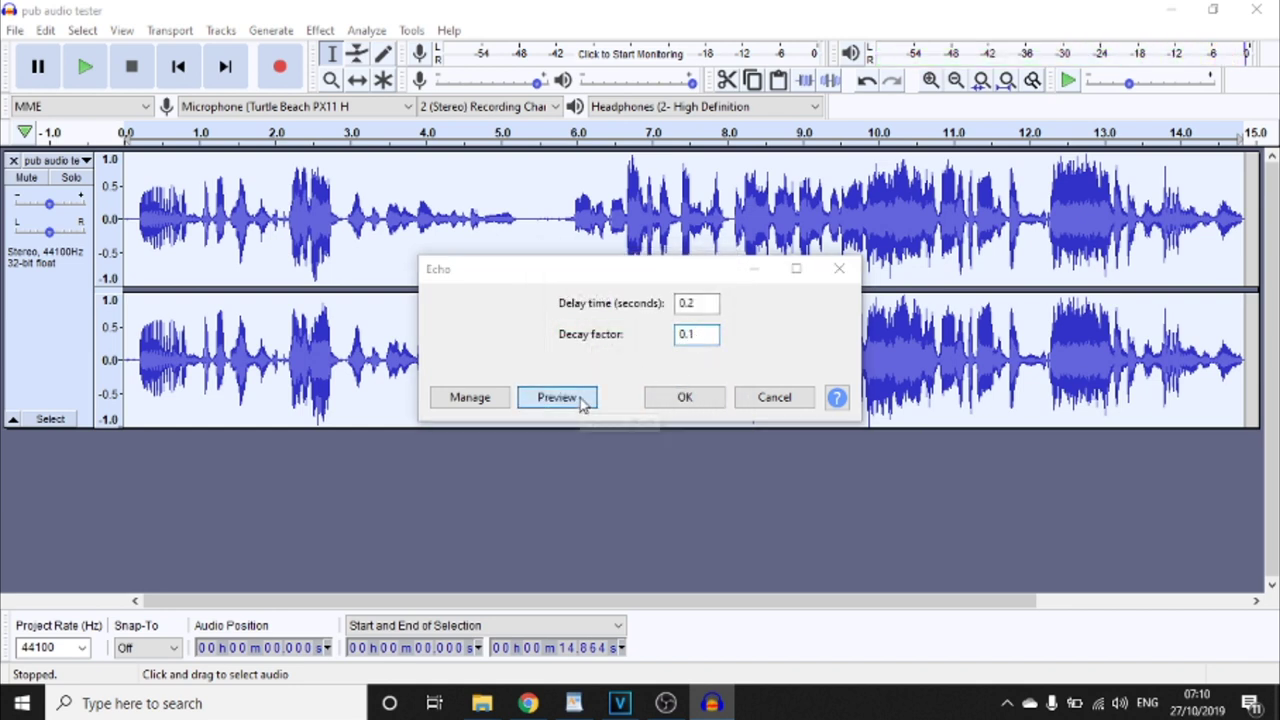
pyautogui.click(645, 406)
# Apply a 0.2 s delay, 0.1 decay echo to 12.279–15.050 s and play it back.
pyautogui.moveTo(486, 606); pyautogui.dragTo(672, 606)
pyautogui.click(820, 248)
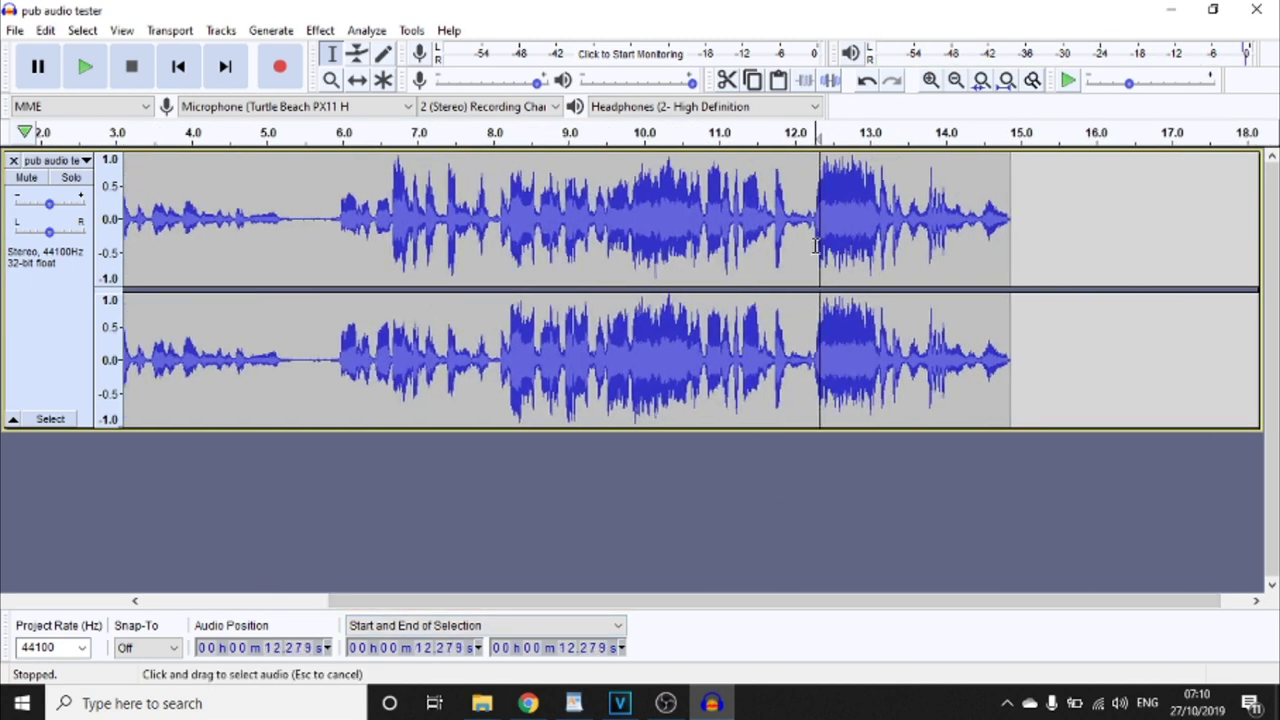
pyautogui.moveTo(816, 251); pyautogui.dragTo(1022, 250)
pyautogui.press('space')
pyautogui.press('space')
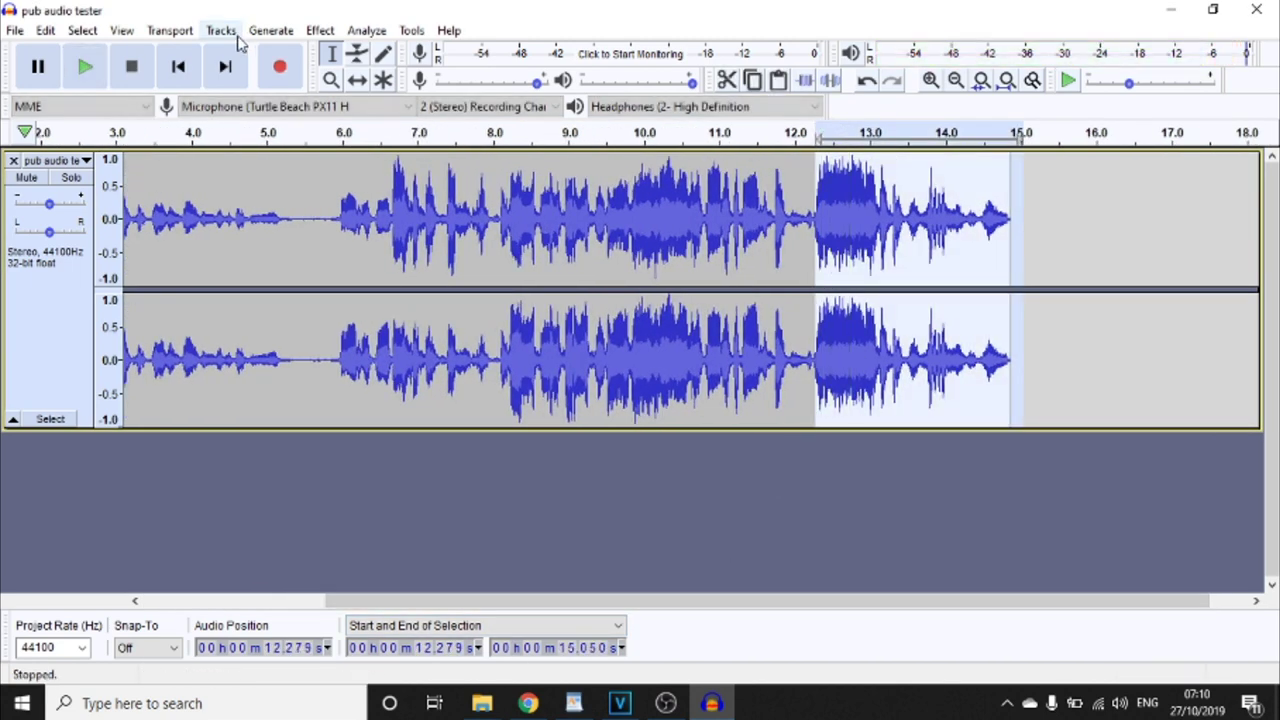
pyautogui.click(321, 31)
pyautogui.click(412, 271)
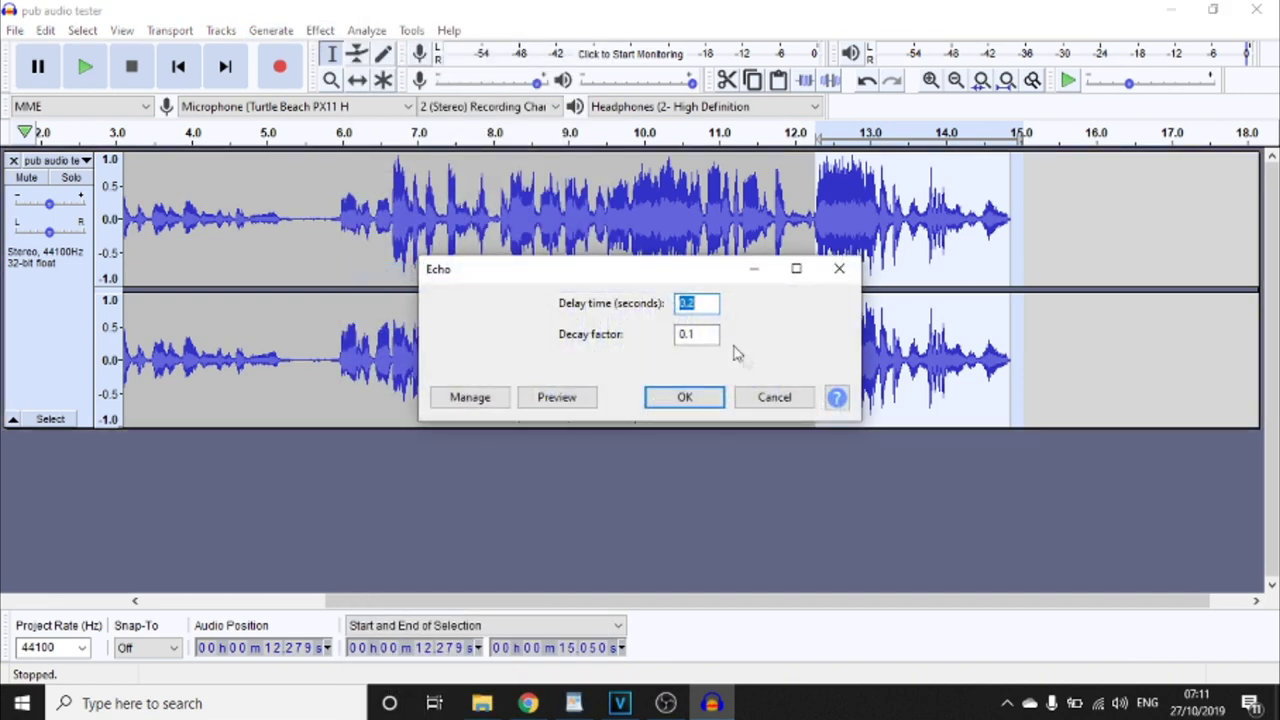
pyautogui.press('Return')
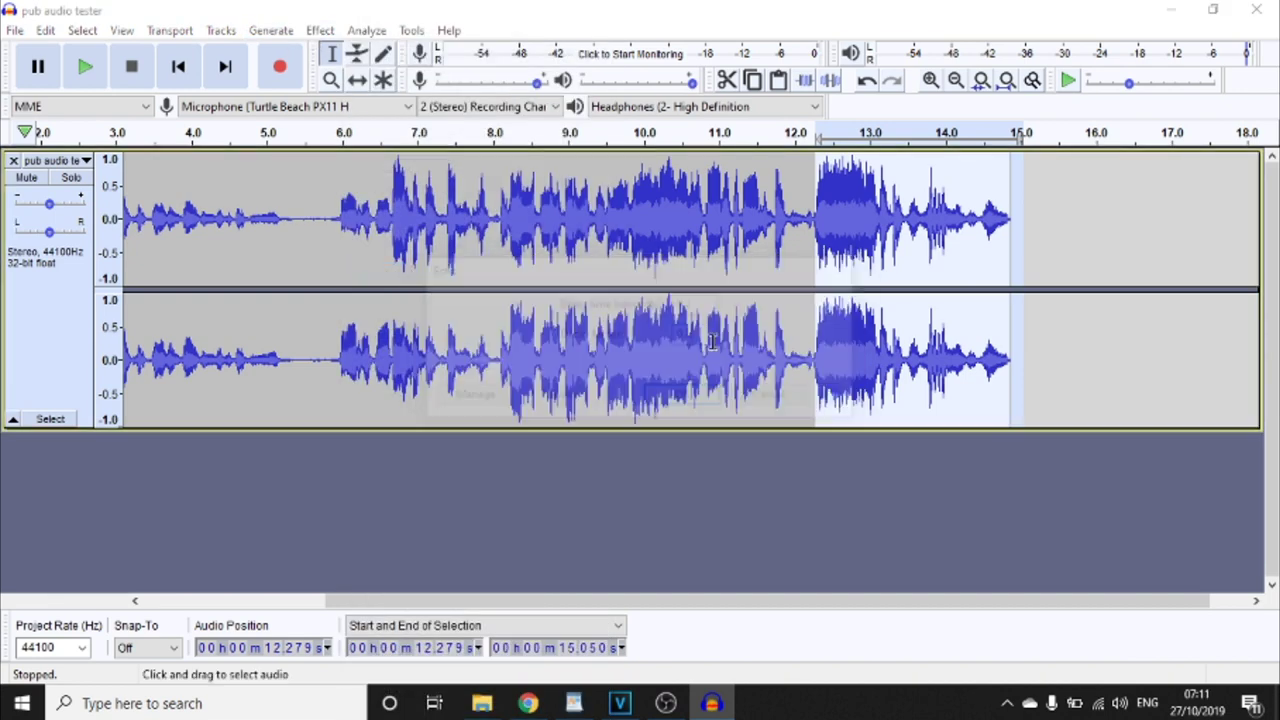
pyautogui.press('space')
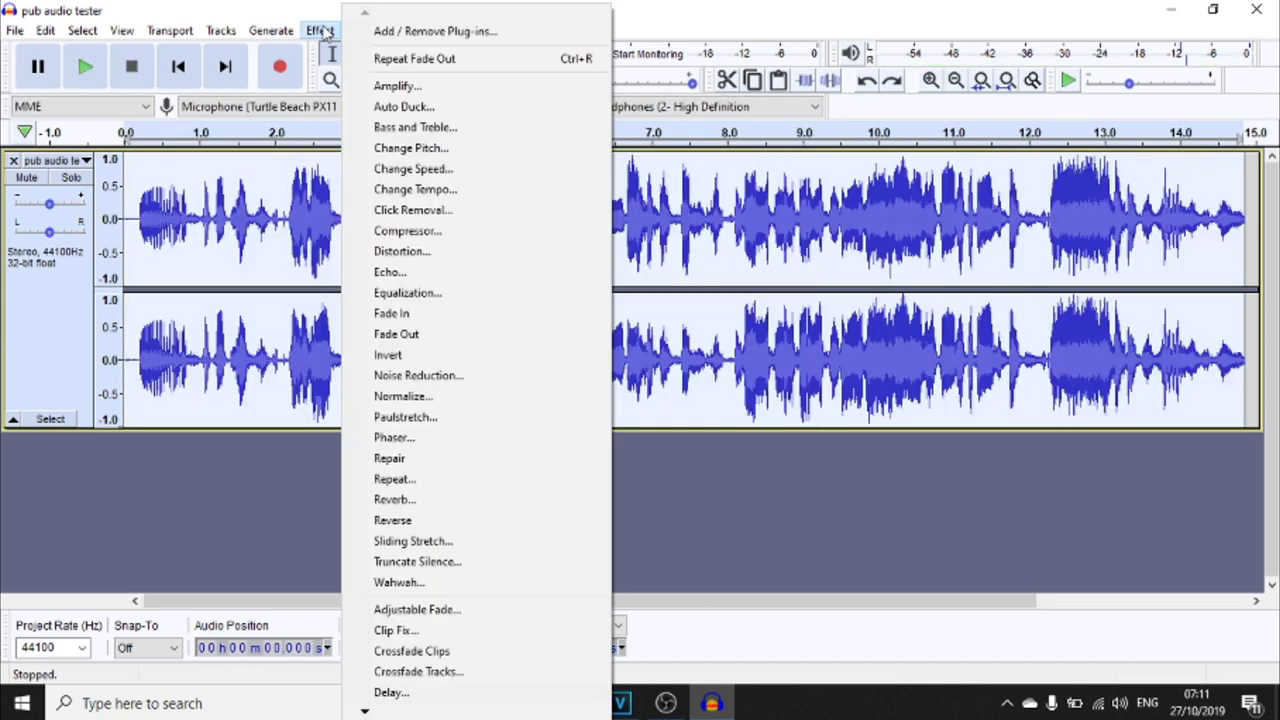
# In Equalization, try the 100Hz Rumble curve, then preview the AM Radio curve.
pyautogui.click(429, 292)
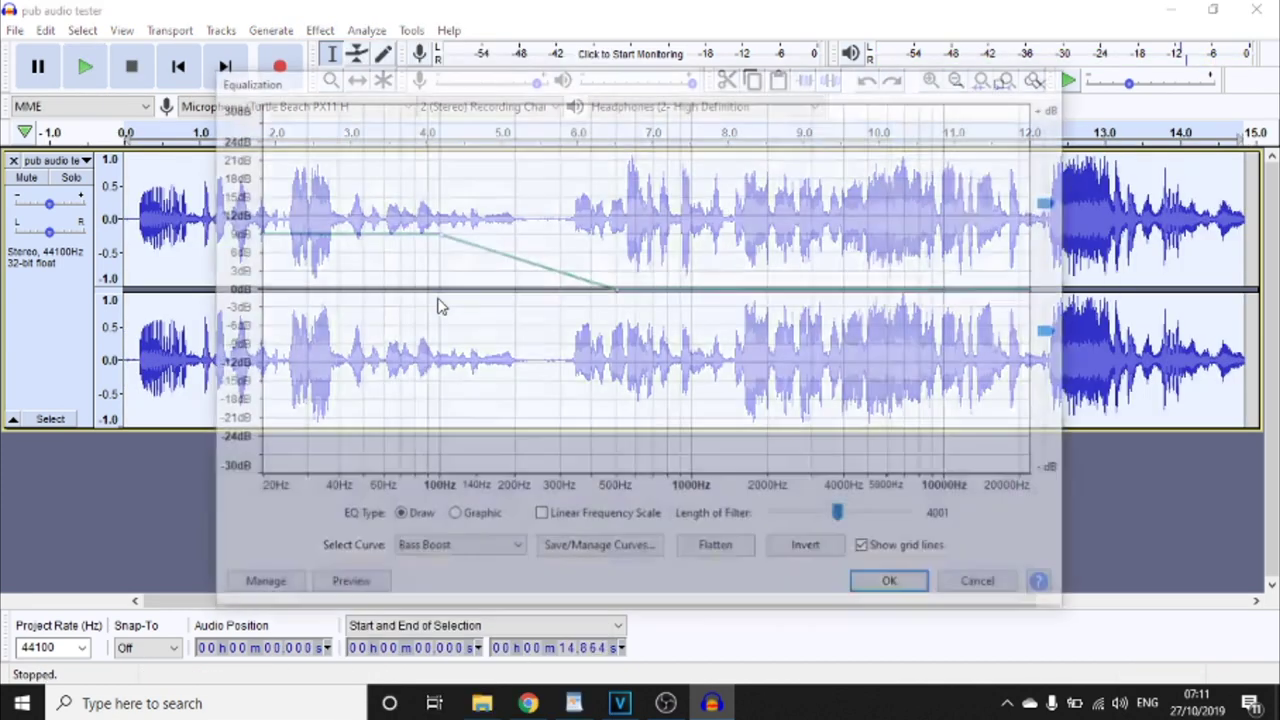
pyautogui.click(459, 556)
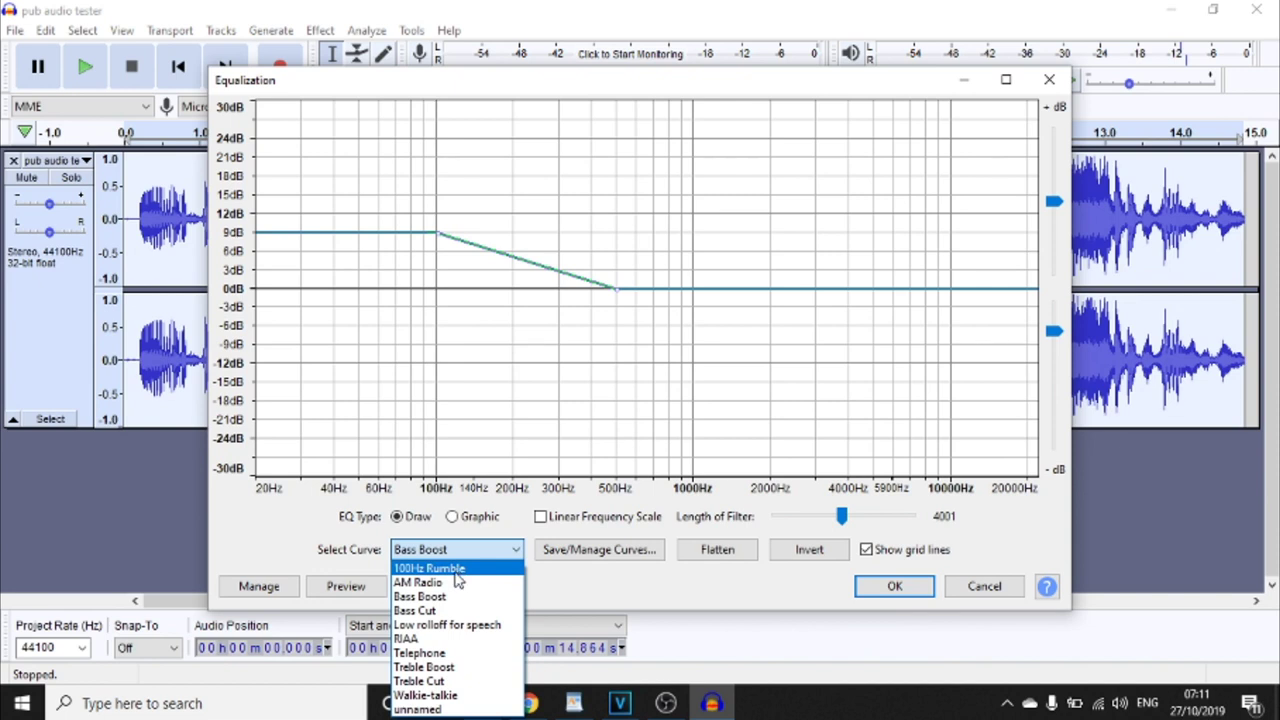
pyautogui.click(456, 569)
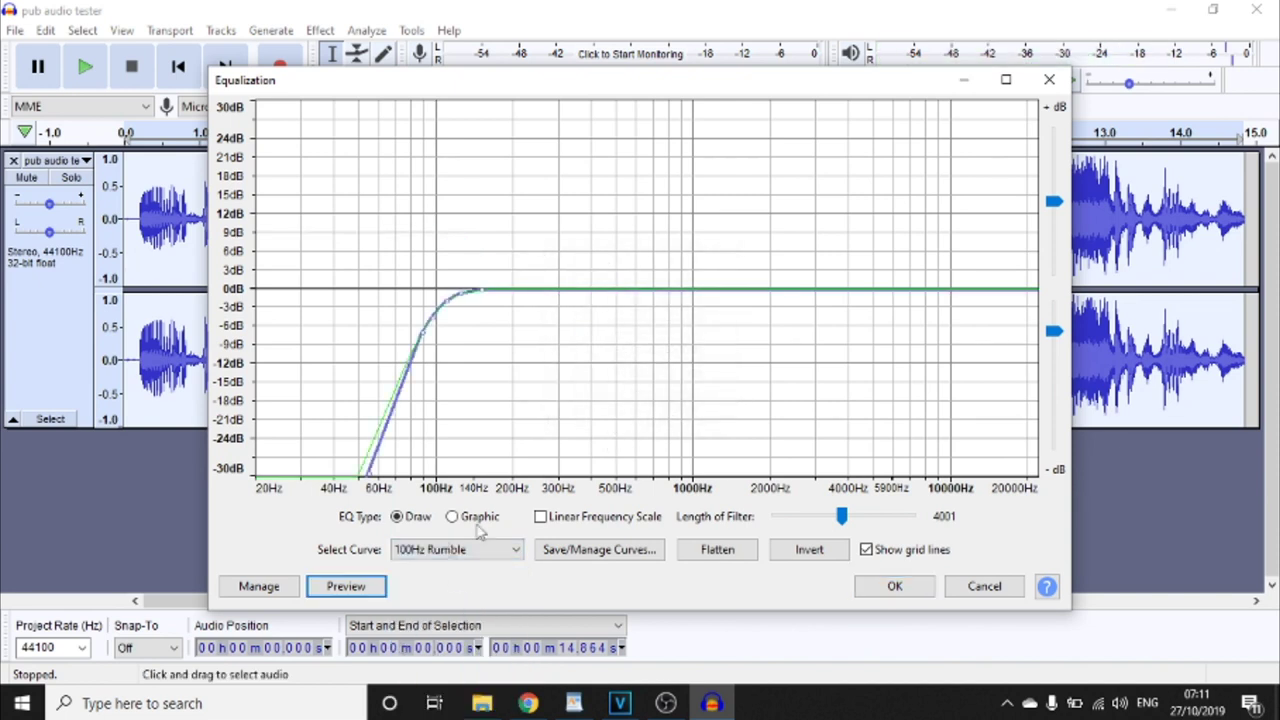
pyautogui.click(440, 549)
pyautogui.click(437, 582)
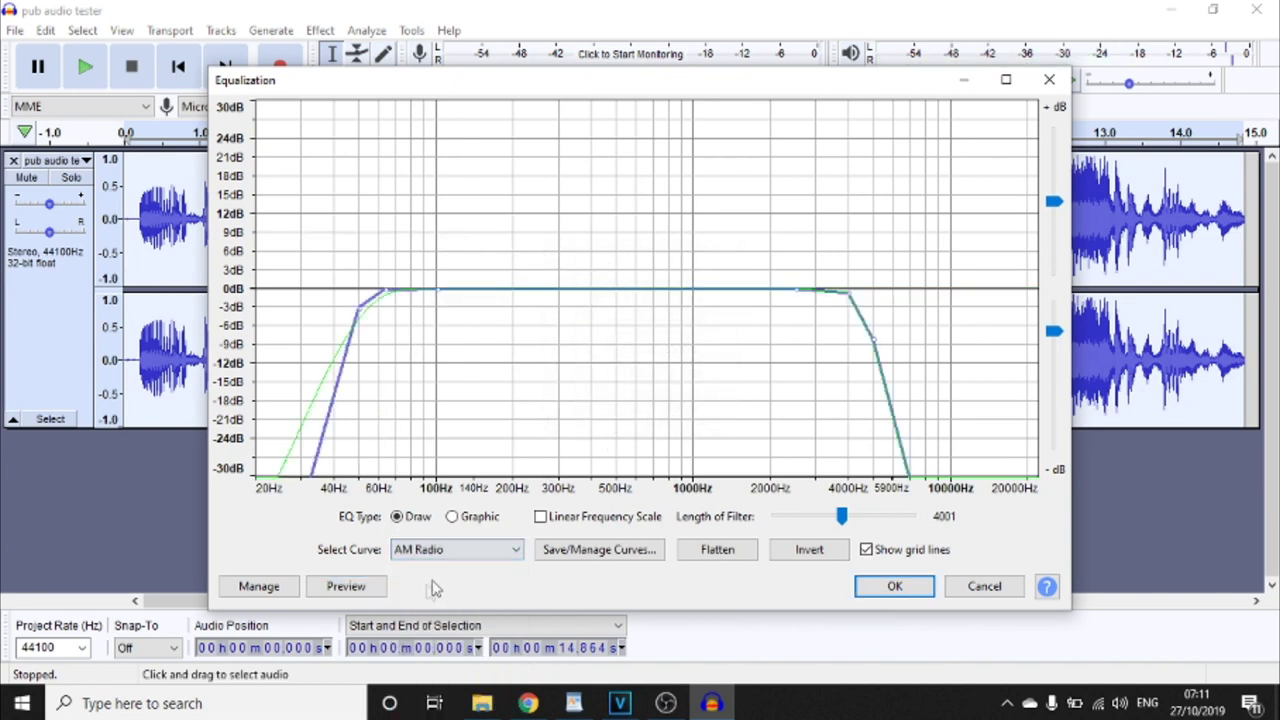
pyautogui.click(368, 592)
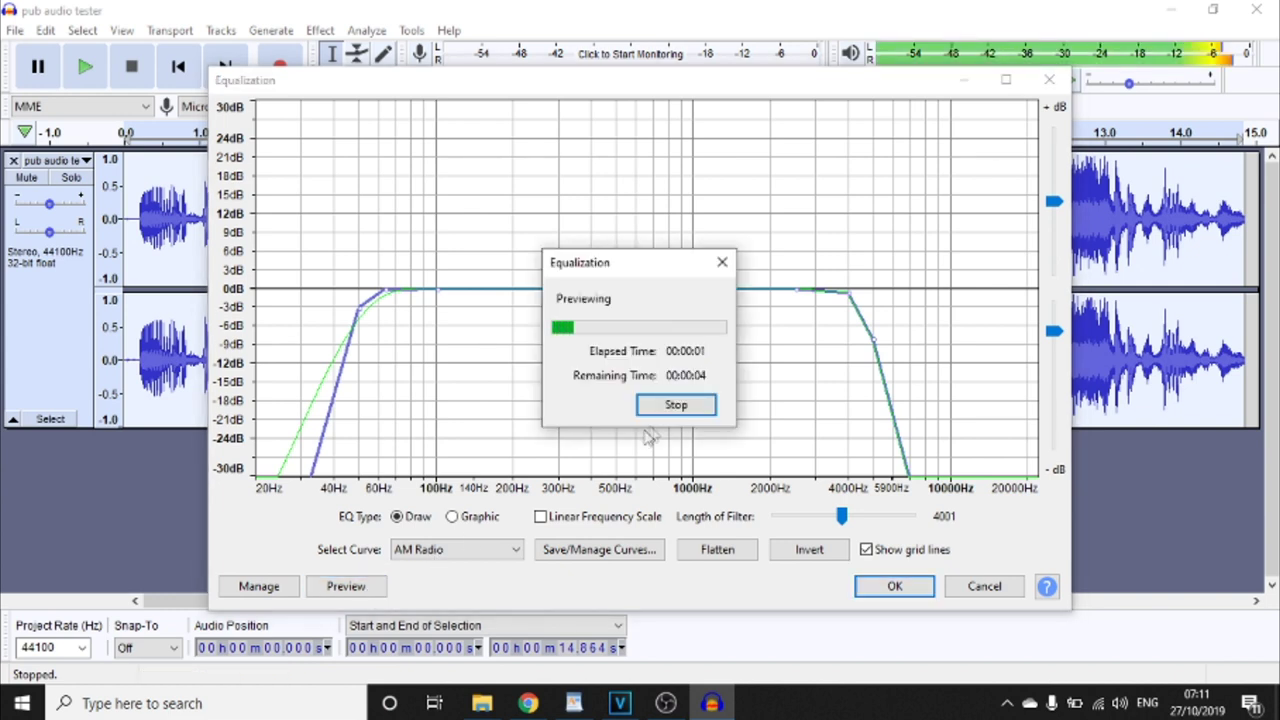
pyautogui.click(663, 406)
# Choose the Bass Boost curve and apply it to the whole recording.
pyautogui.click(456, 549)
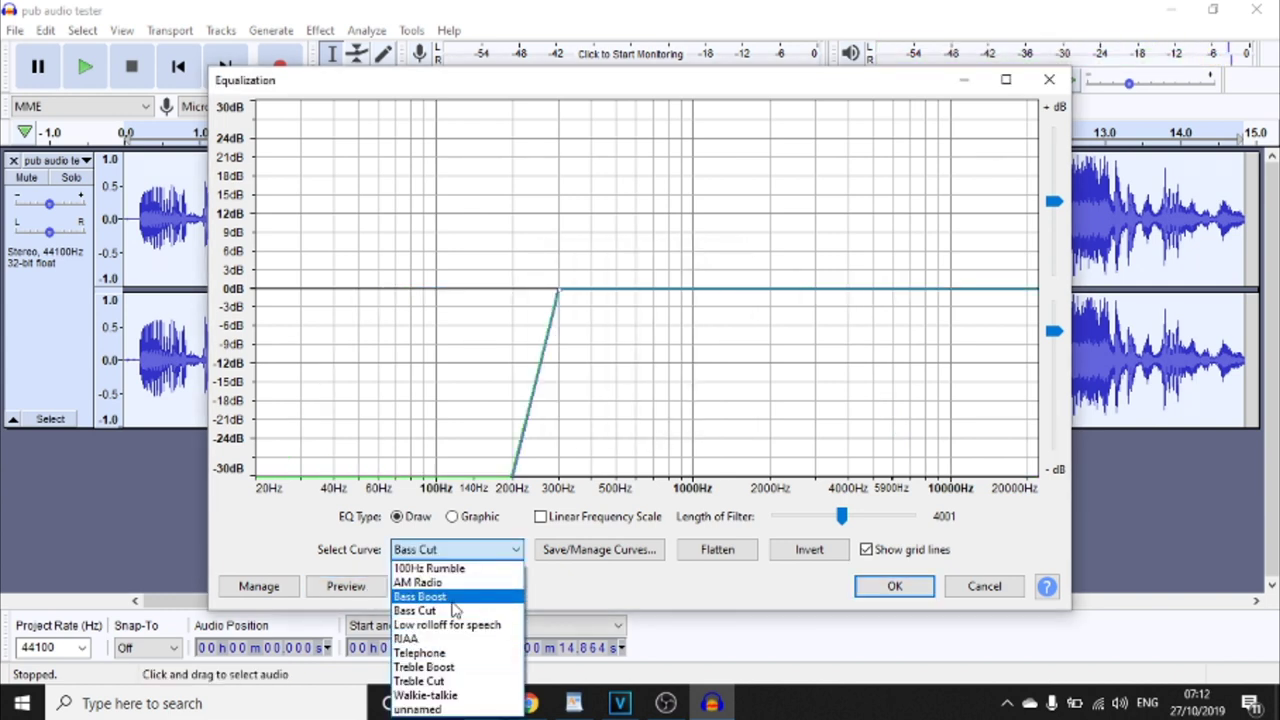
pyautogui.click(452, 598)
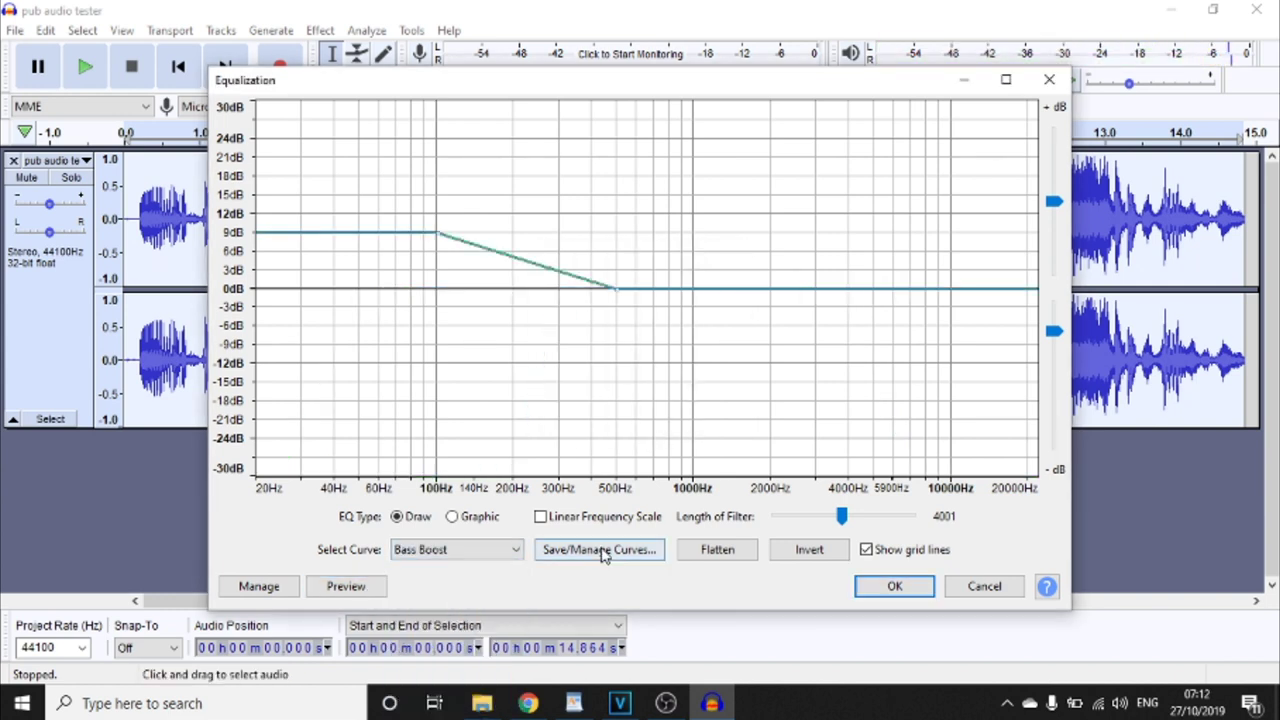
pyautogui.click(880, 588)
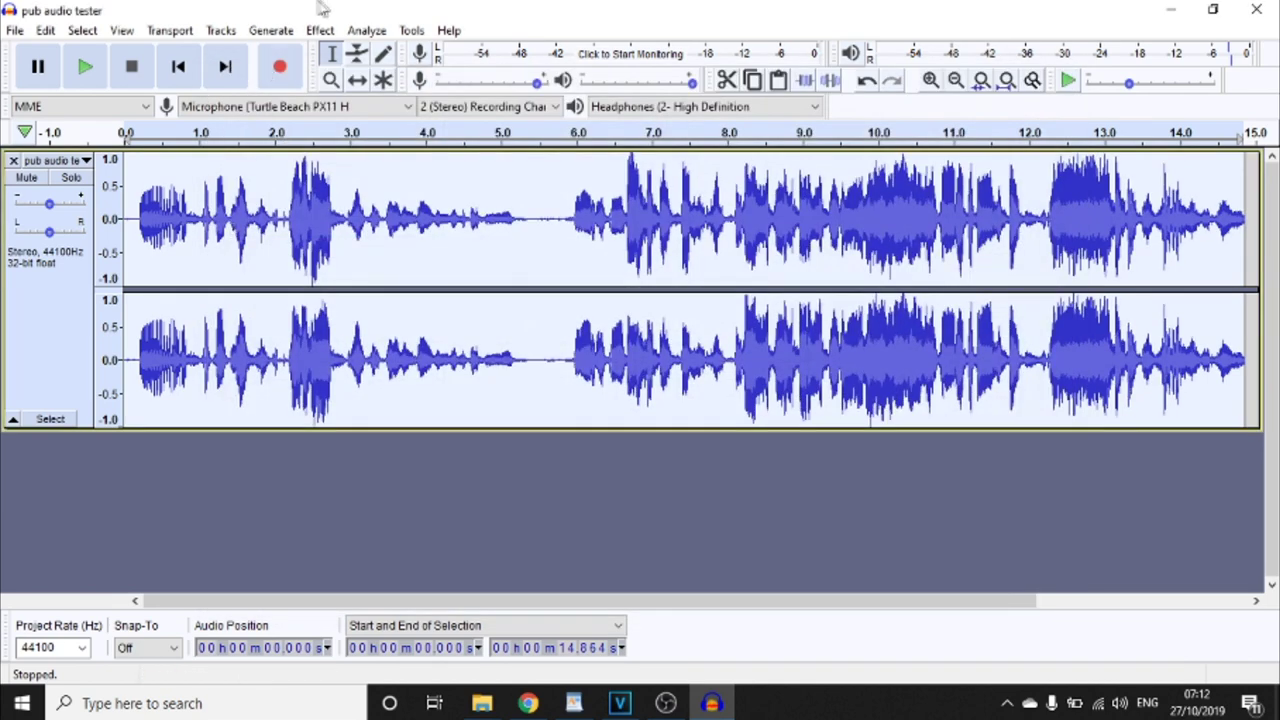
pyautogui.click(338, 30)
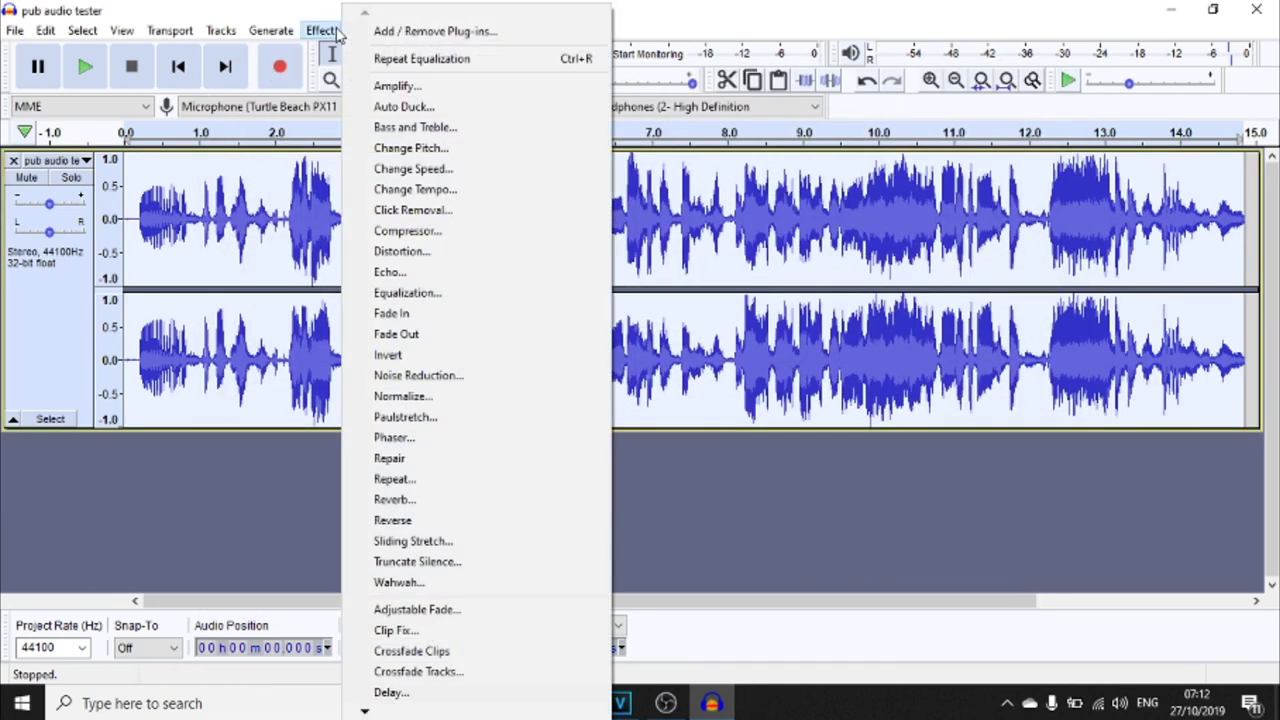
# Normalize the pub audio tester recording and play it back to check.
pyautogui.click(435, 398)
pyautogui.click(687, 398)
pyautogui.press('space')
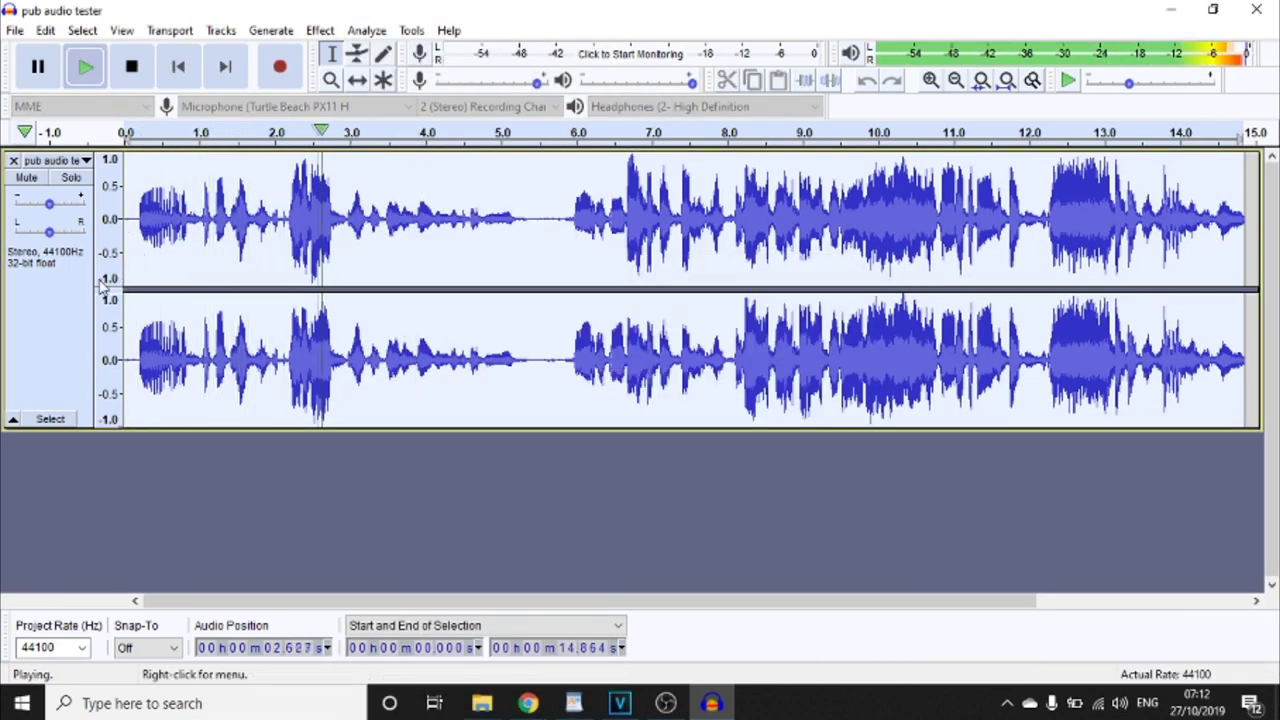
pyautogui.press('space')
# After another listen, apply the Reverb effect to the whole recording.
pyautogui.press('space')
pyautogui.click(320, 30)
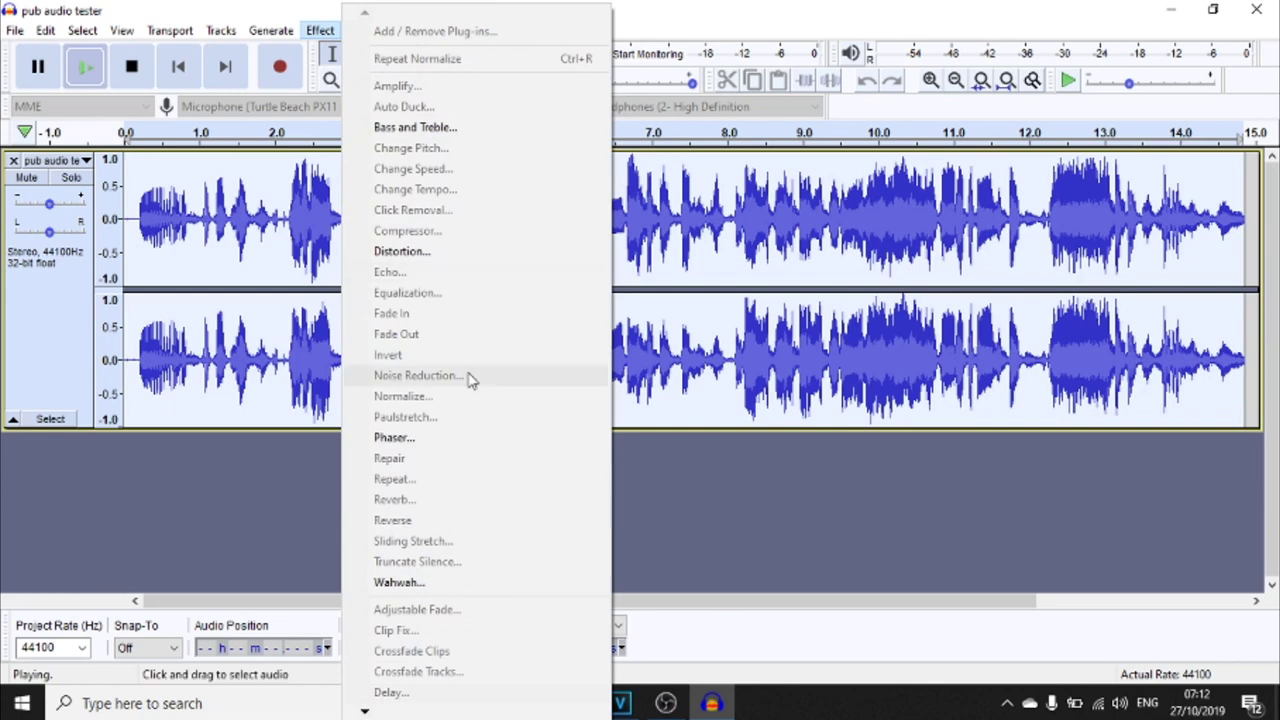
pyautogui.click(34, 369)
pyautogui.press('space')
pyautogui.click(320, 30)
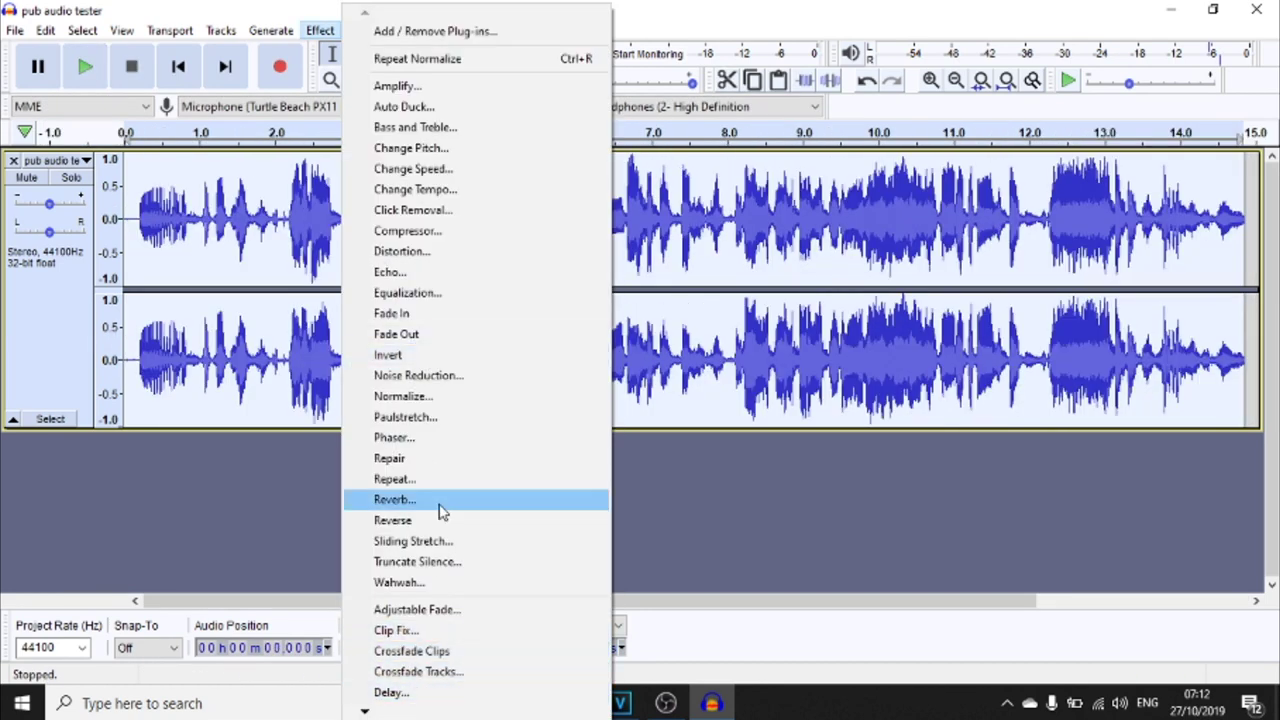
pyautogui.click(437, 500)
pyautogui.click(651, 506)
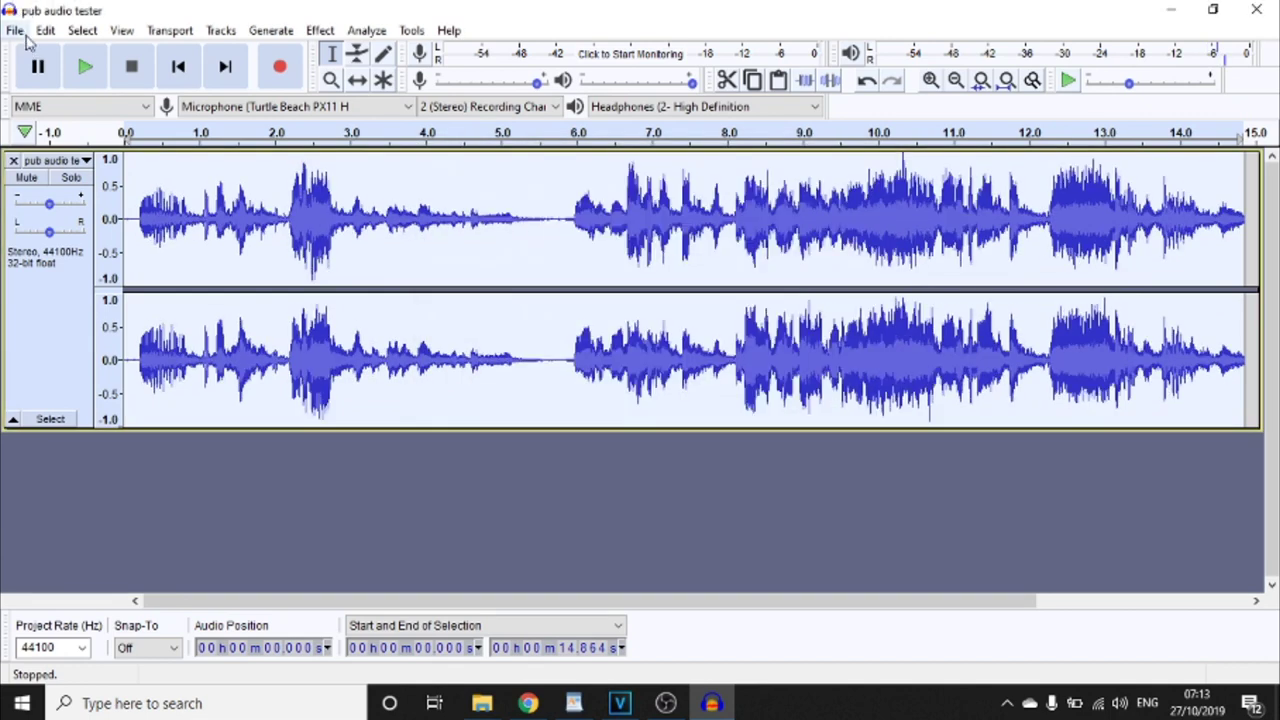
pyautogui.click(17, 31)
# Close Audacity with Alt+F4 and discard the unsaved pub audio tester changes.
pyautogui.moveTo(70, 174)
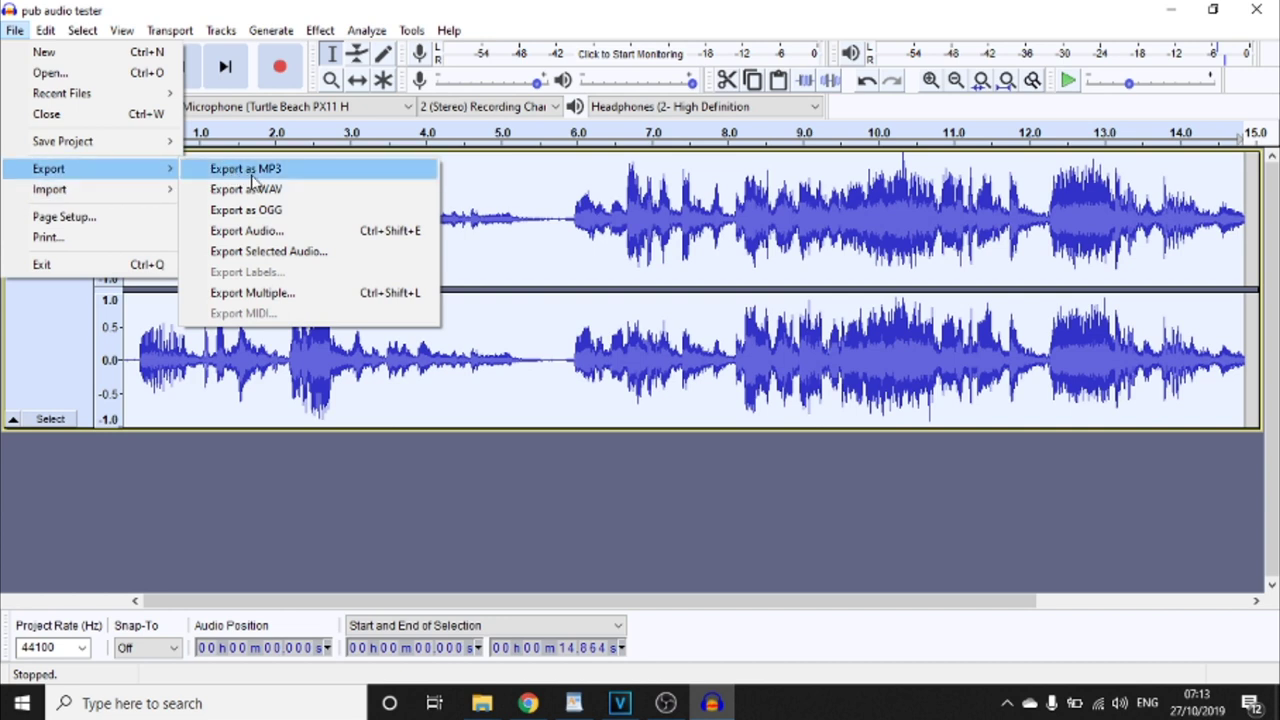
pyautogui.hotkey('alt', 'F4')
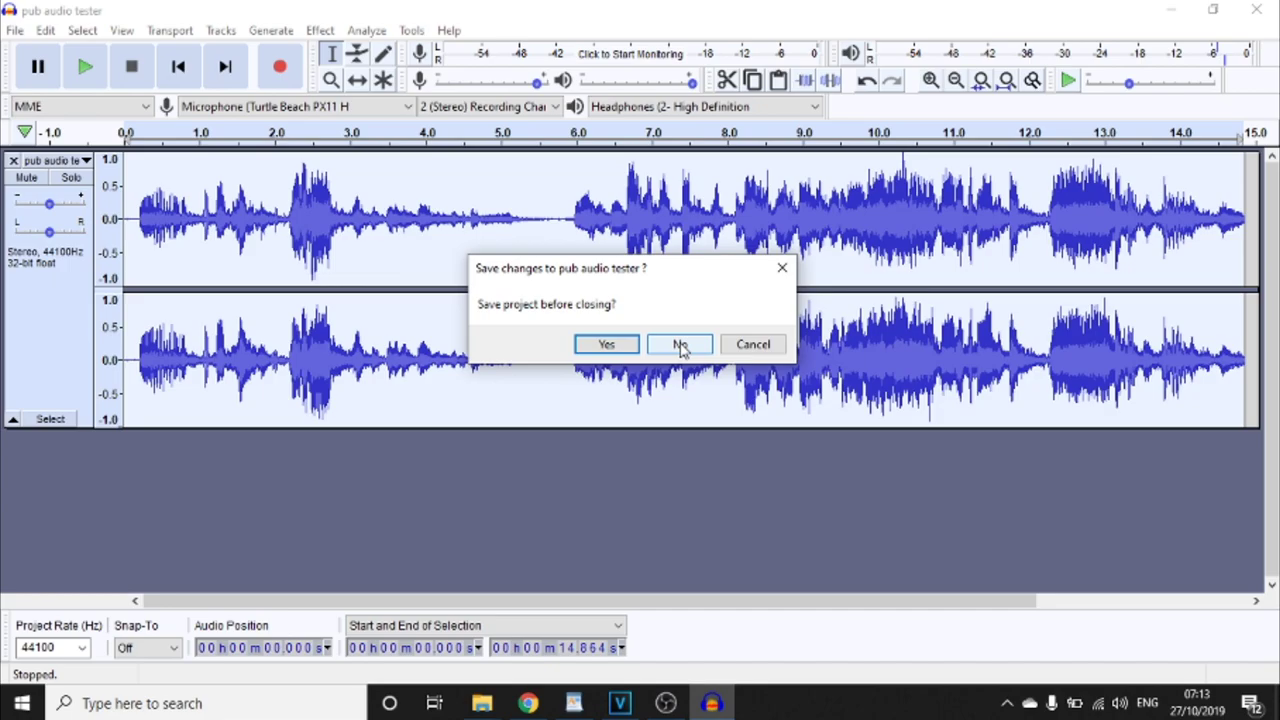
pyautogui.click(680, 347)
# Back in VEGAS Pro, delete the original audio track using its header's Delete Track.
pyautogui.click(620, 703)
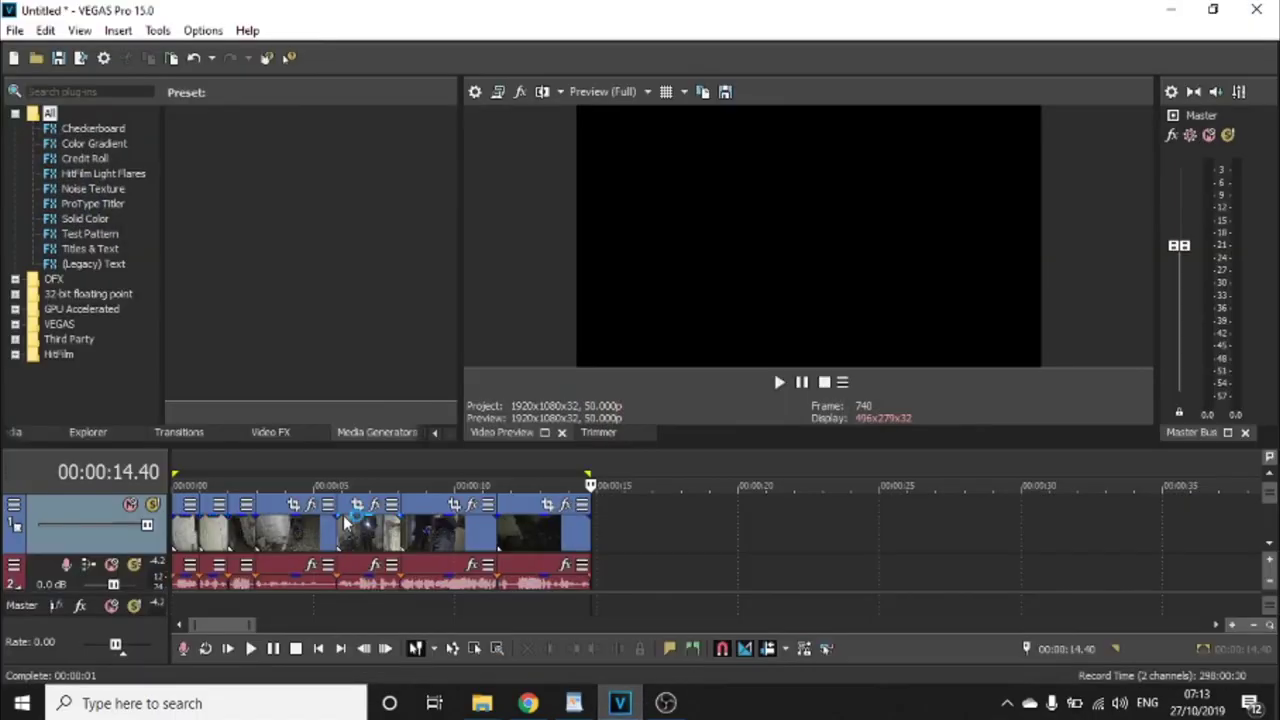
pyautogui.click(1268, 573)
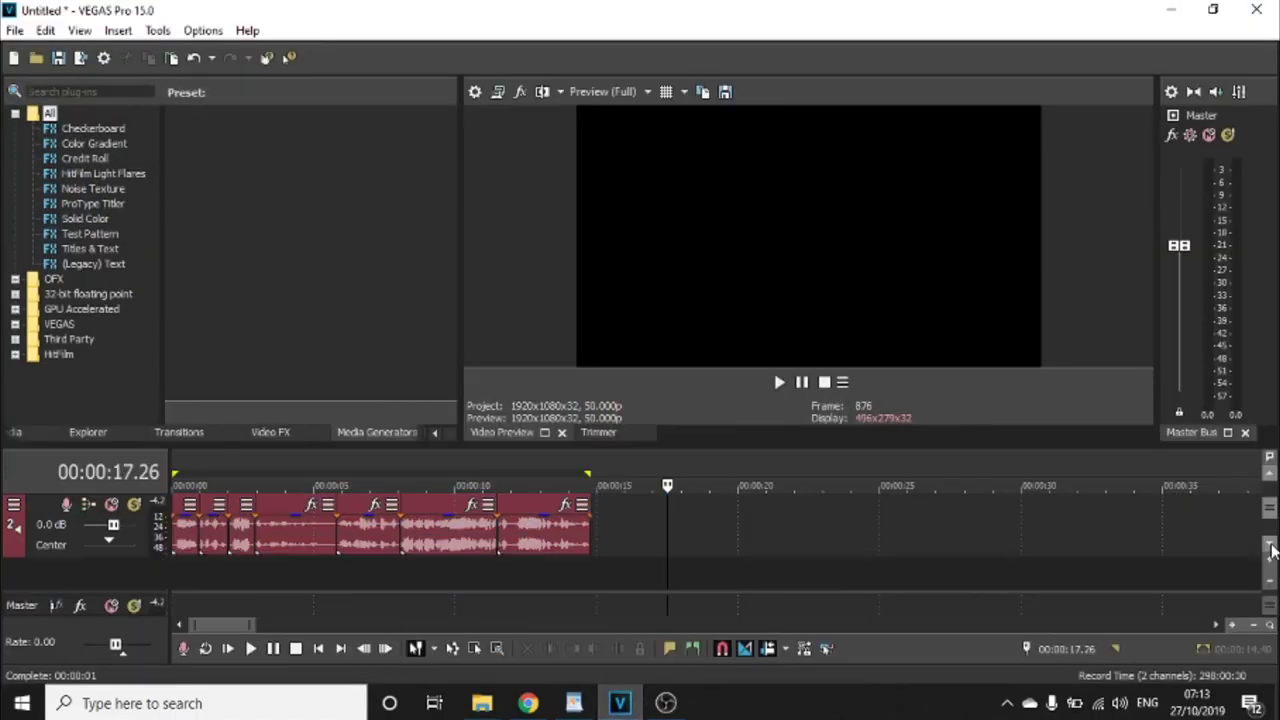
pyautogui.click(654, 530)
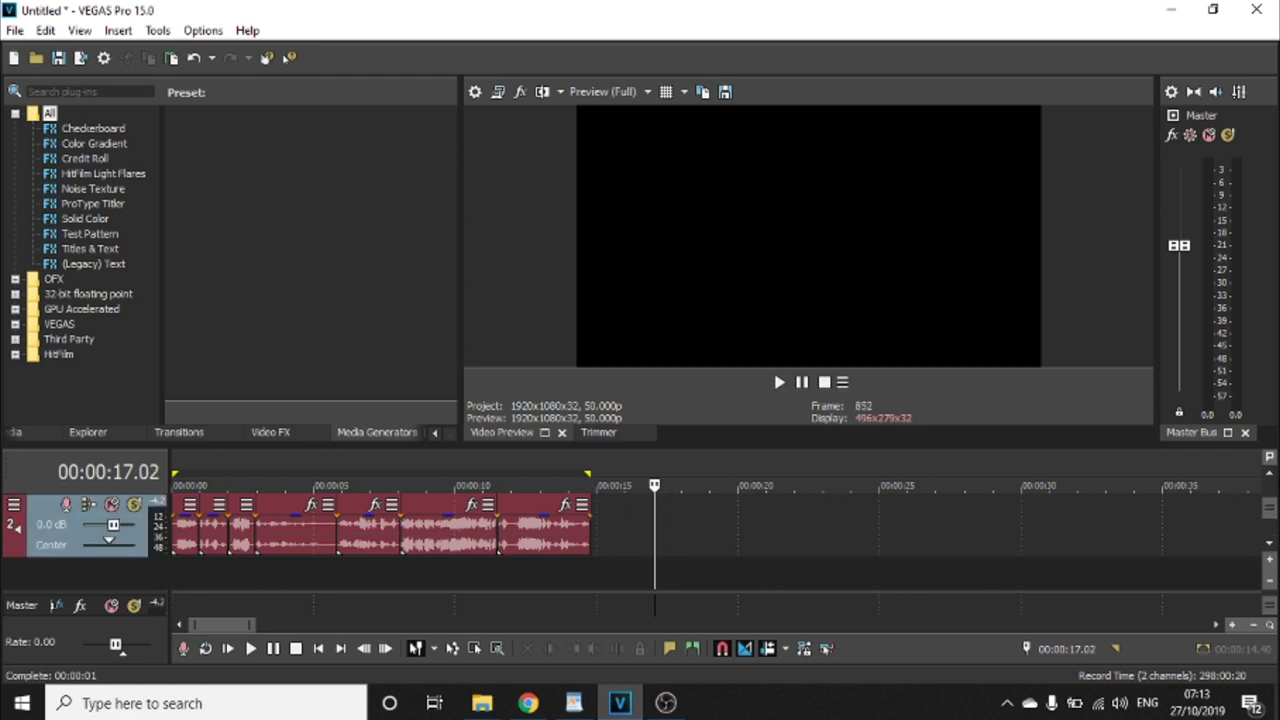
pyautogui.click(1270, 474)
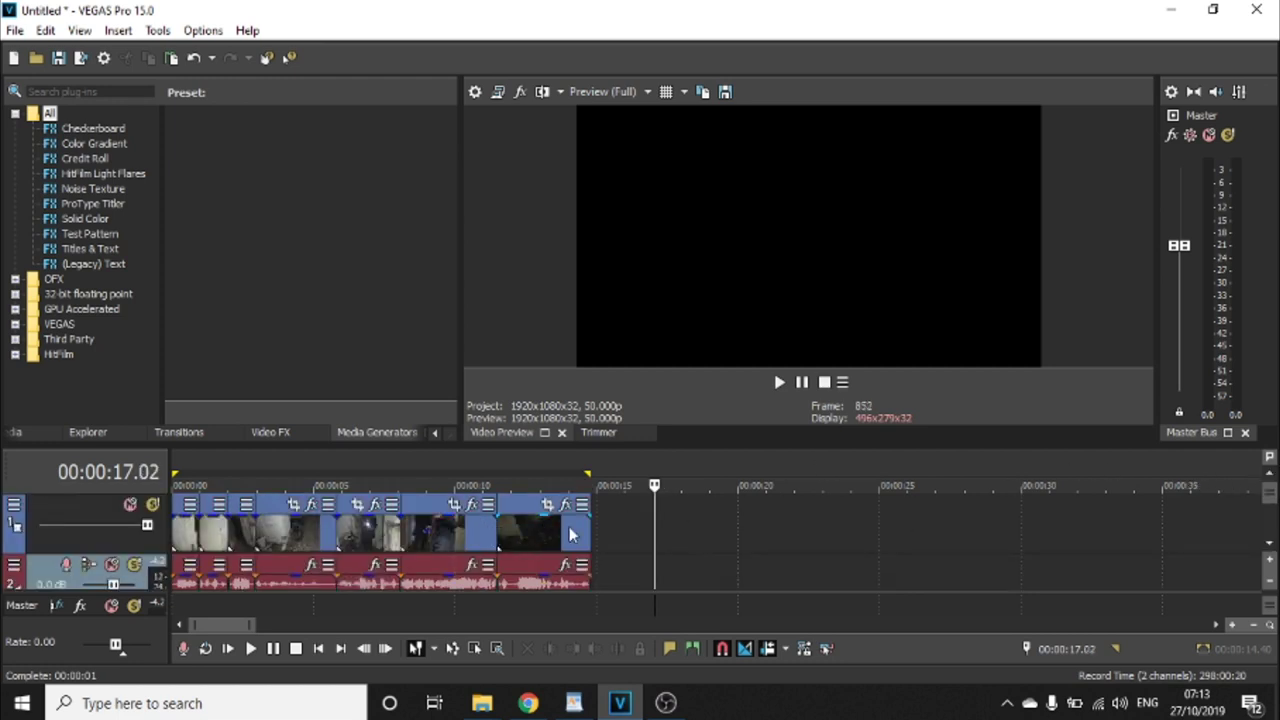
pyautogui.click(638, 540)
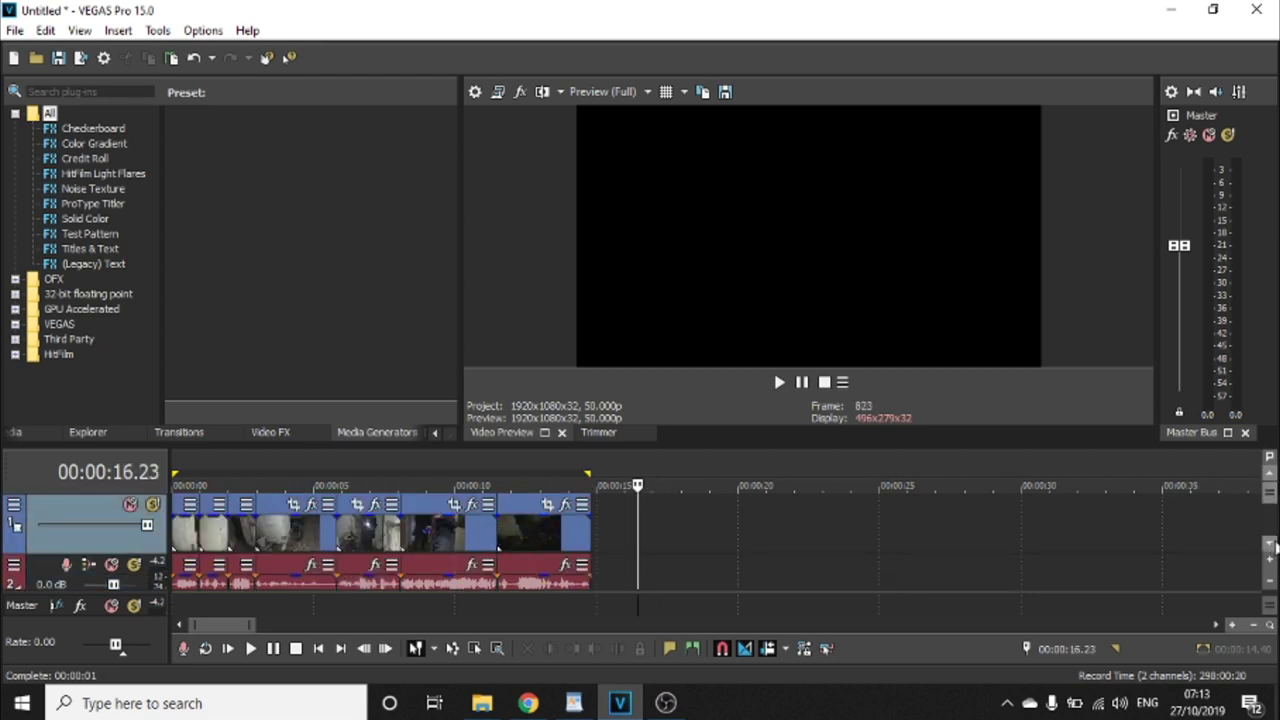
pyautogui.click(1272, 544)
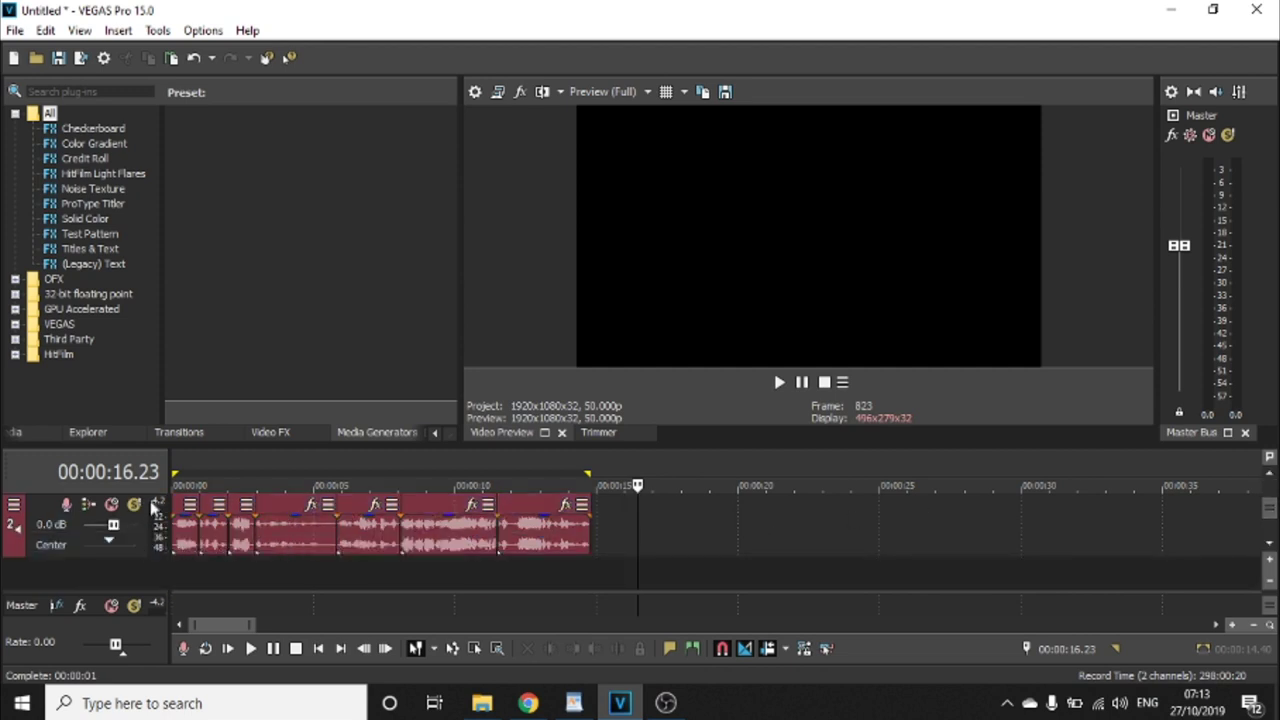
pyautogui.click(145, 543)
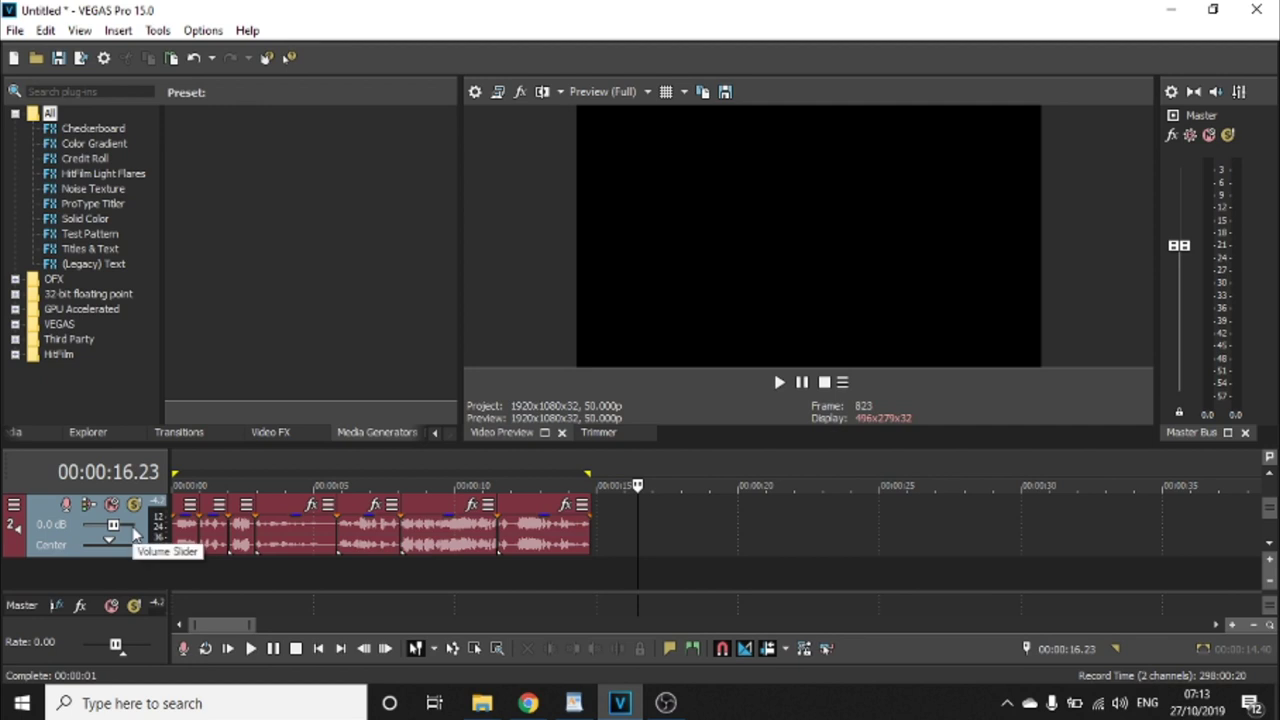
pyautogui.rightClick(137, 534)
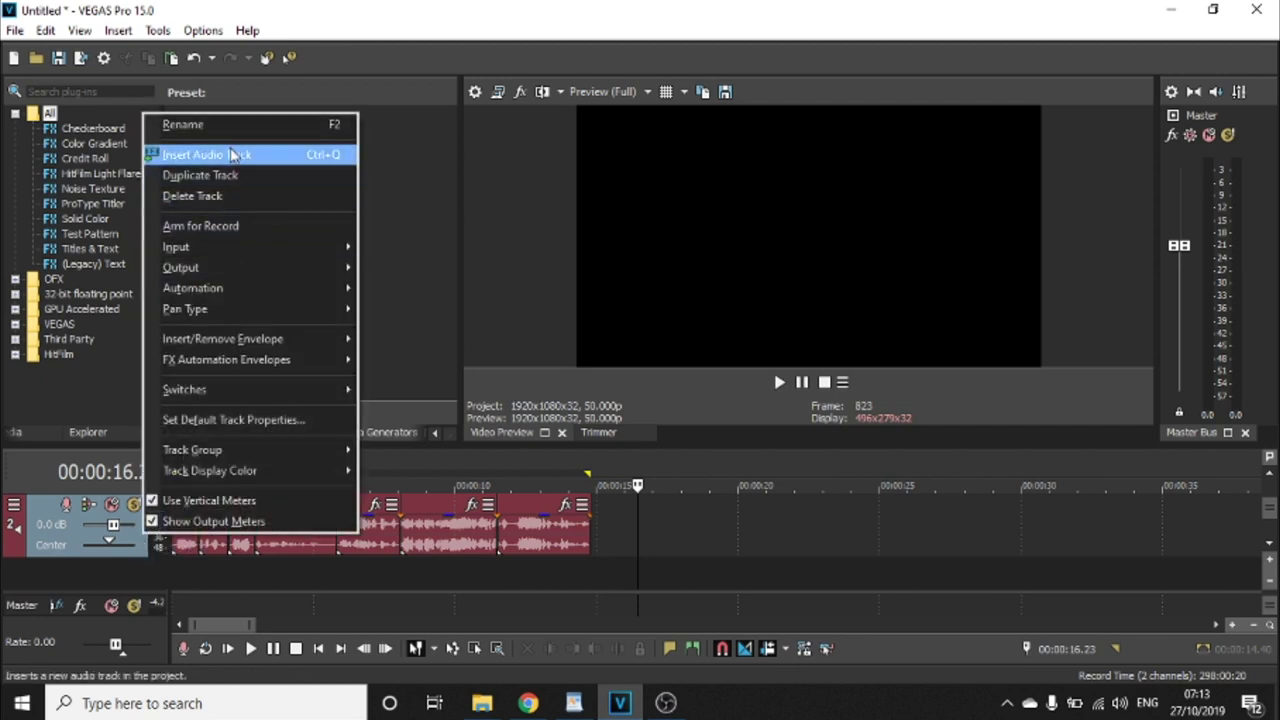
pyautogui.click(230, 195)
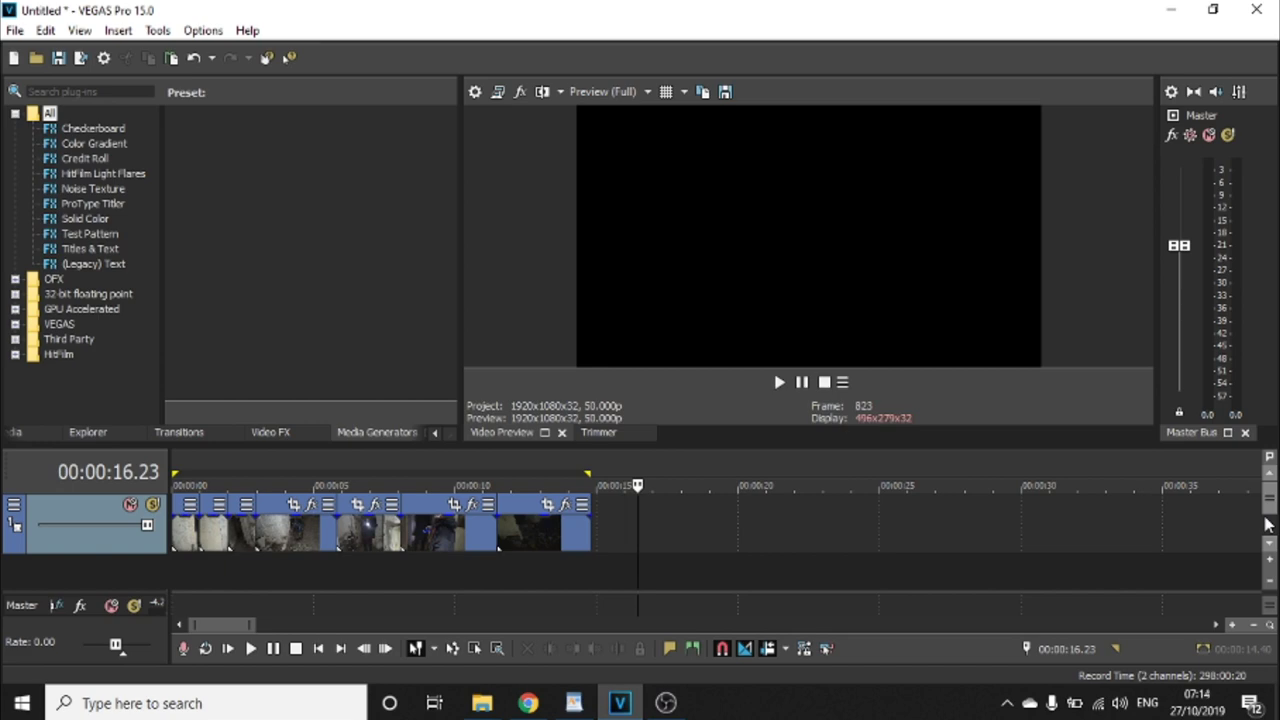
# Drag the pub audio tester file from the desktop onto the timeline at 0 s.
pyautogui.click(1173, 10)
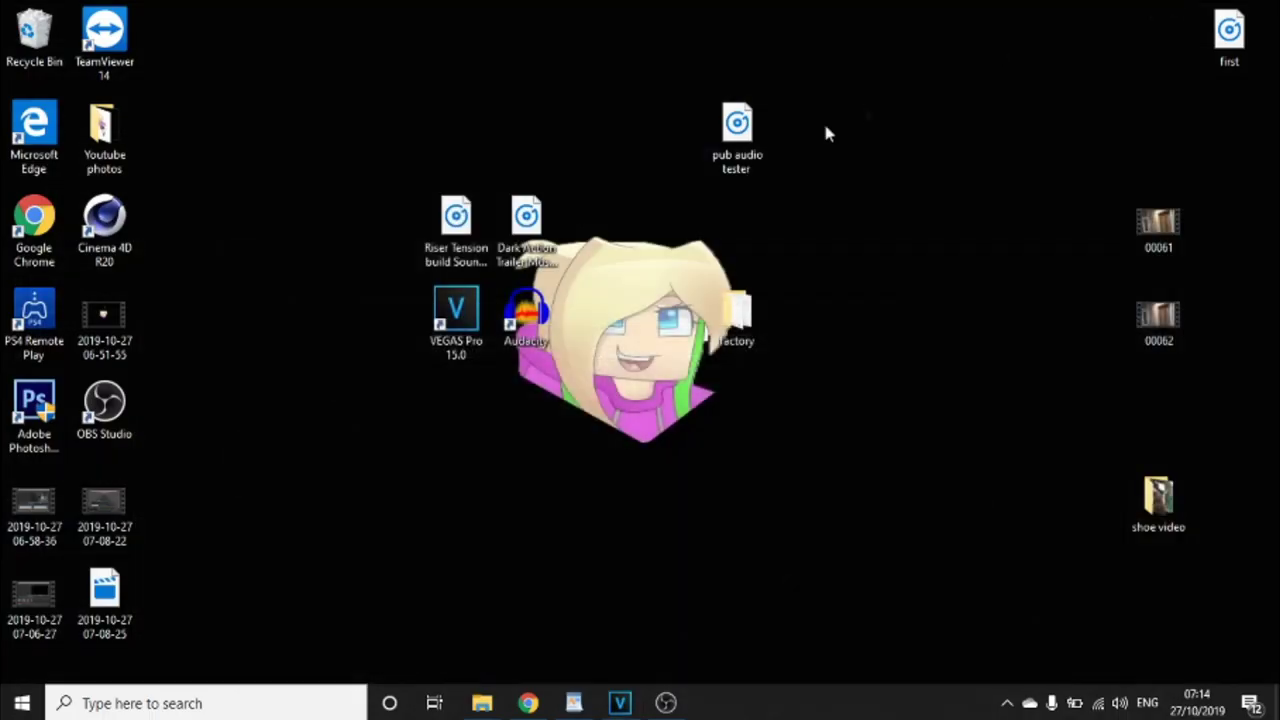
pyautogui.moveTo(742, 120); pyautogui.dragTo(397, 613)
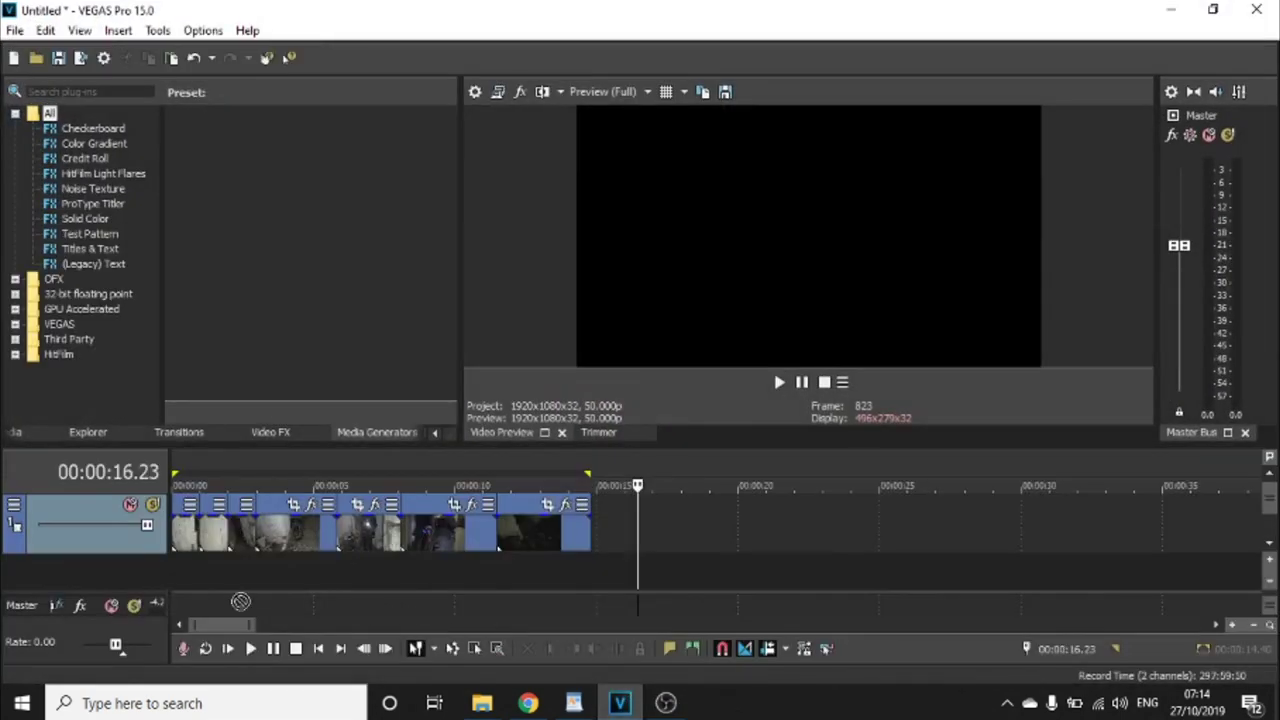
pyautogui.moveTo(240, 601); pyautogui.dragTo(177, 580)
pyautogui.click(182, 541)
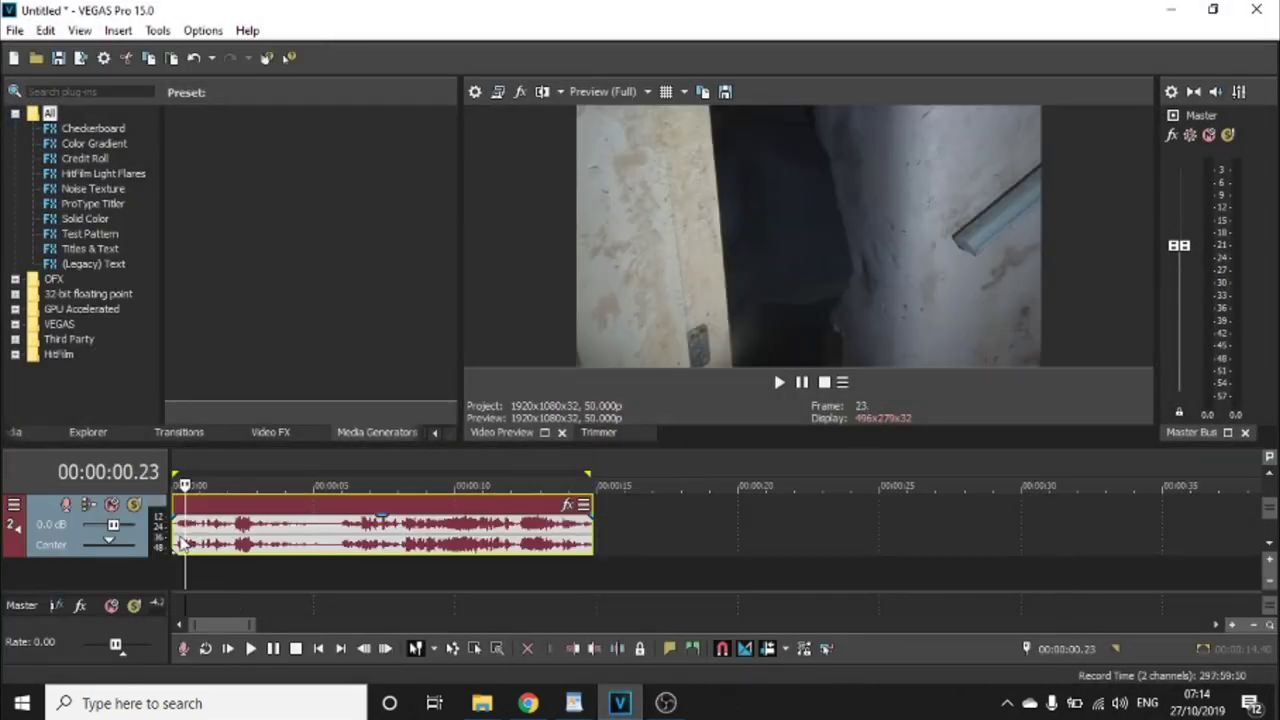
# Play the trailer with the new audio and check its ending around 10–11 seconds.
pyautogui.click(179, 542)
pyautogui.click(1272, 480)
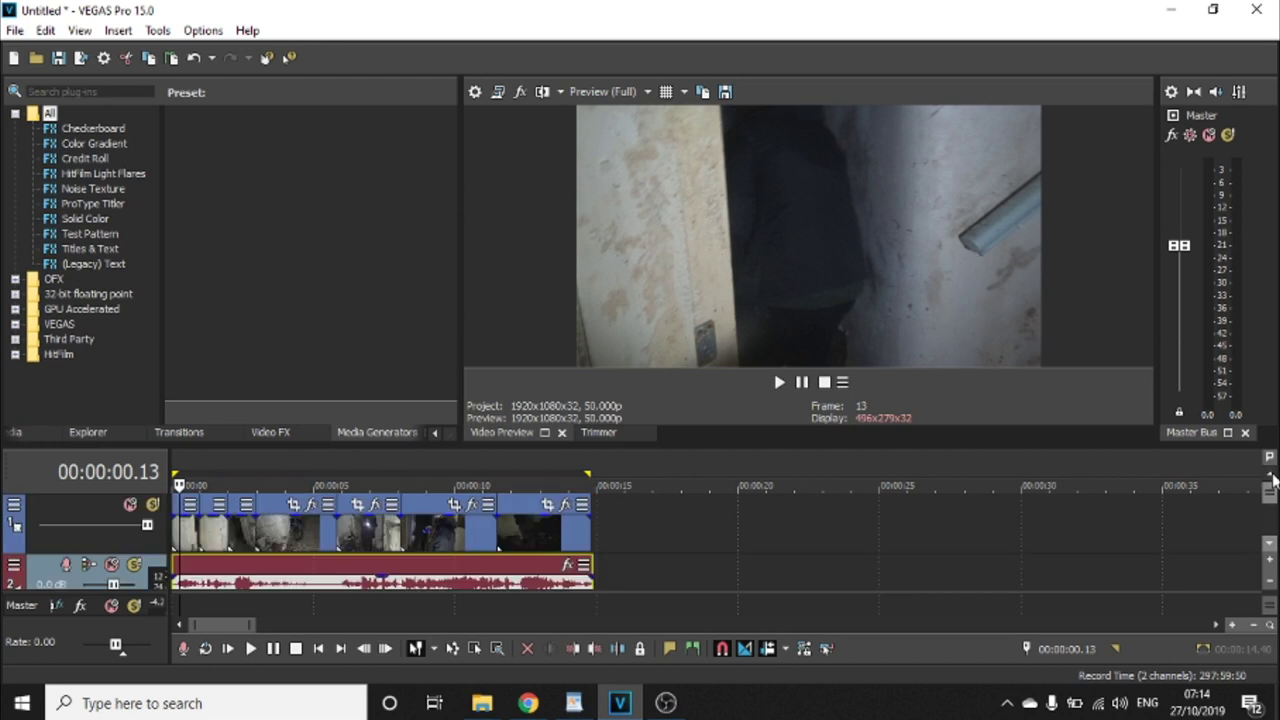
pyautogui.click(176, 569)
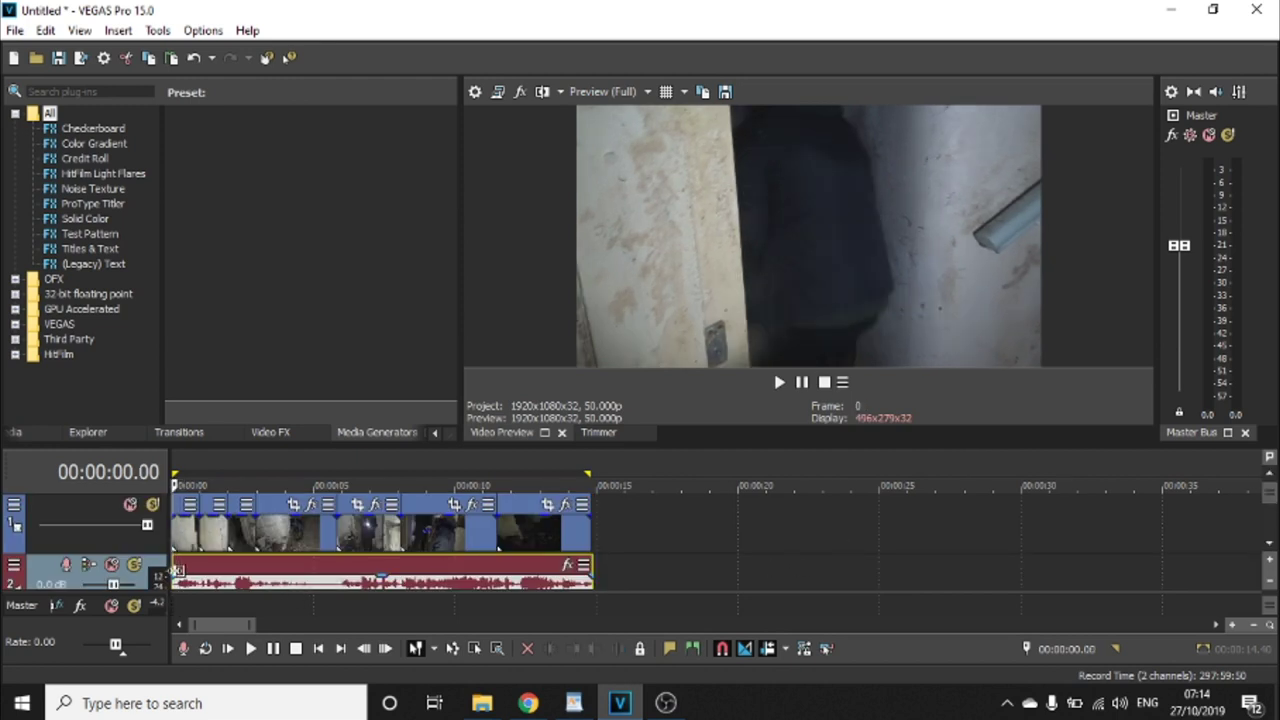
pyautogui.press('space')
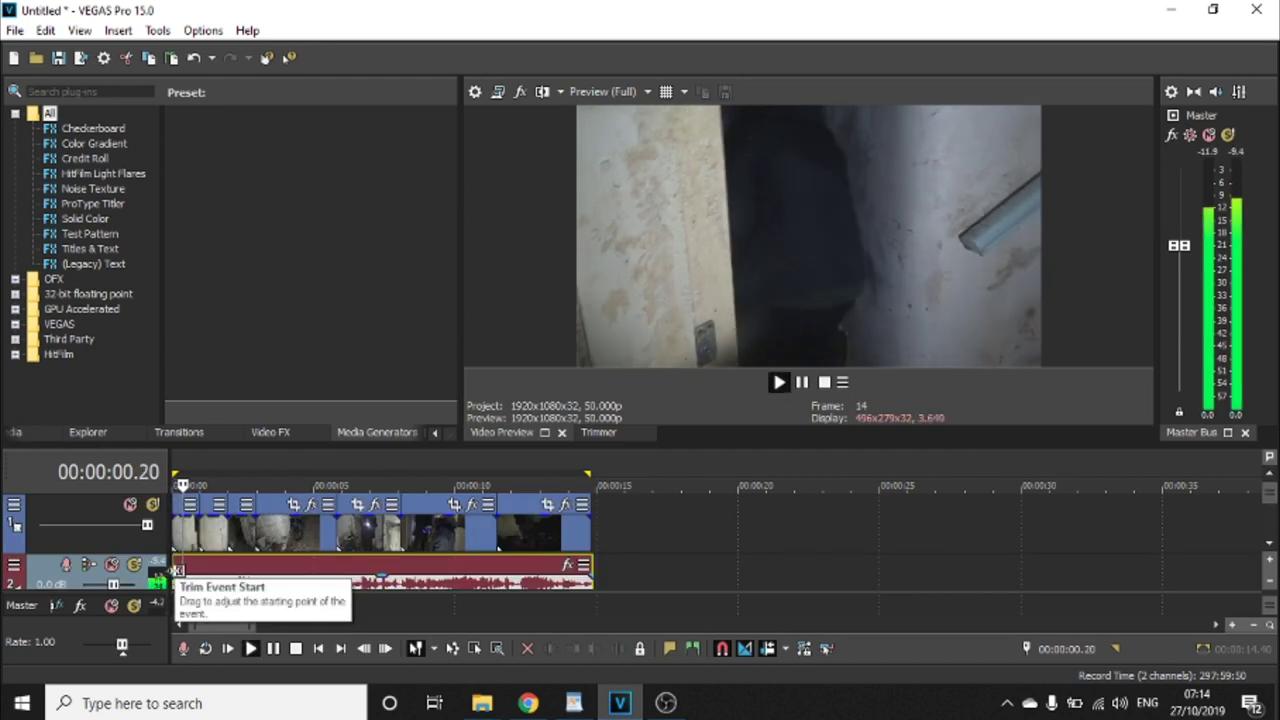
pyautogui.press('space')
pyautogui.click(497, 572)
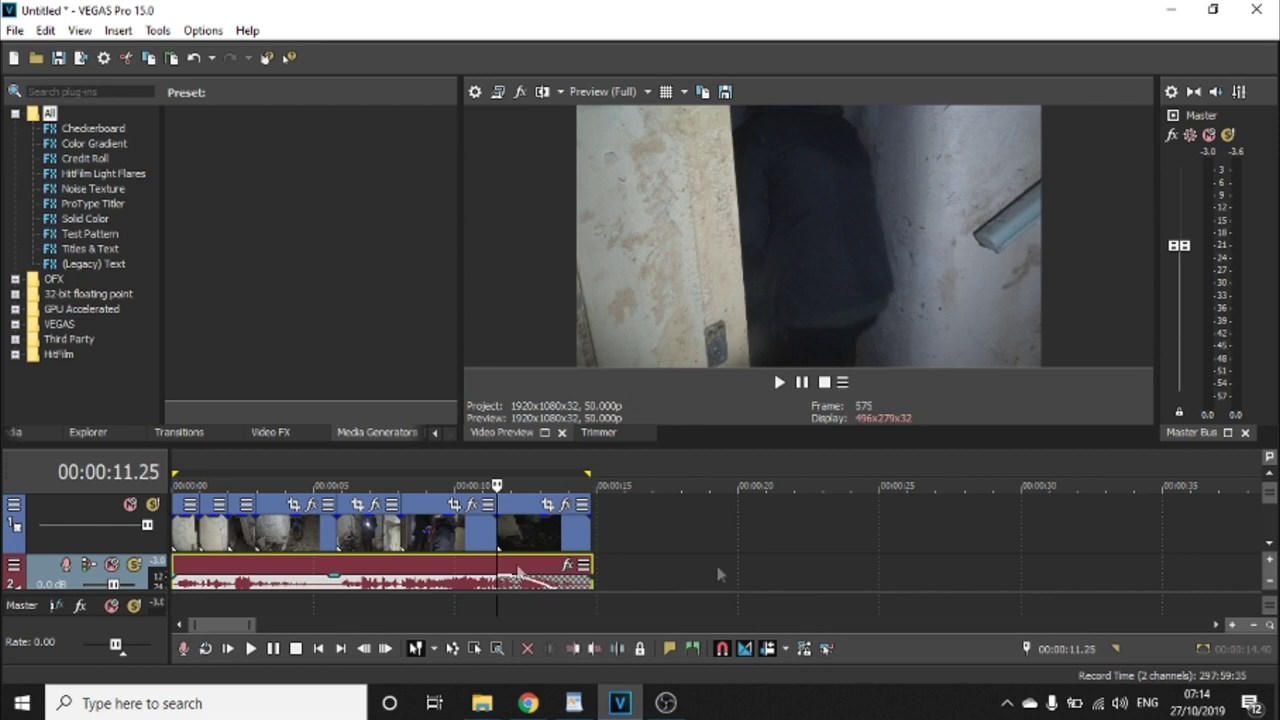
pyautogui.scroll(-1, 1245, 523)
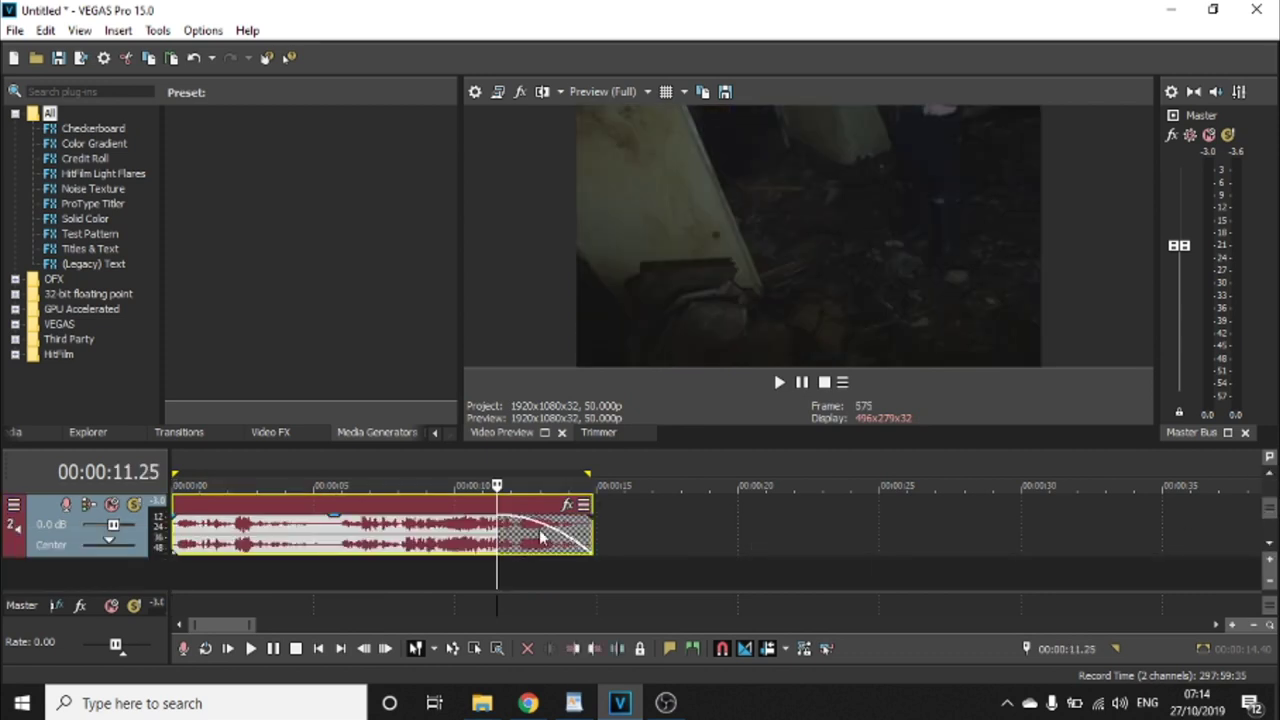
pyautogui.click(461, 572)
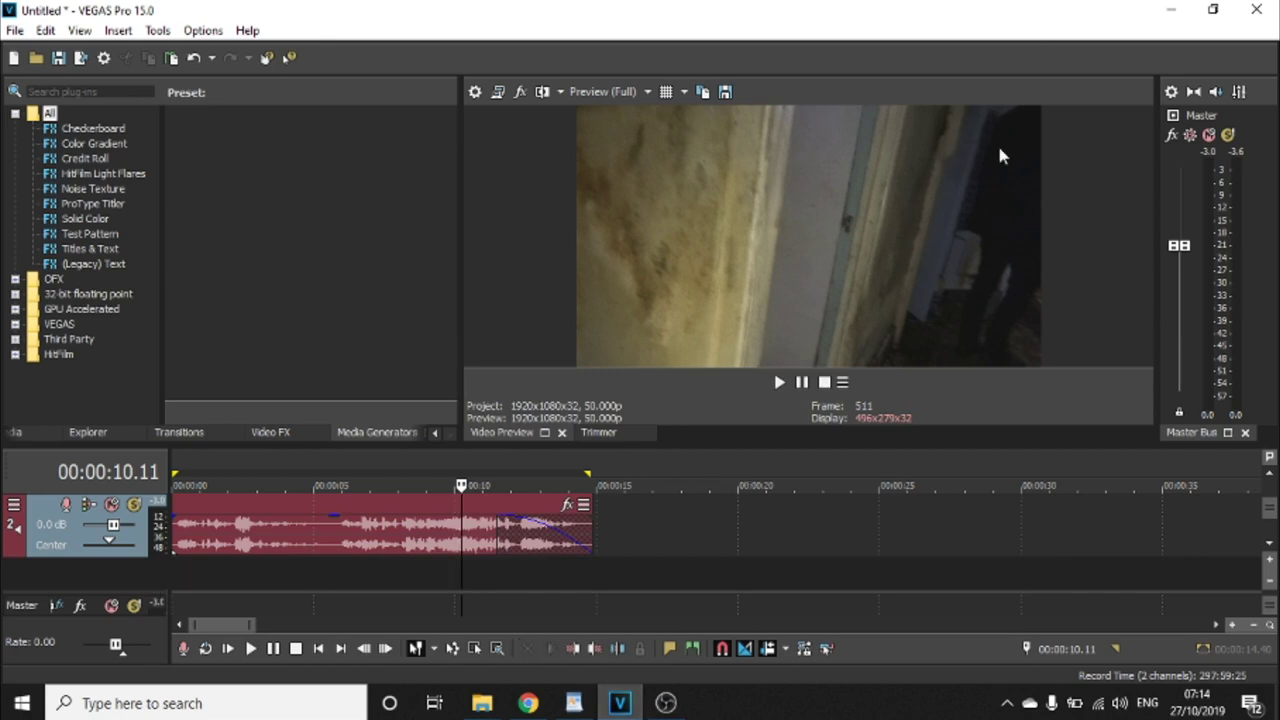
# Drag the Riser Tension sound effect from the desktop onto a new VEGAS track.
pyautogui.click(1171, 10)
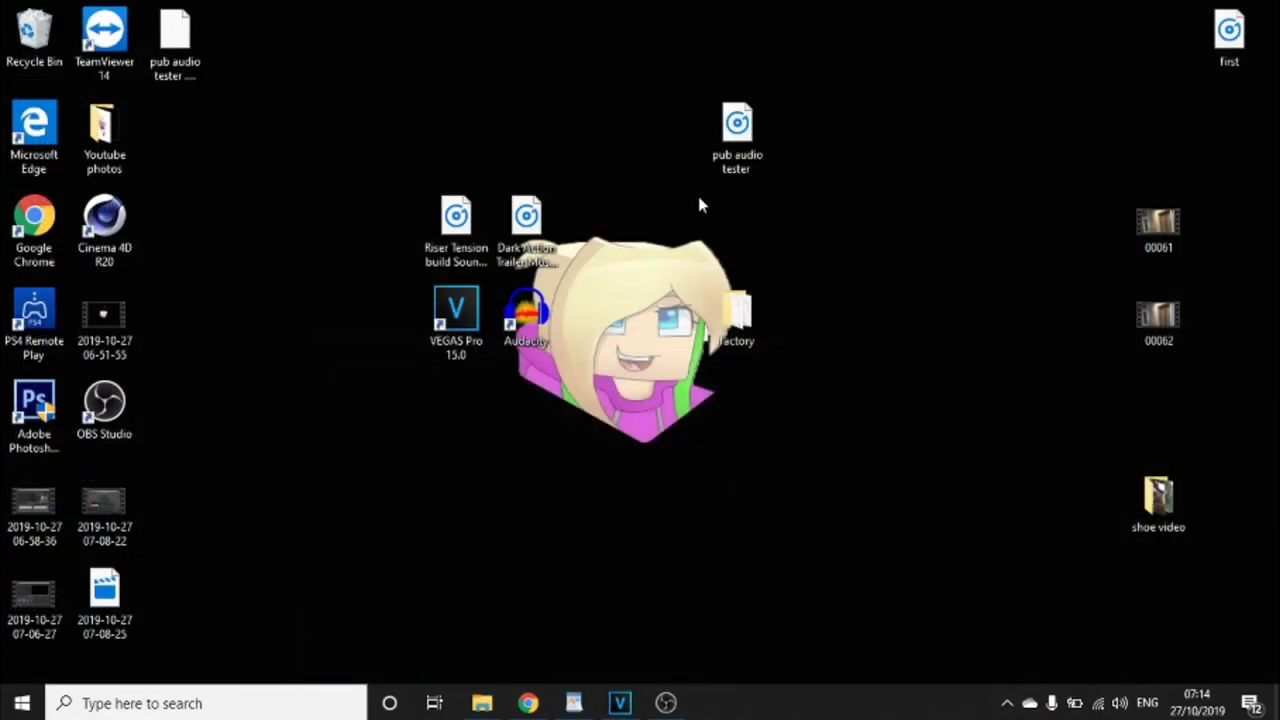
pyautogui.moveTo(527, 214); pyautogui.dragTo(535, 115)
pyautogui.click(456, 215)
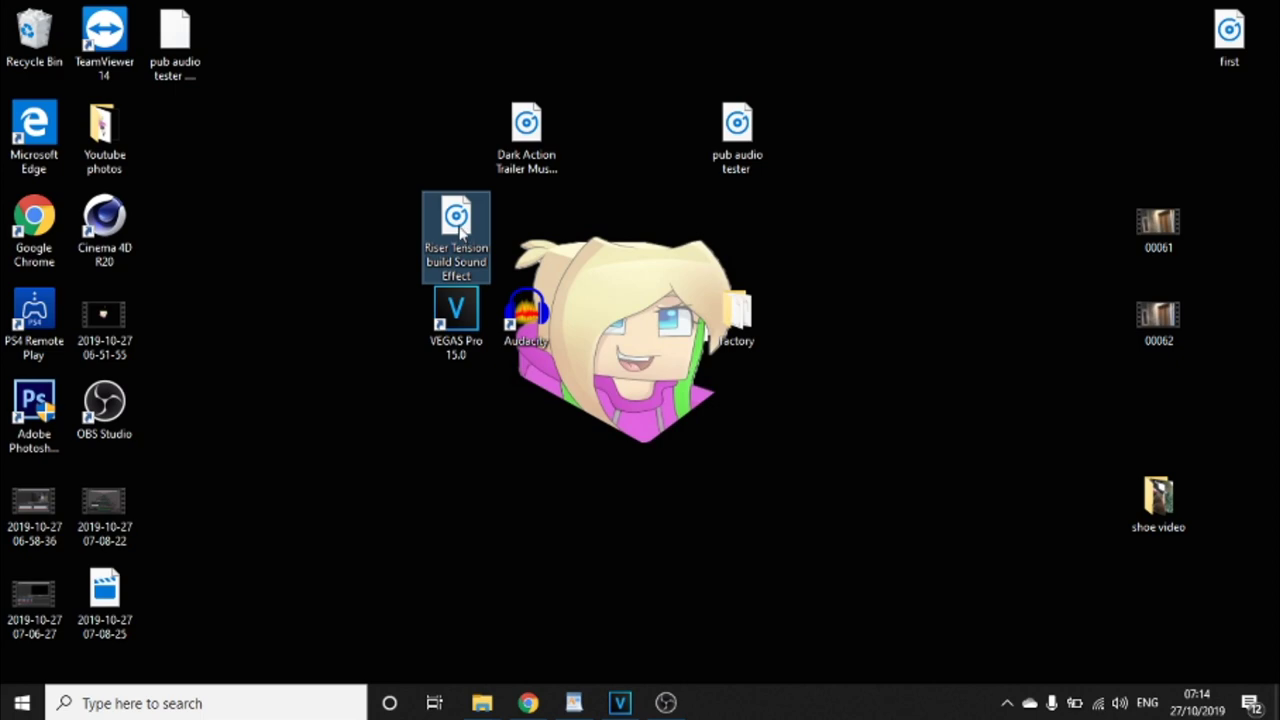
pyautogui.moveTo(459, 228); pyautogui.dragTo(183, 571)
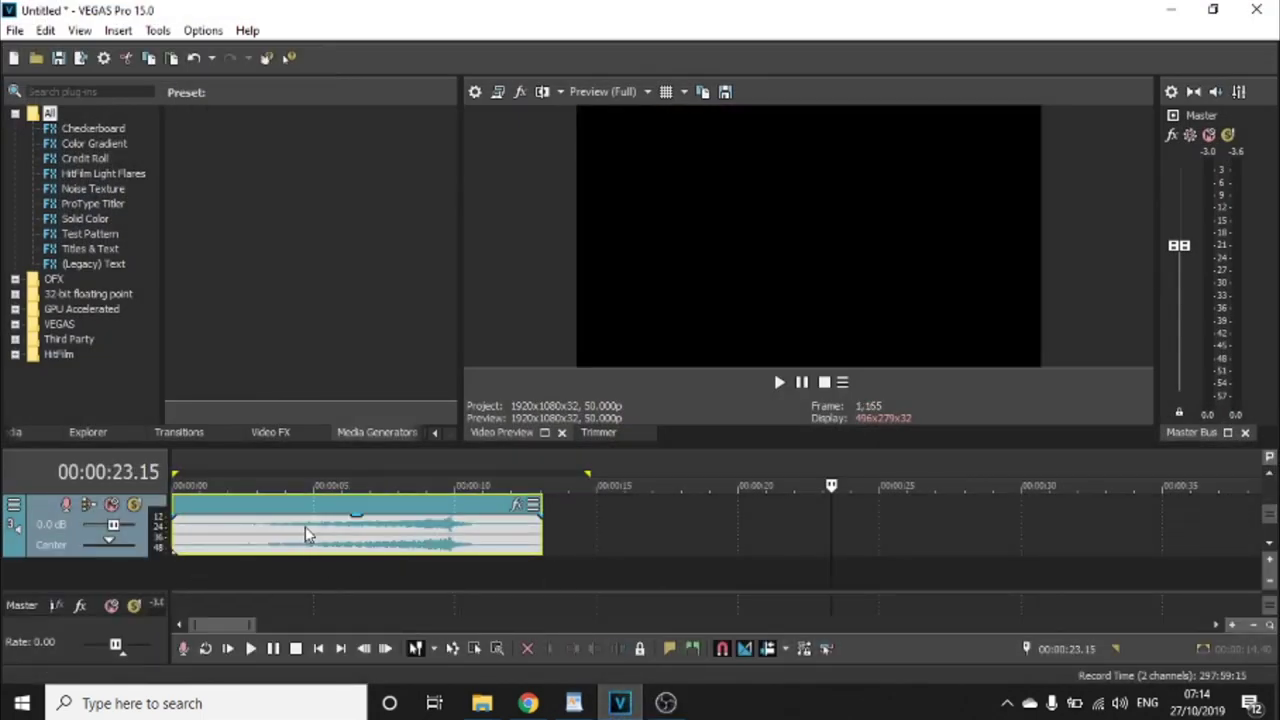
# Lower the Riser Tension event's gain line while playing it back.
pyautogui.click(306, 535)
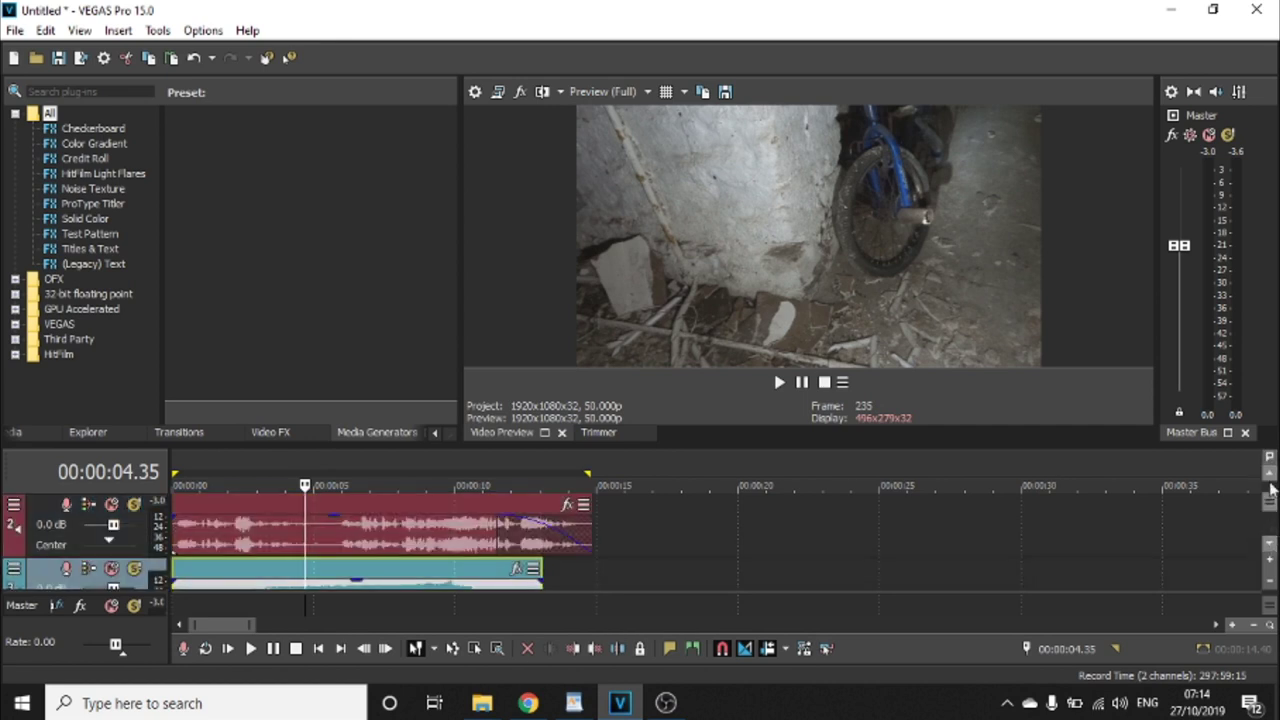
pyautogui.moveTo(1271, 487); pyautogui.dragTo(1271, 480)
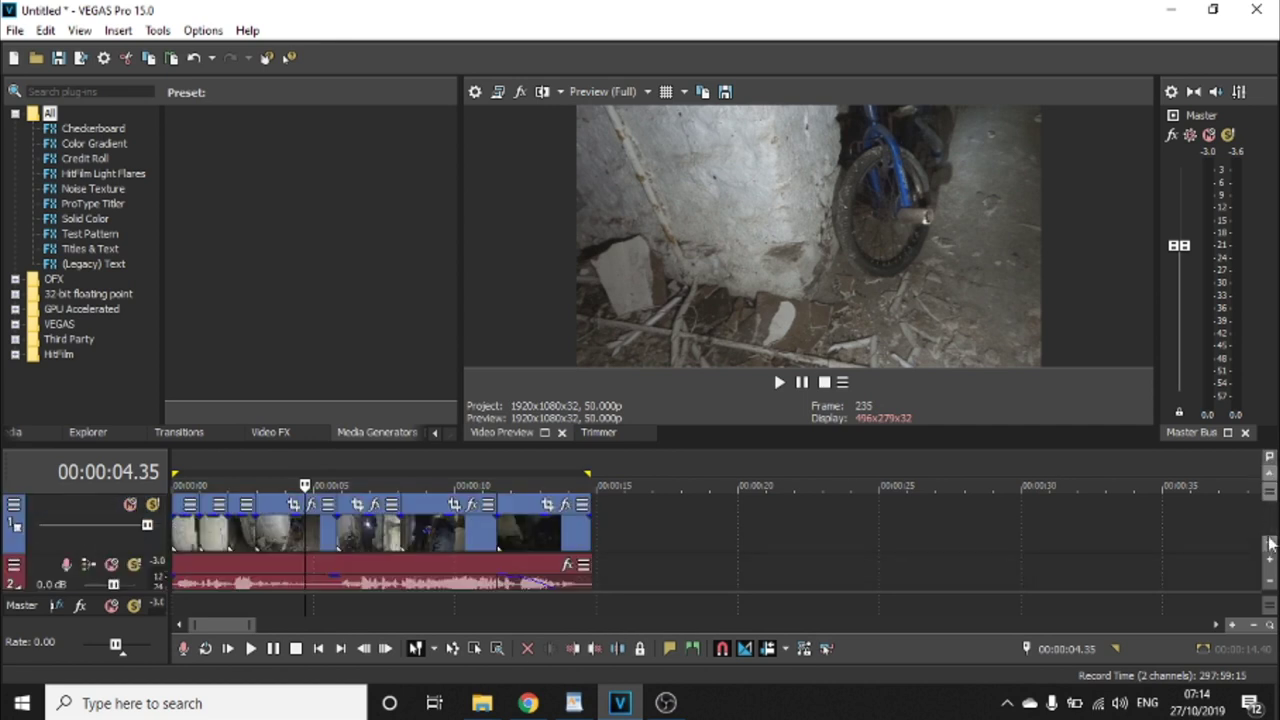
pyautogui.scroll(-2, 1272, 543)
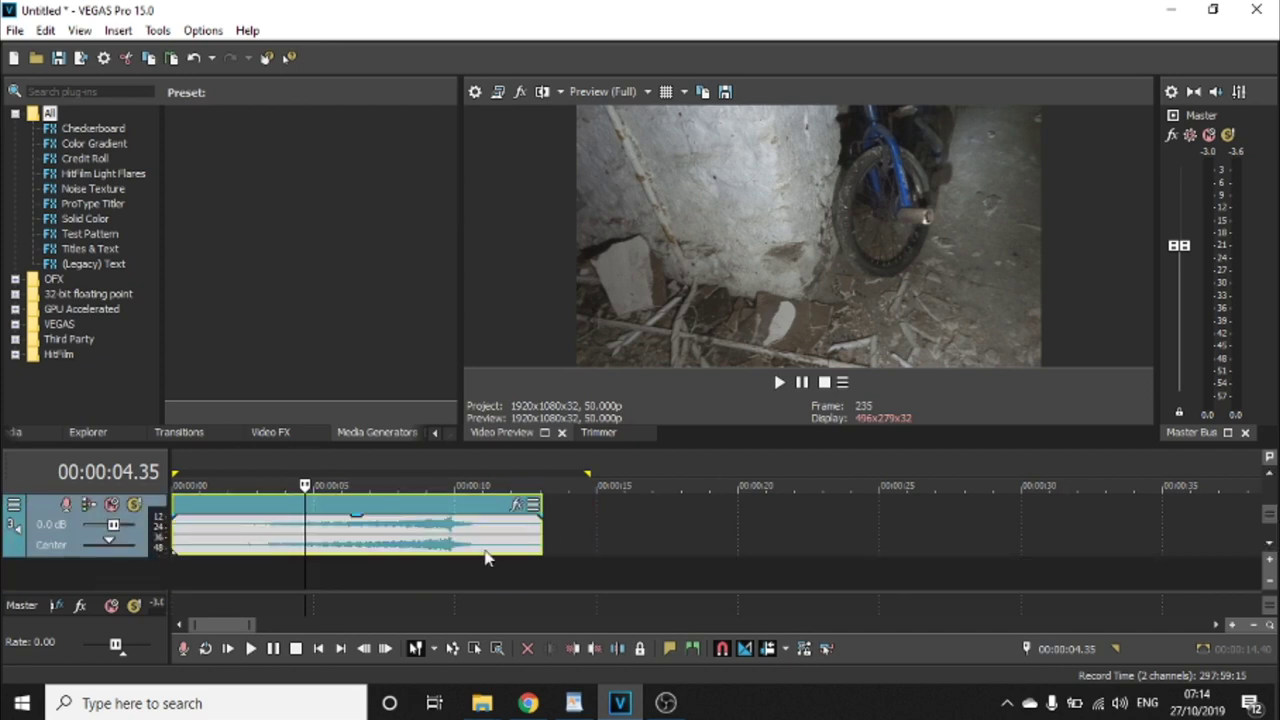
pyautogui.click(483, 545)
pyautogui.click(198, 540)
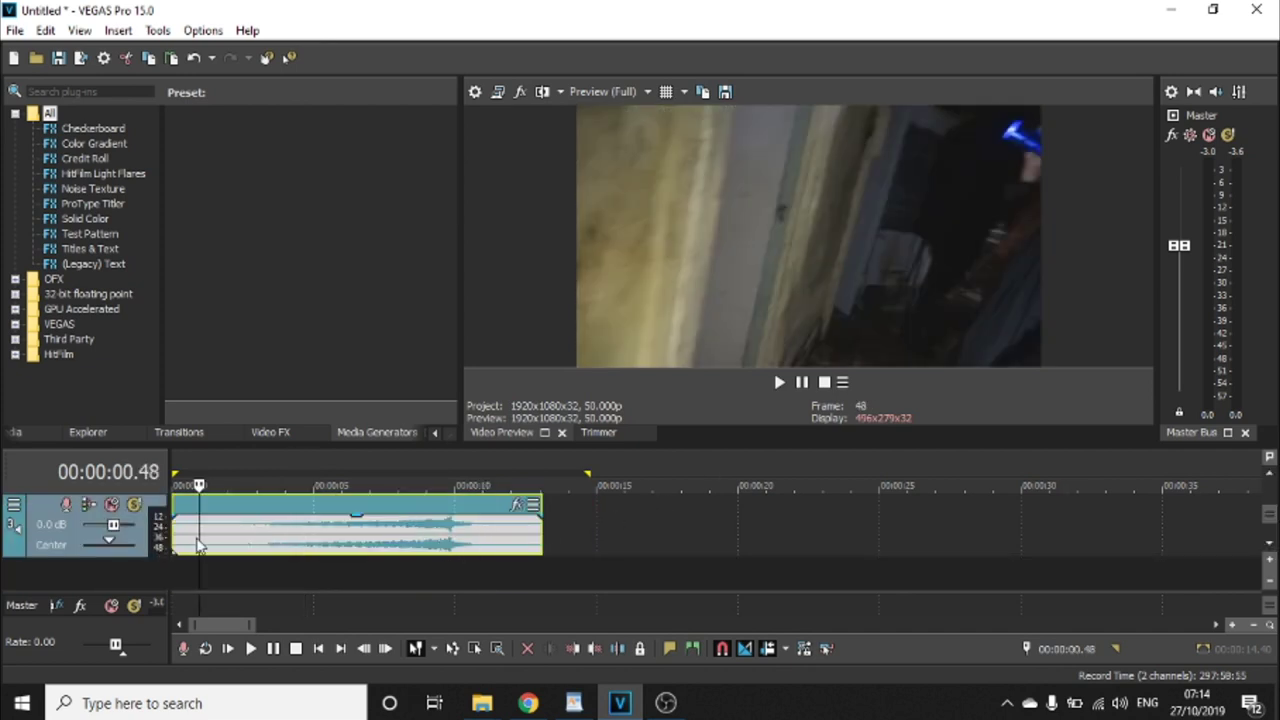
pyautogui.moveTo(301, 525); pyautogui.dragTo(301, 544)
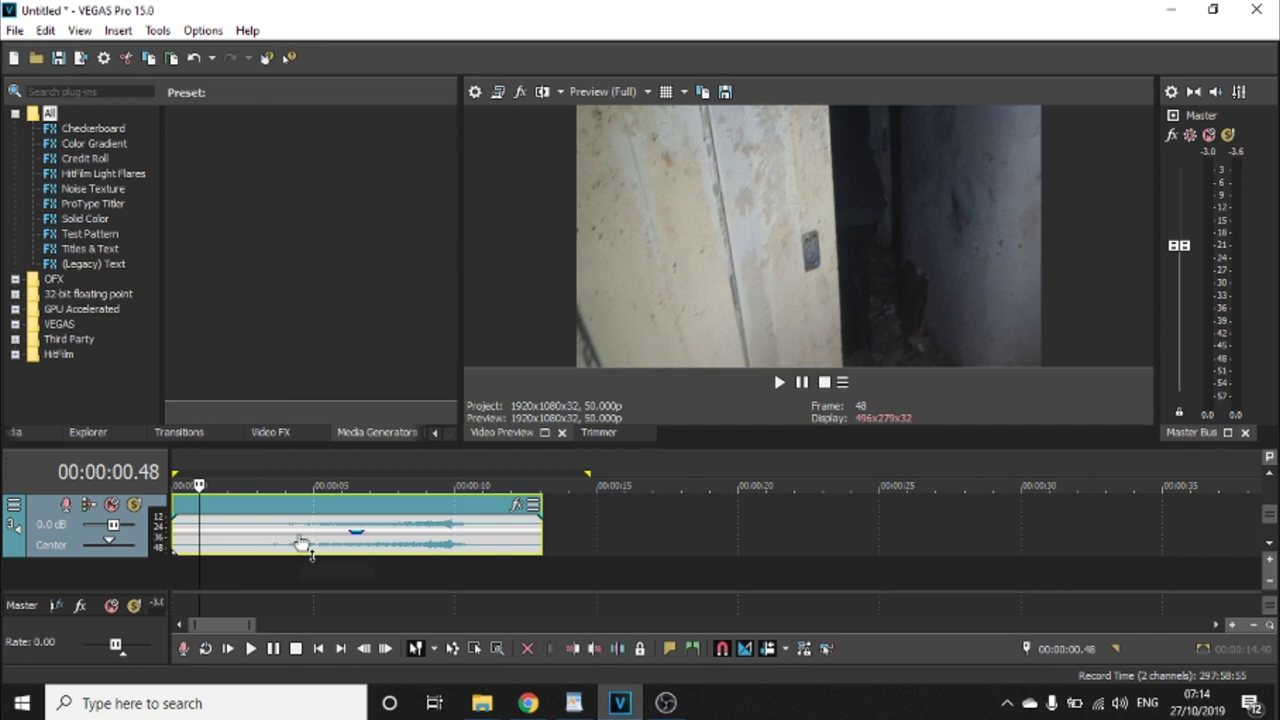
pyautogui.press('space')
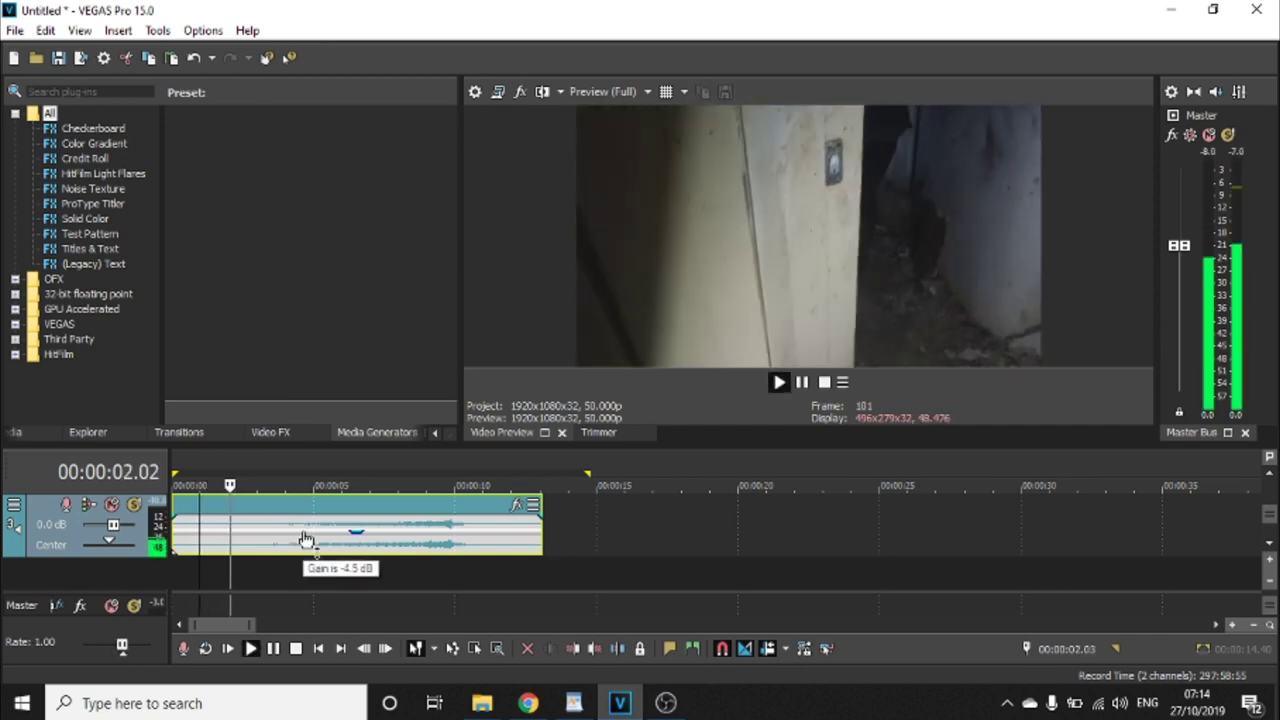
pyautogui.moveTo(306, 540); pyautogui.dragTo(306, 543)
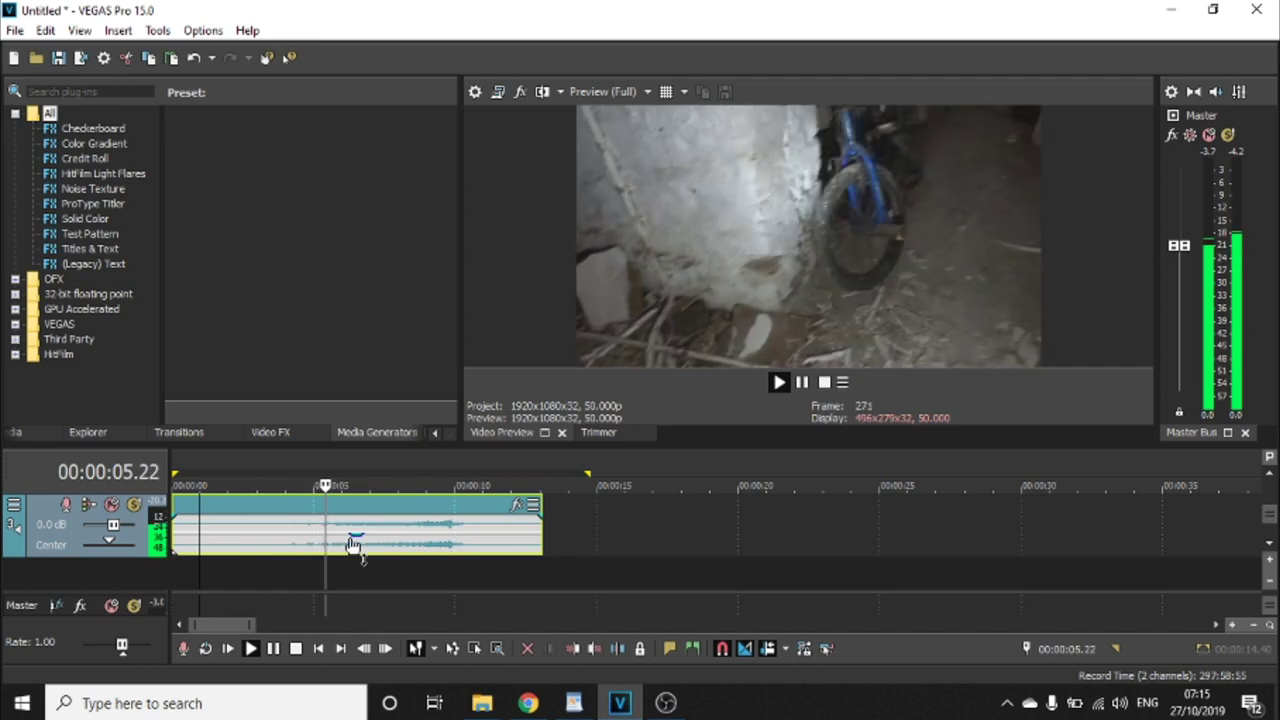
pyautogui.moveTo(352, 543); pyautogui.dragTo(371, 531)
pyautogui.press('space')
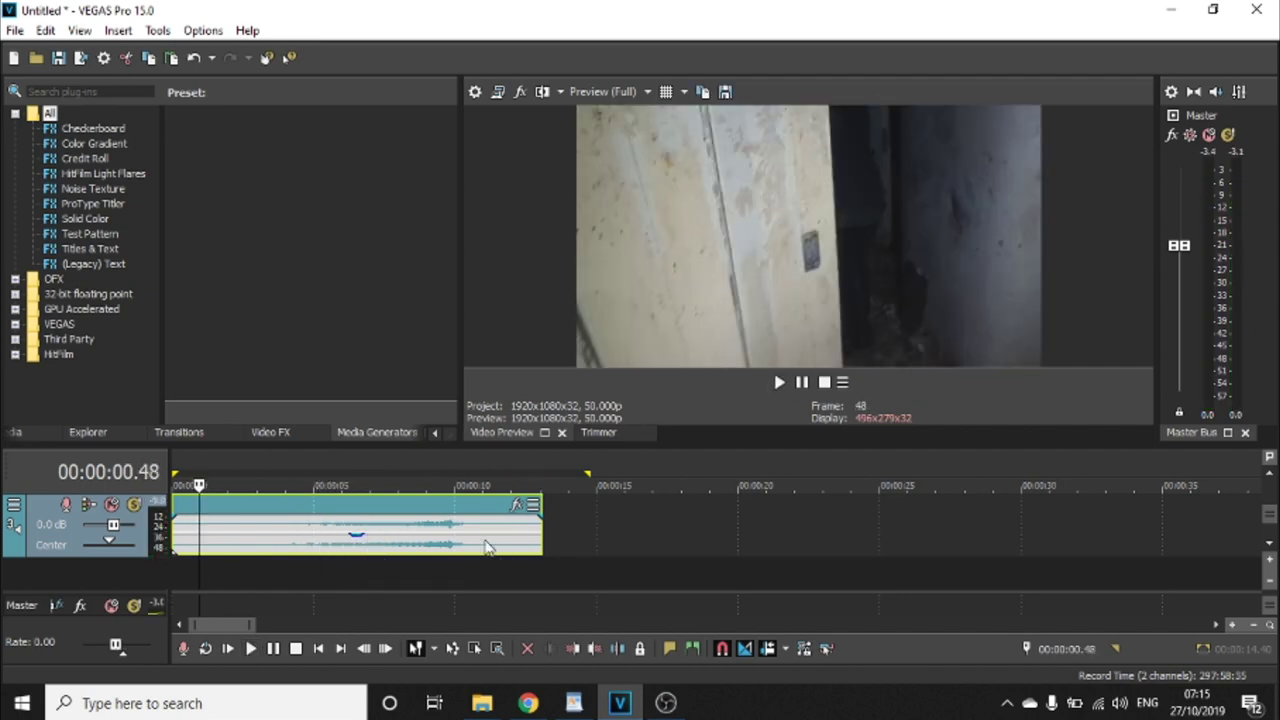
# Shift the Riser Tension event slightly later and check it around 9.5–10 seconds.
pyautogui.moveTo(430, 531); pyautogui.dragTo(472, 534)
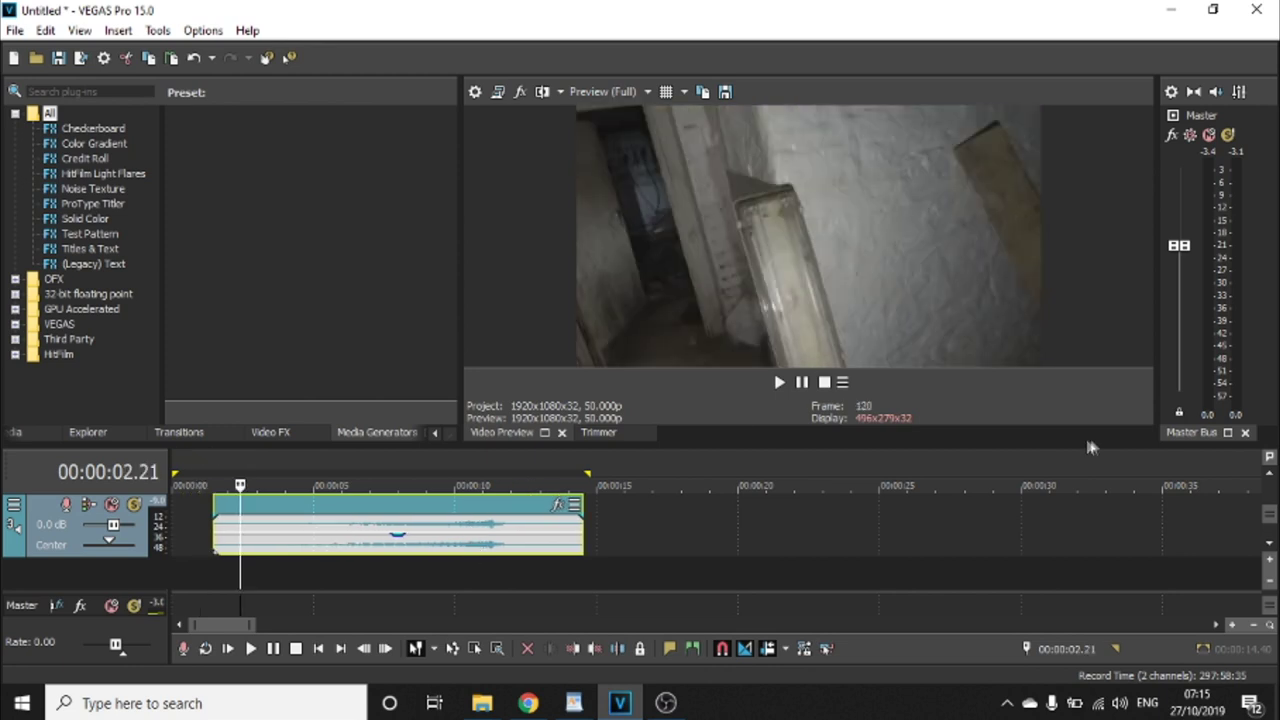
pyautogui.click(1270, 482)
pyautogui.moveTo(494, 578); pyautogui.dragTo(503, 578)
pyautogui.click(476, 578)
pyautogui.click(454, 578)
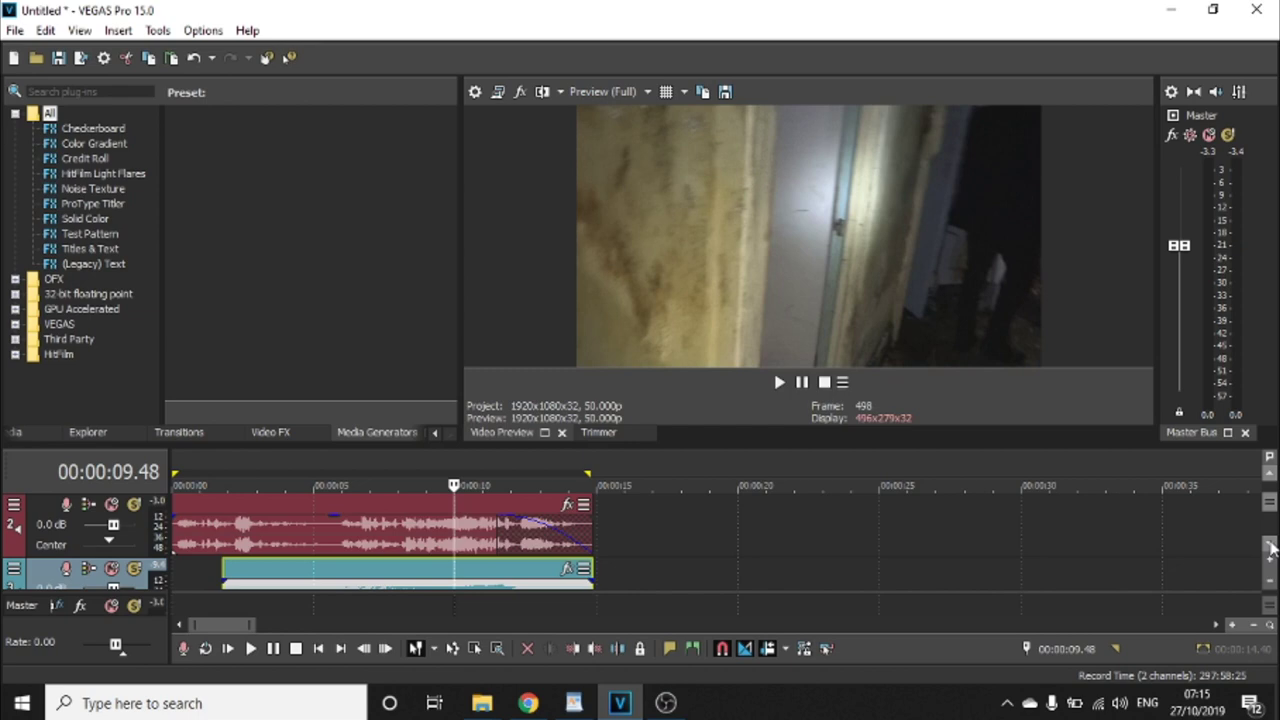
pyautogui.click(1271, 543)
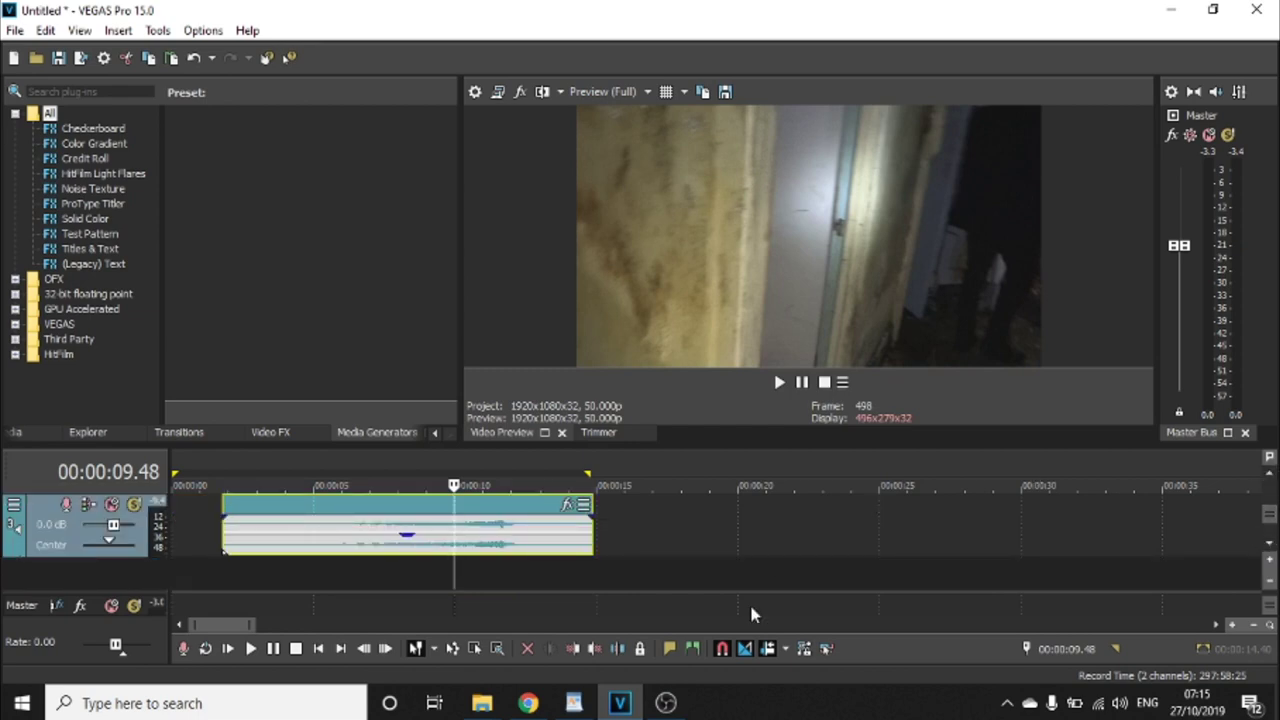
# Dismiss the taskbar pop-ups and minimise VEGAS Pro to the desktop.
pyautogui.click(491, 705)
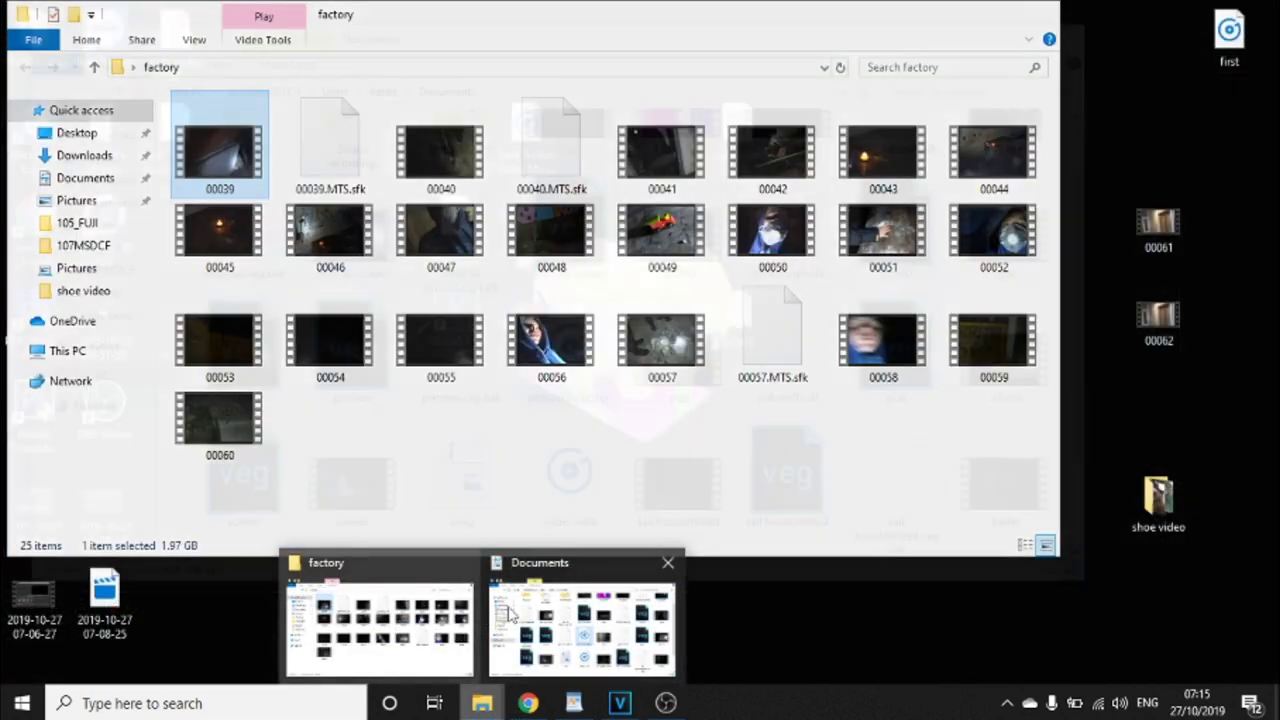
pyautogui.moveTo(508, 655)
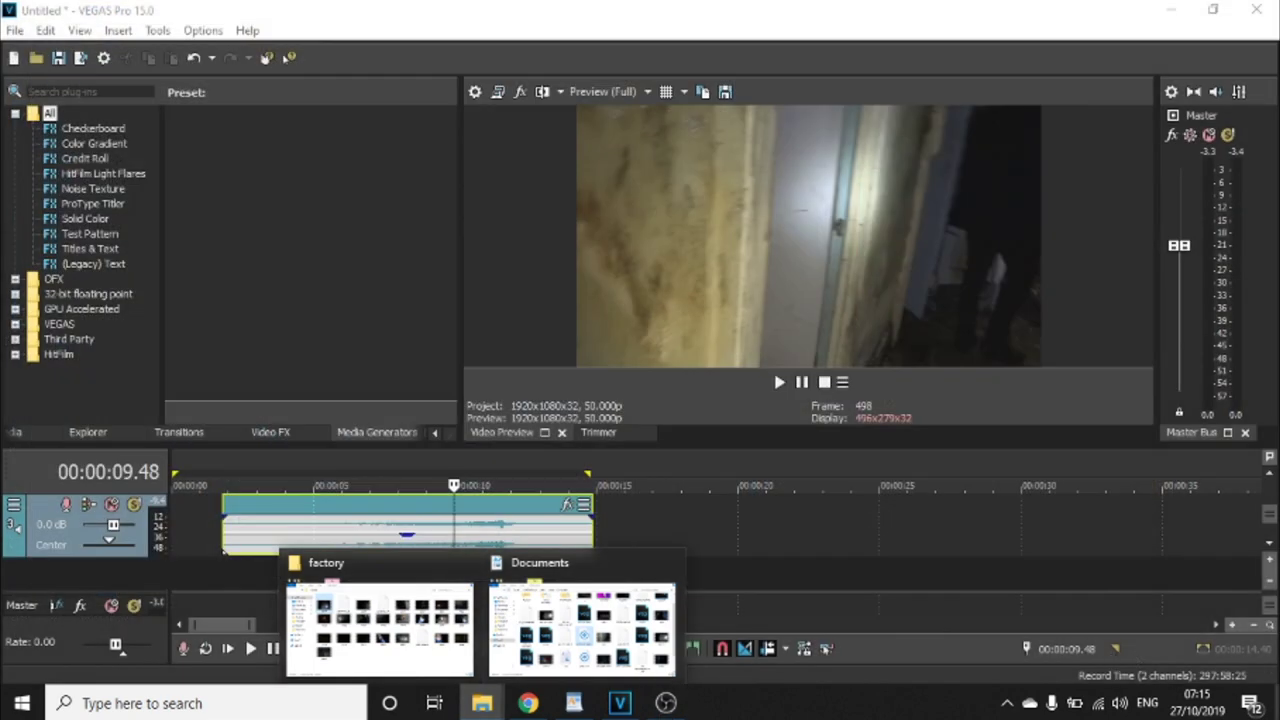
pyautogui.click(1250, 703)
pyautogui.click(831, 6)
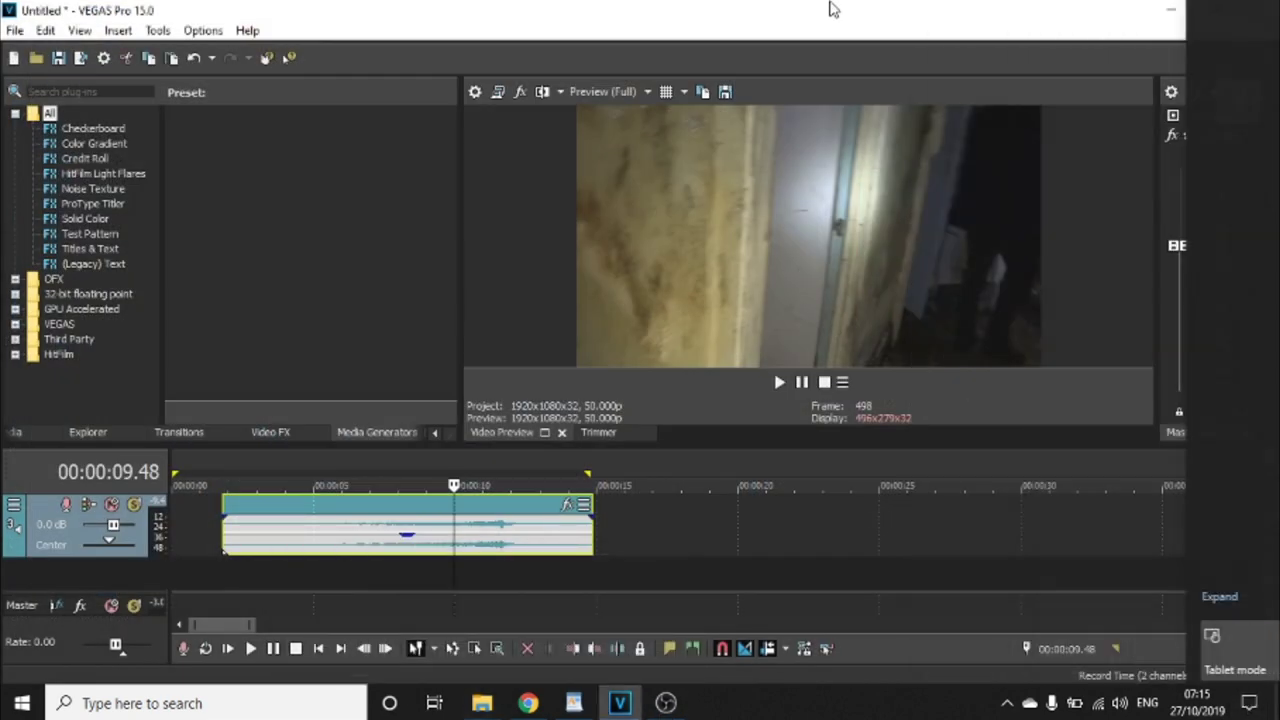
pyautogui.click(1157, 14)
# Drag the Dark Action Trailer Music file into VEGAS and play it from the start.
pyautogui.click(556, 183)
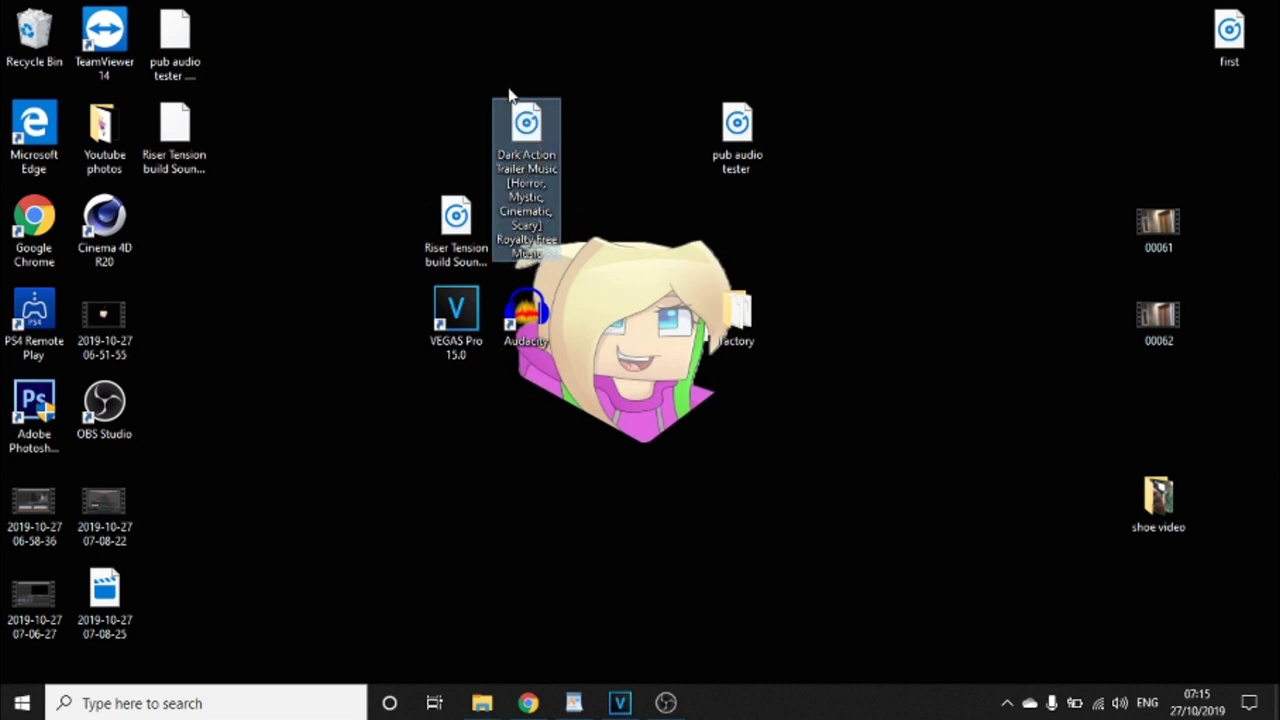
pyautogui.moveTo(527, 160); pyautogui.dragTo(177, 563)
pyautogui.click(183, 530)
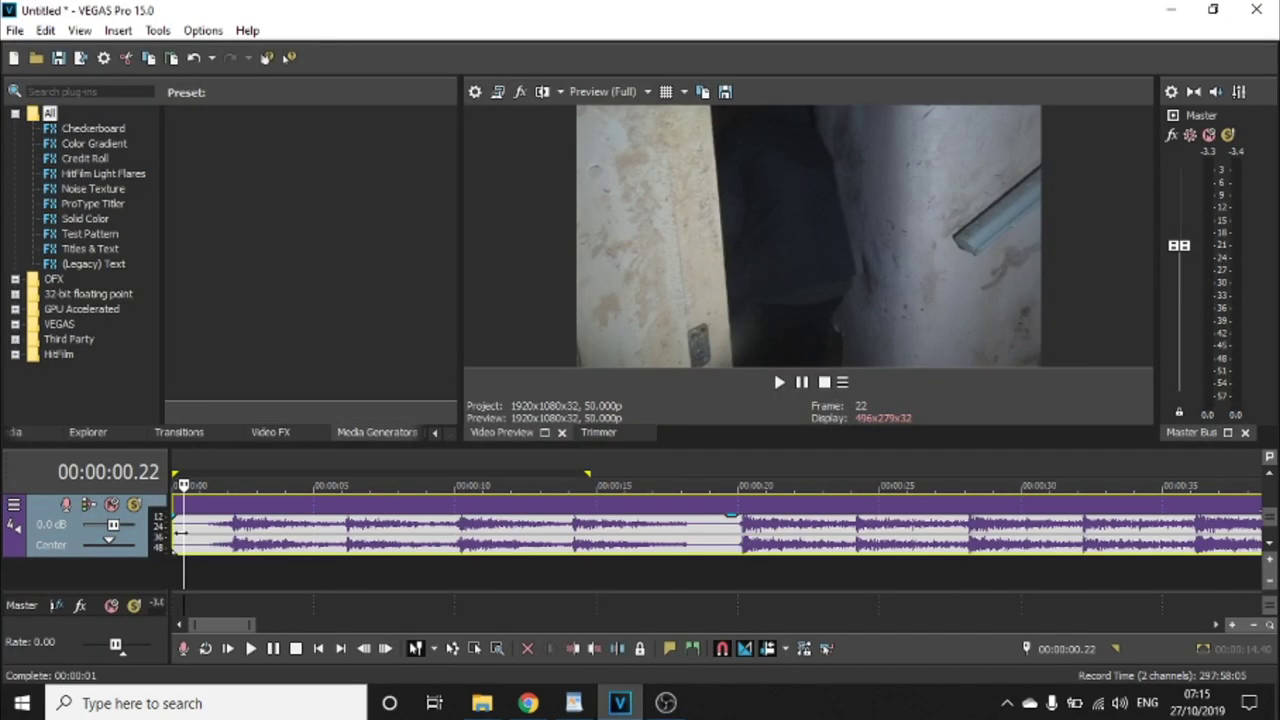
pyautogui.press('space')
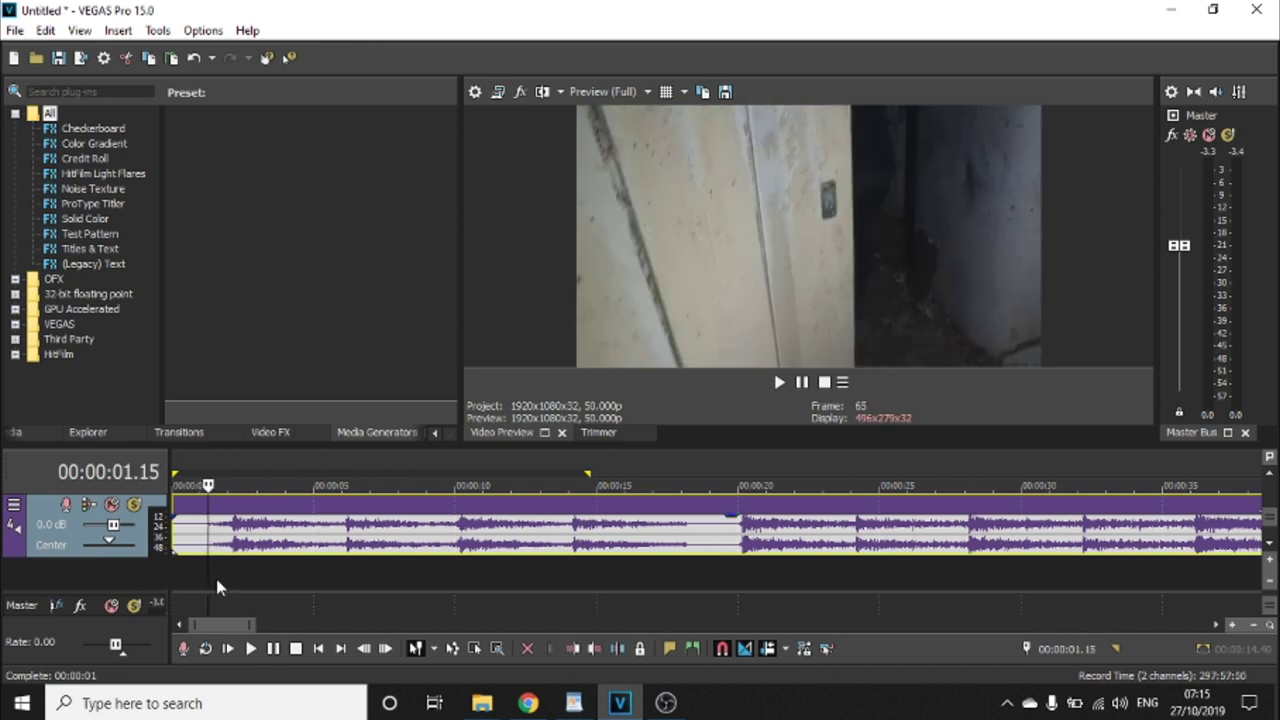
# Split the music near its start with S and delete the short opening piece.
pyautogui.press('s')
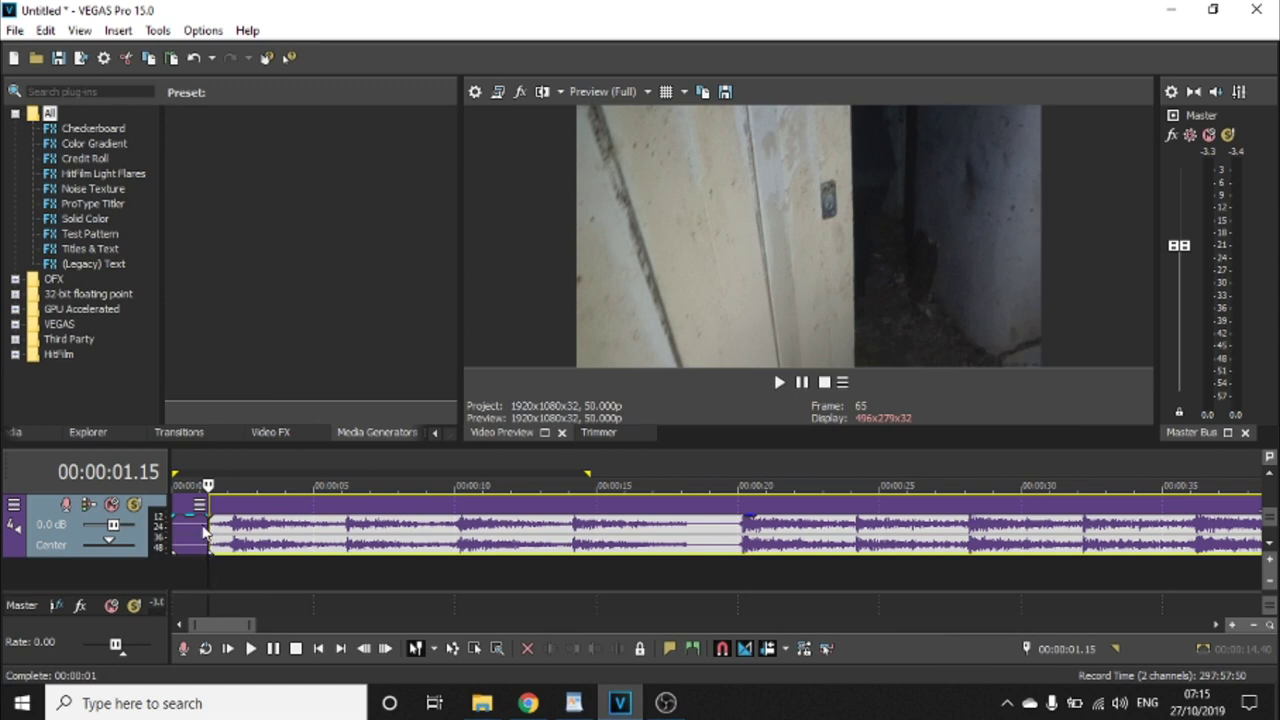
pyautogui.click(201, 533)
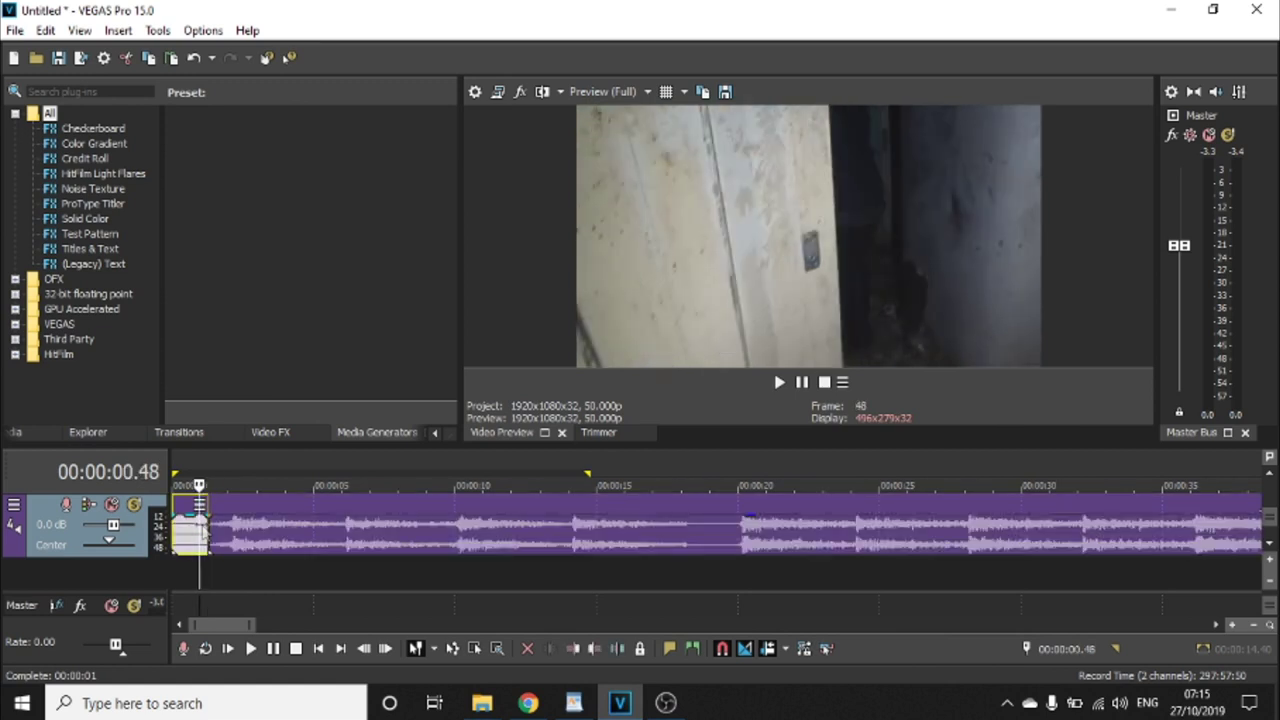
pyautogui.press('Delete')
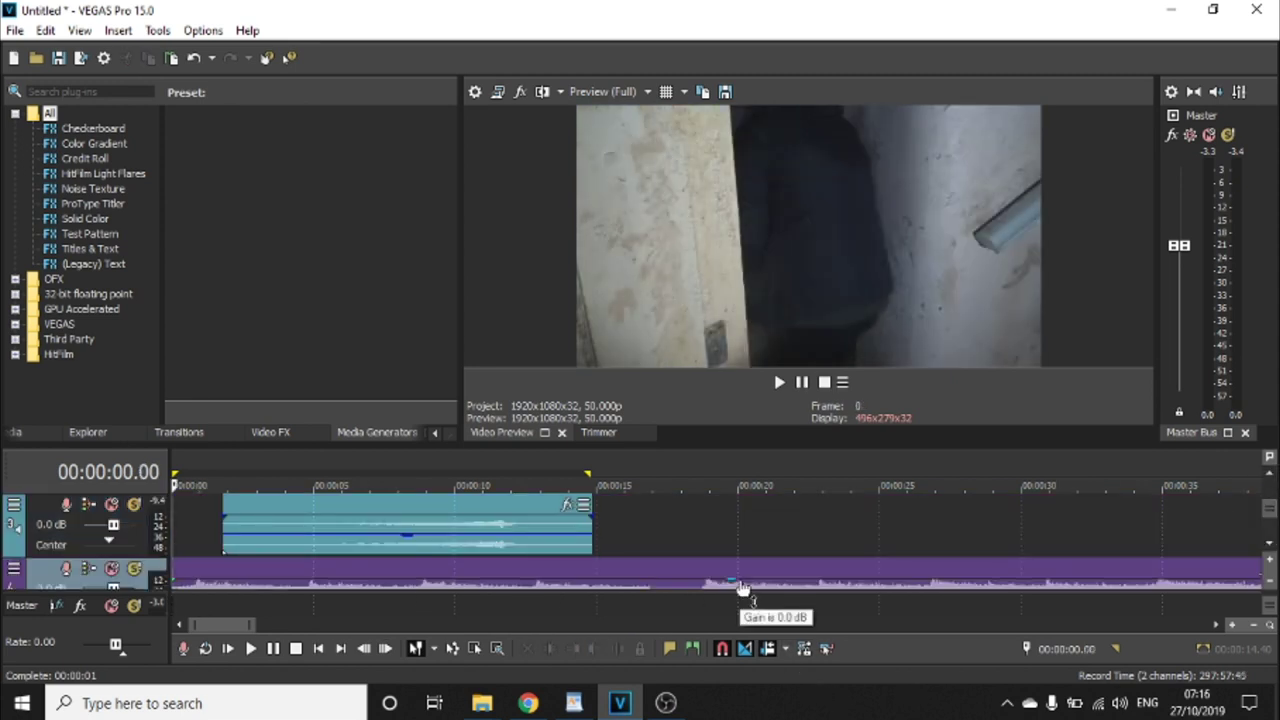
pyautogui.press('space')
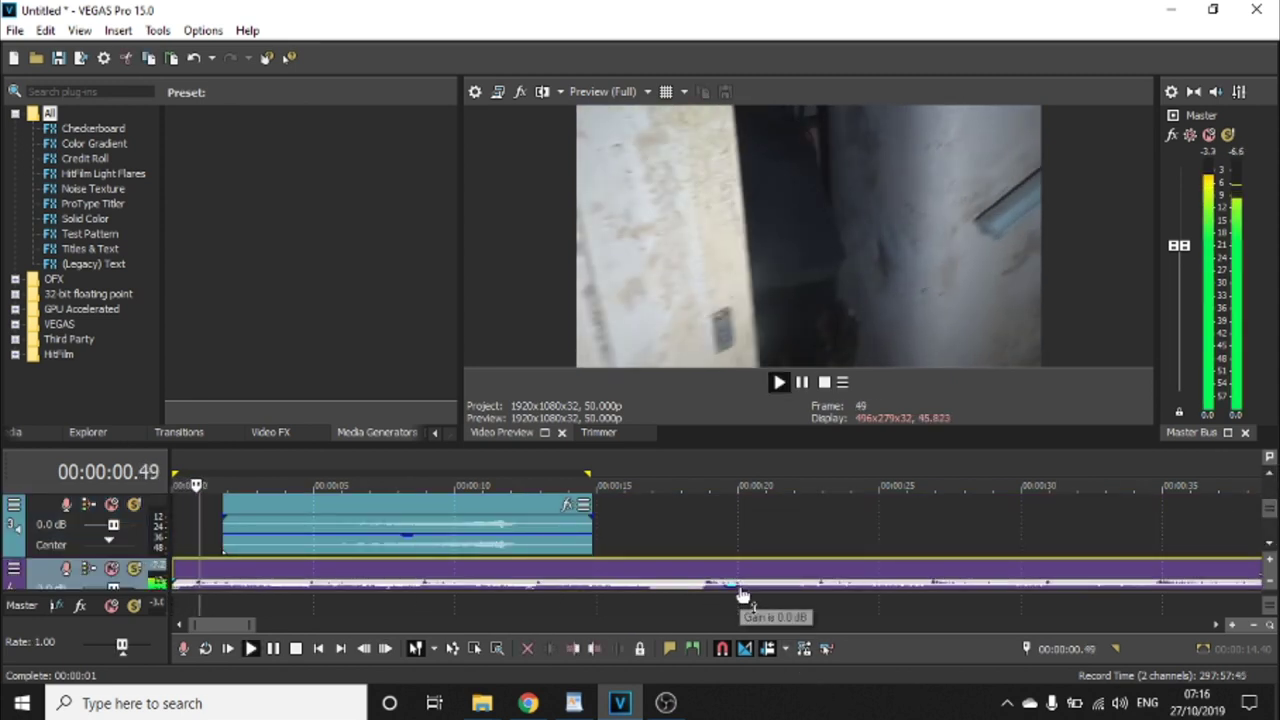
# Trim the music's end to 18.17 s and fade it out from 14.15 s.
pyautogui.click(697, 575)
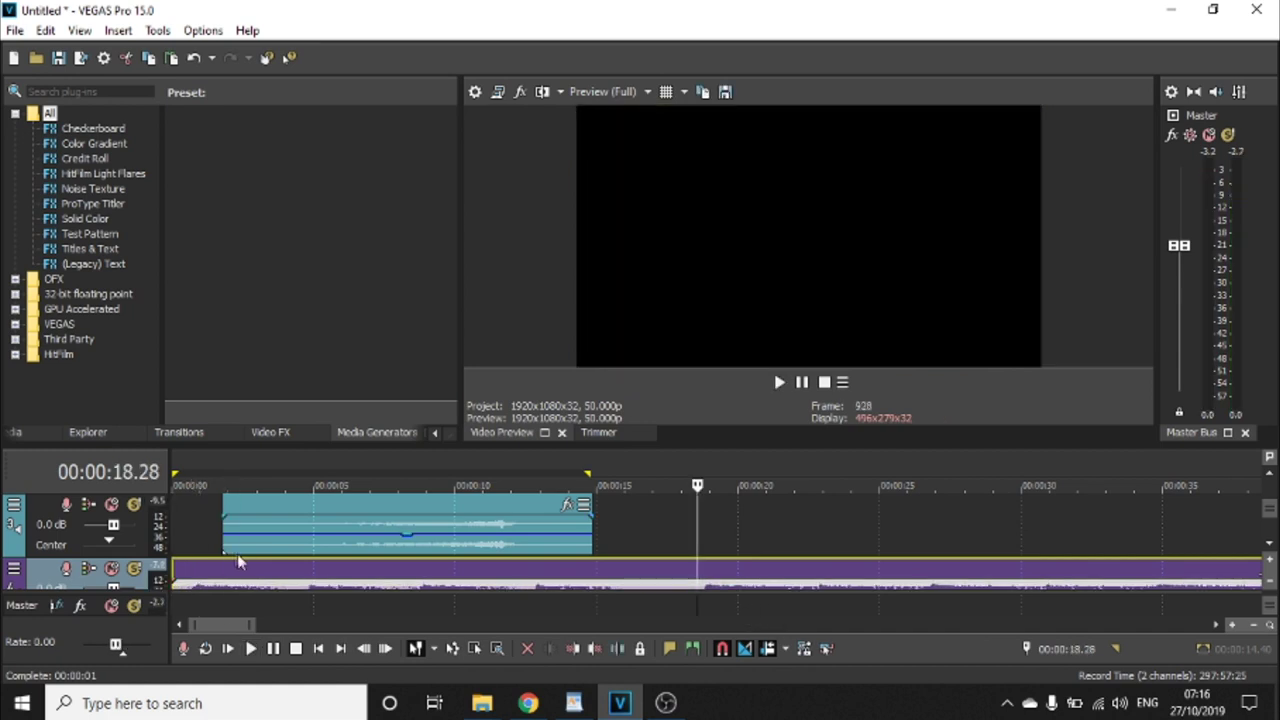
pyautogui.click(297, 574)
pyautogui.click(302, 574)
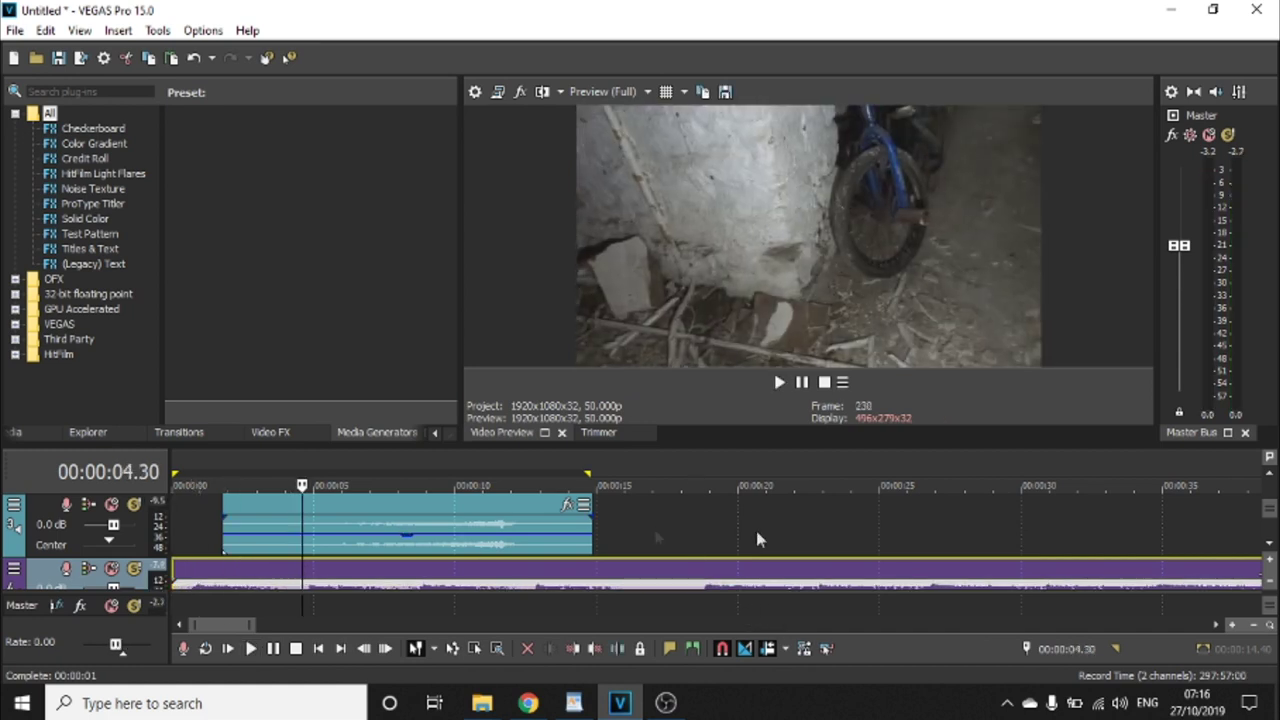
pyautogui.click(1268, 548)
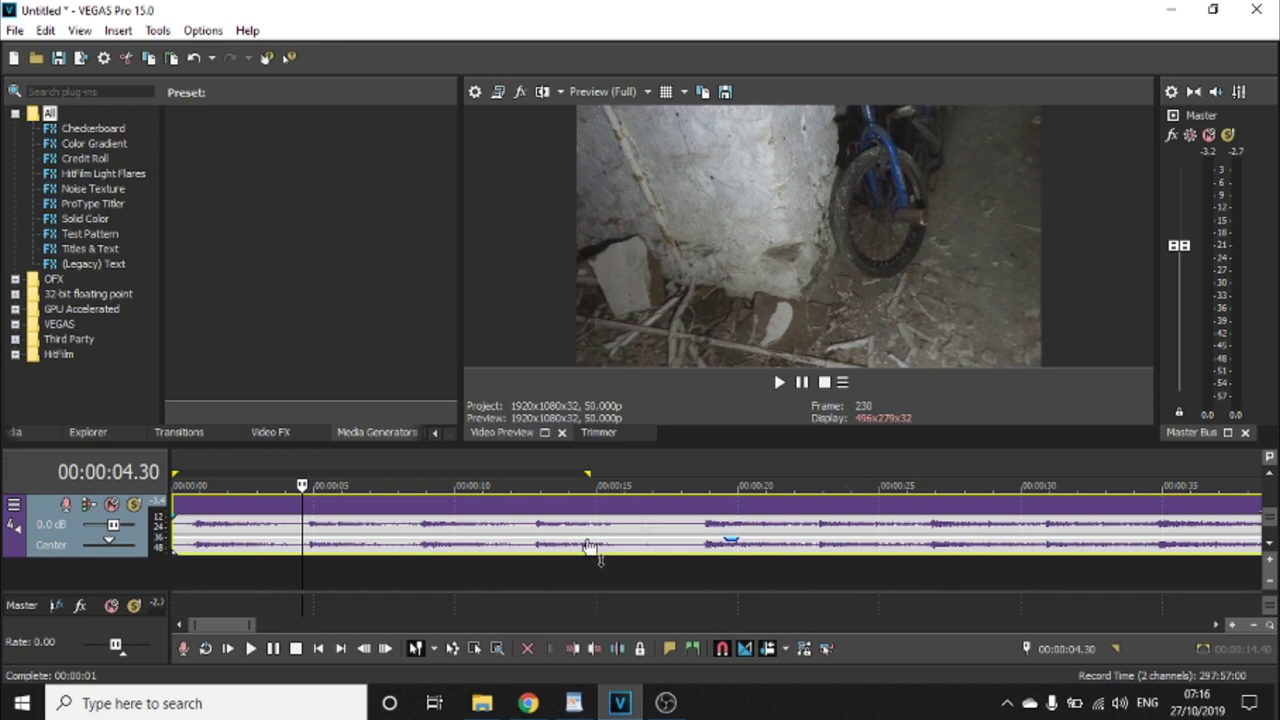
pyautogui.click(294, 537)
pyautogui.click(300, 537)
pyautogui.press('space')
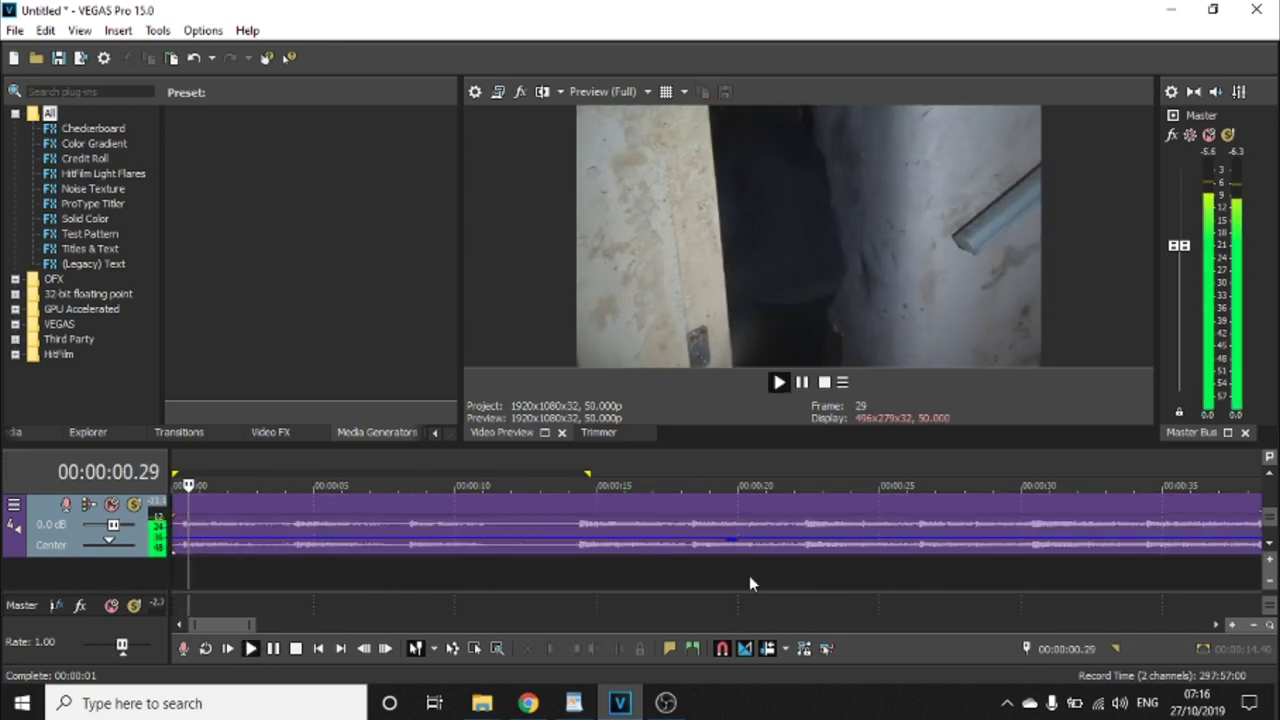
pyautogui.click(1270, 478)
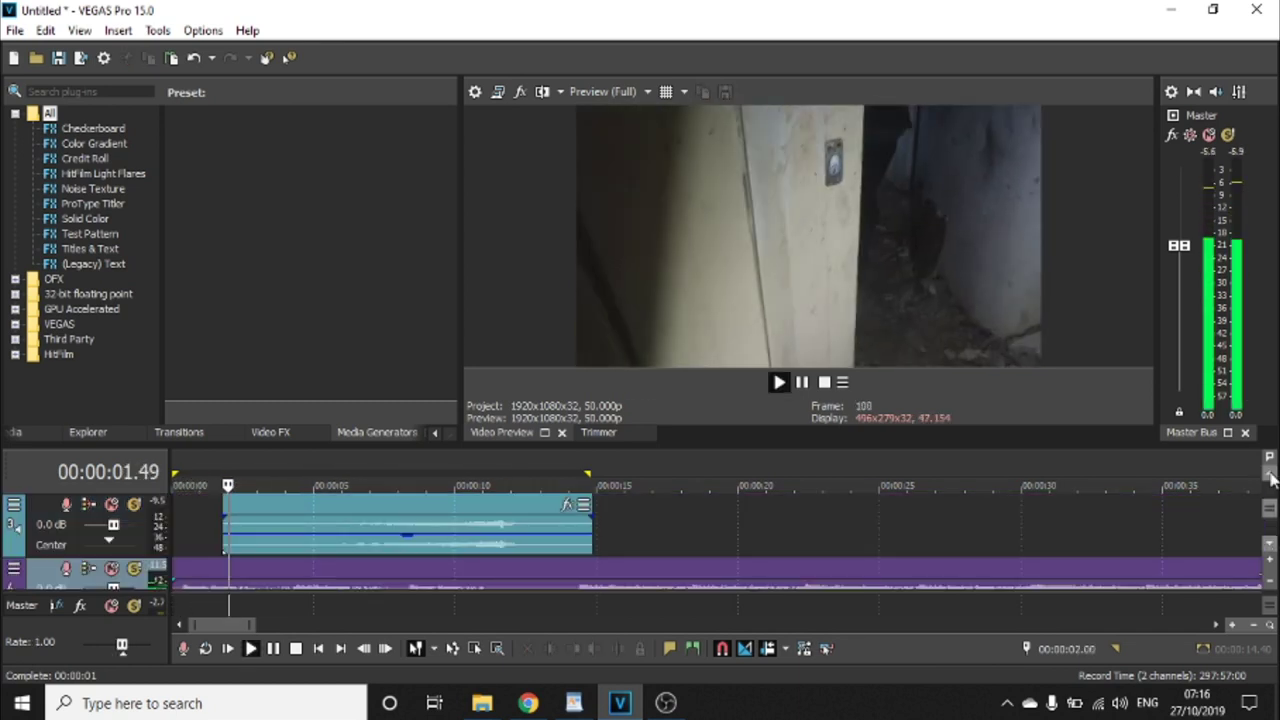
pyautogui.click(1268, 543)
pyautogui.moveTo(1258, 531); pyautogui.dragTo(690, 521)
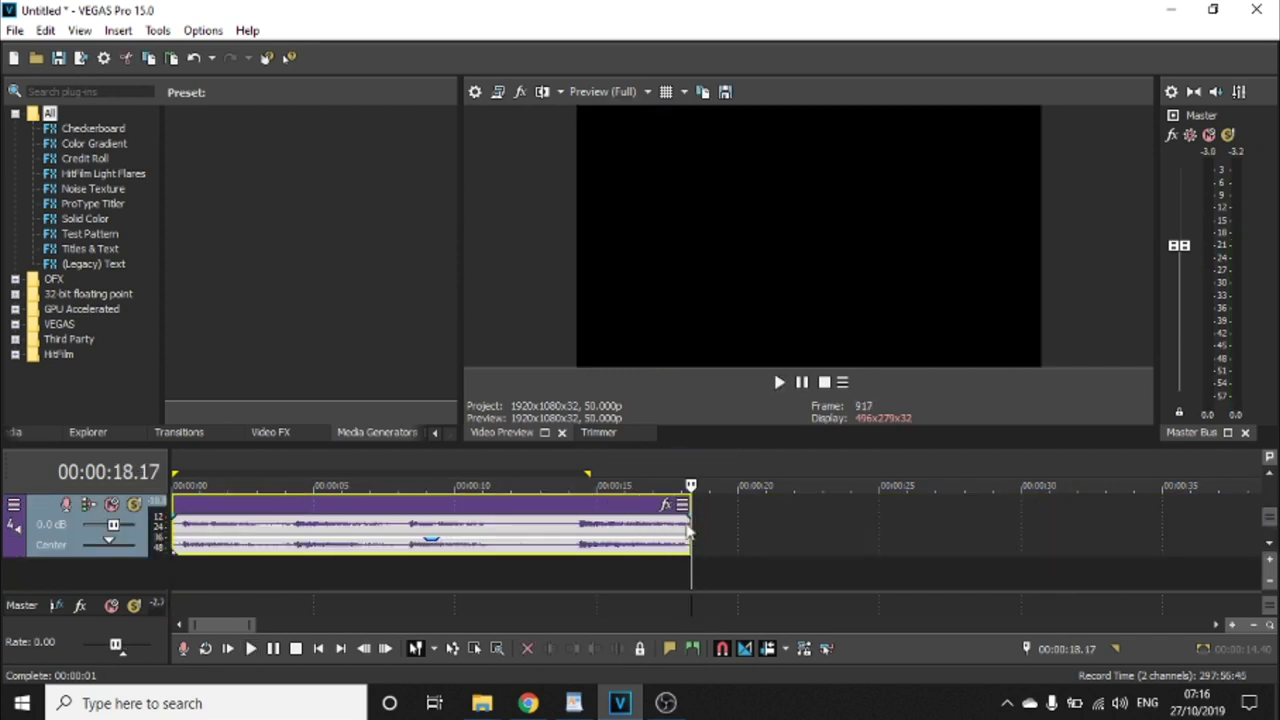
pyautogui.moveTo(692, 516); pyautogui.dragTo(578, 528)
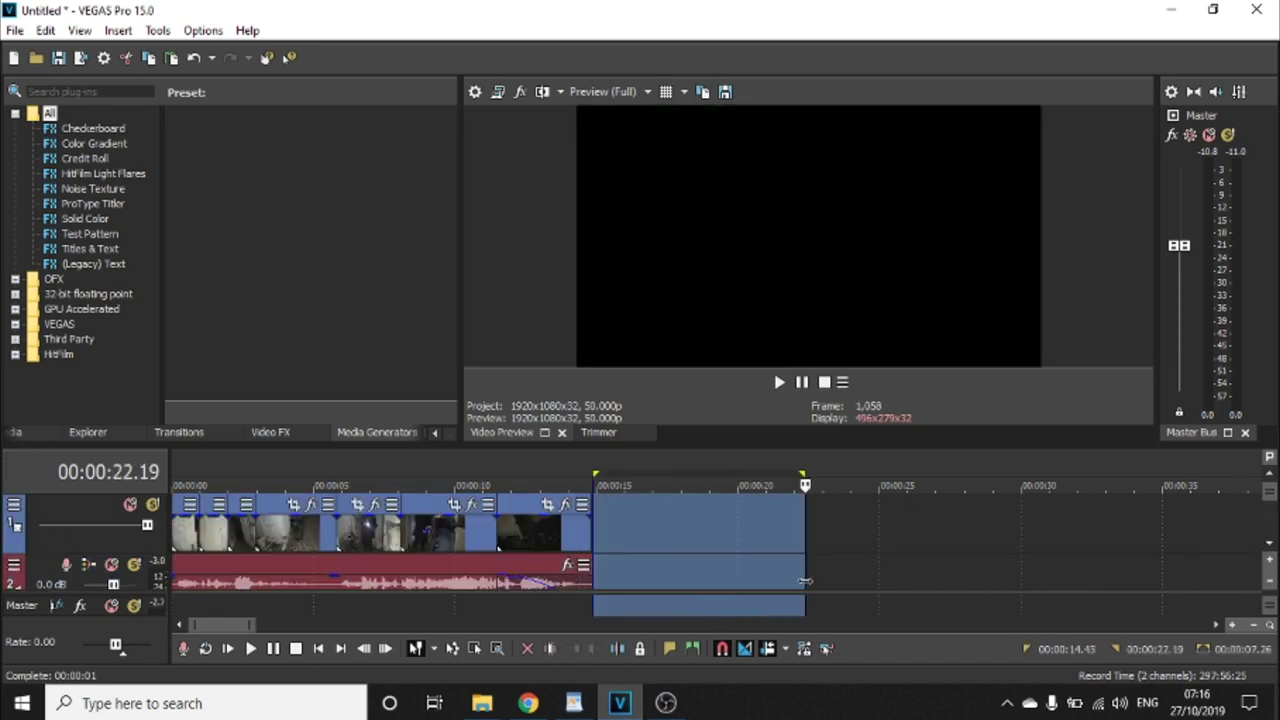
# Clear the time selection, play from about 14 seconds, then stop playback.
pyautogui.click(711, 557)
pyautogui.moveTo(497, 710)
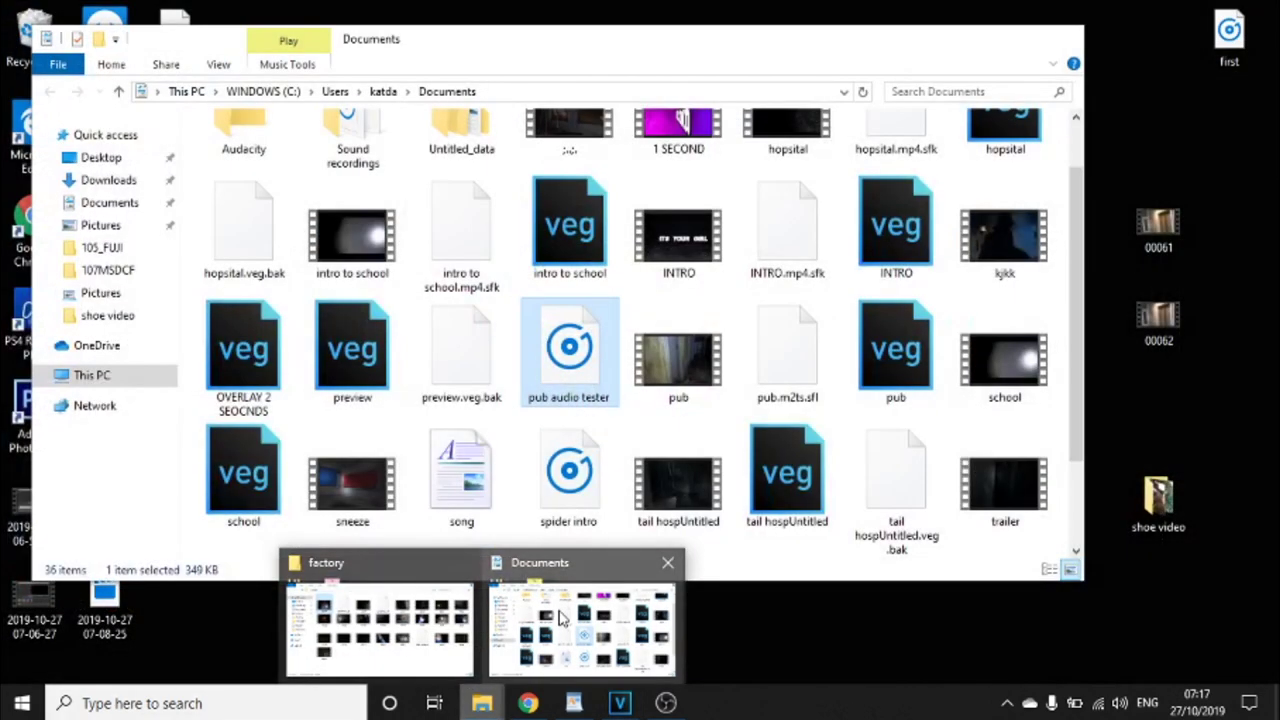
pyautogui.moveTo(370, 645)
pyautogui.click(585, 540)
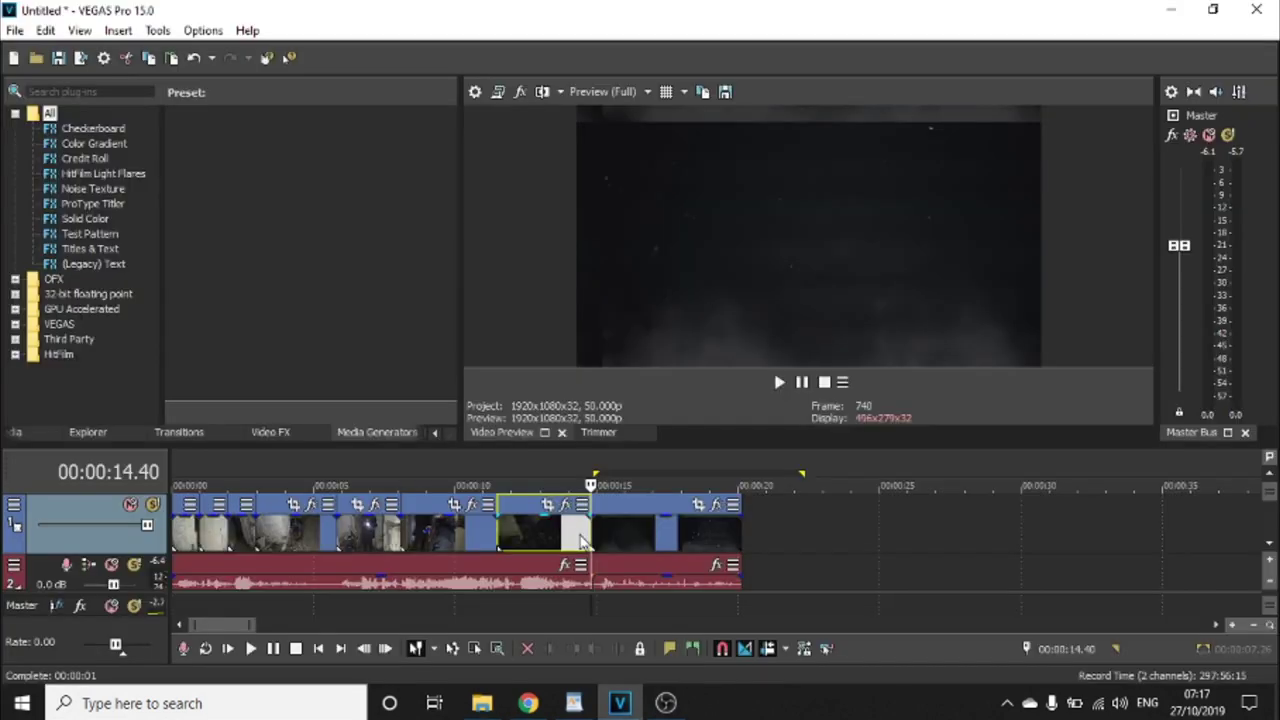
pyautogui.press('space')
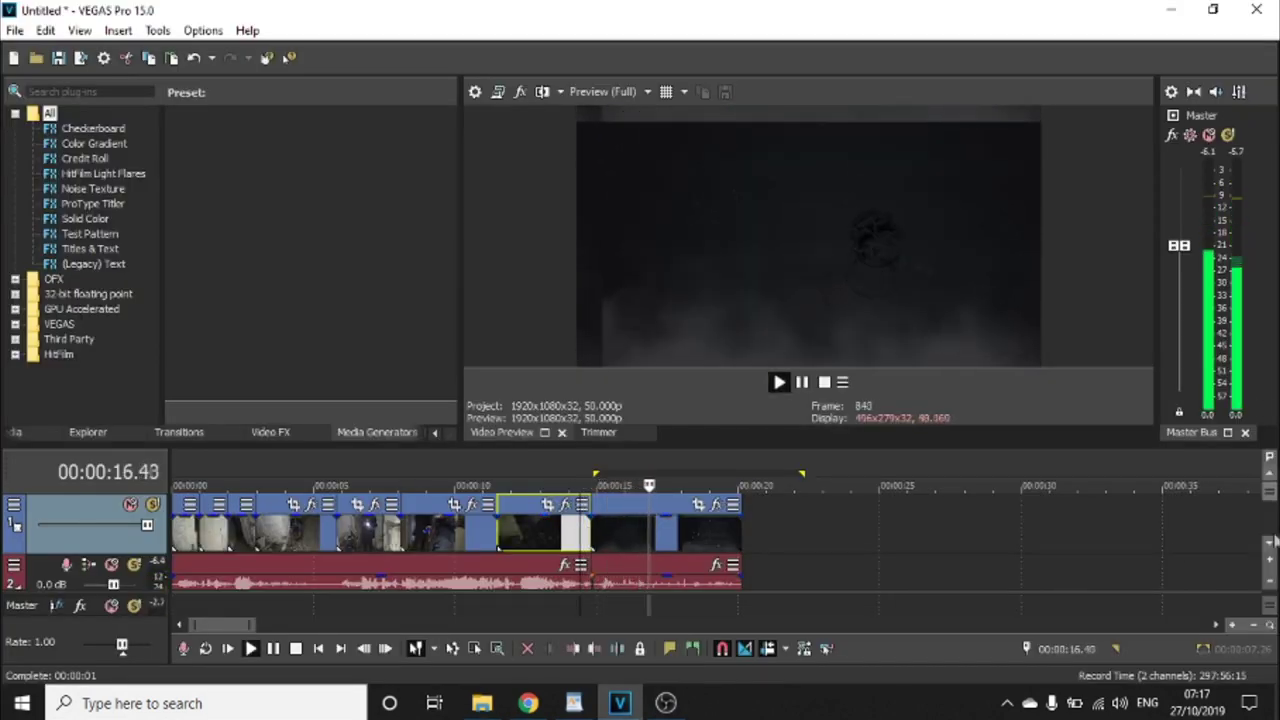
pyautogui.press('space')
# Scroll the track list back up and zoom the timeline in on the clips.
pyautogui.scroll(-2, 1057, 580)
pyautogui.scroll(2, 1273, 486)
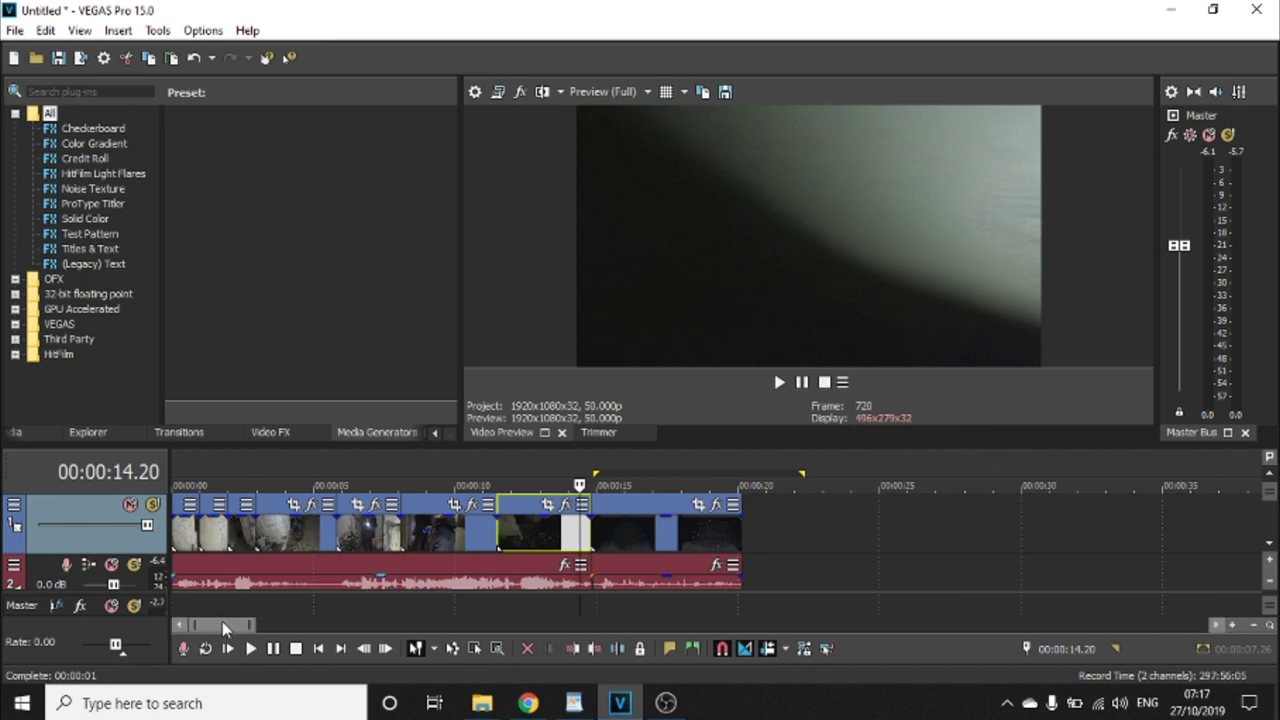
pyautogui.scroll(2, 222, 621)
pyautogui.scroll(-3, 222, 621)
pyautogui.scroll(4, 222, 621)
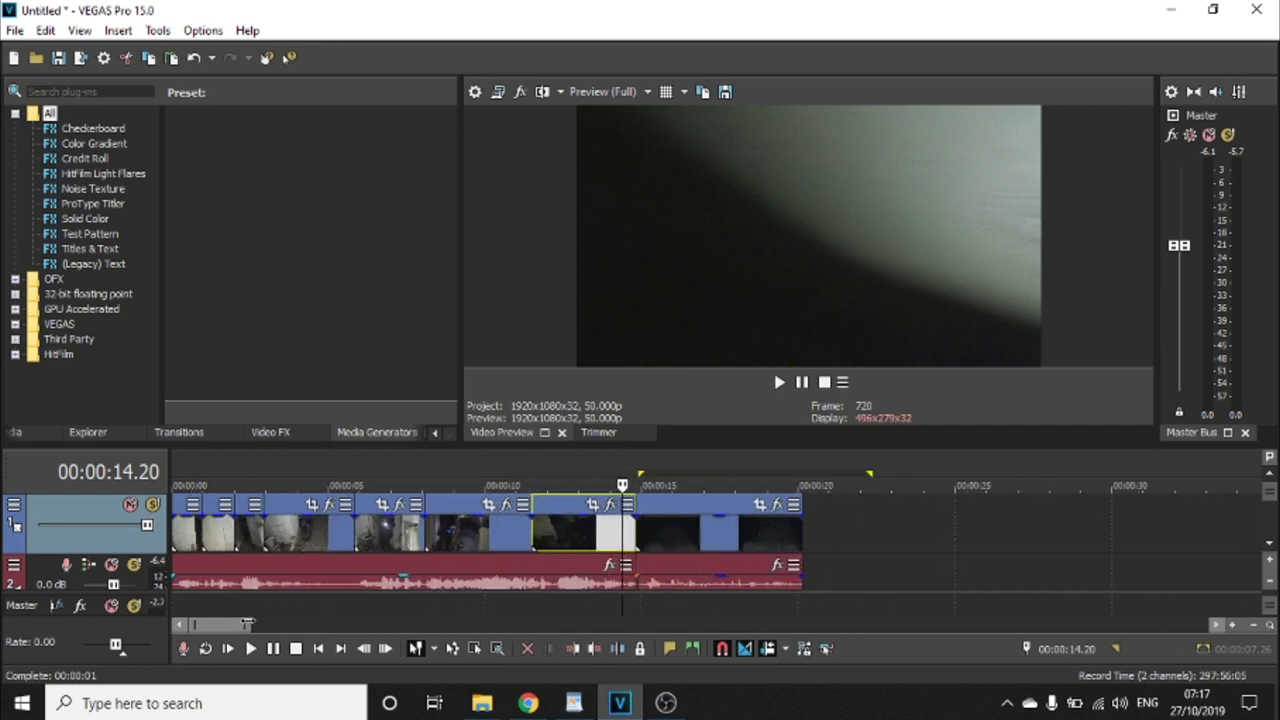
# Add a 3D Blinds transition to the start of the first clip and preview it.
pyautogui.click(190, 527)
pyautogui.click(189, 536)
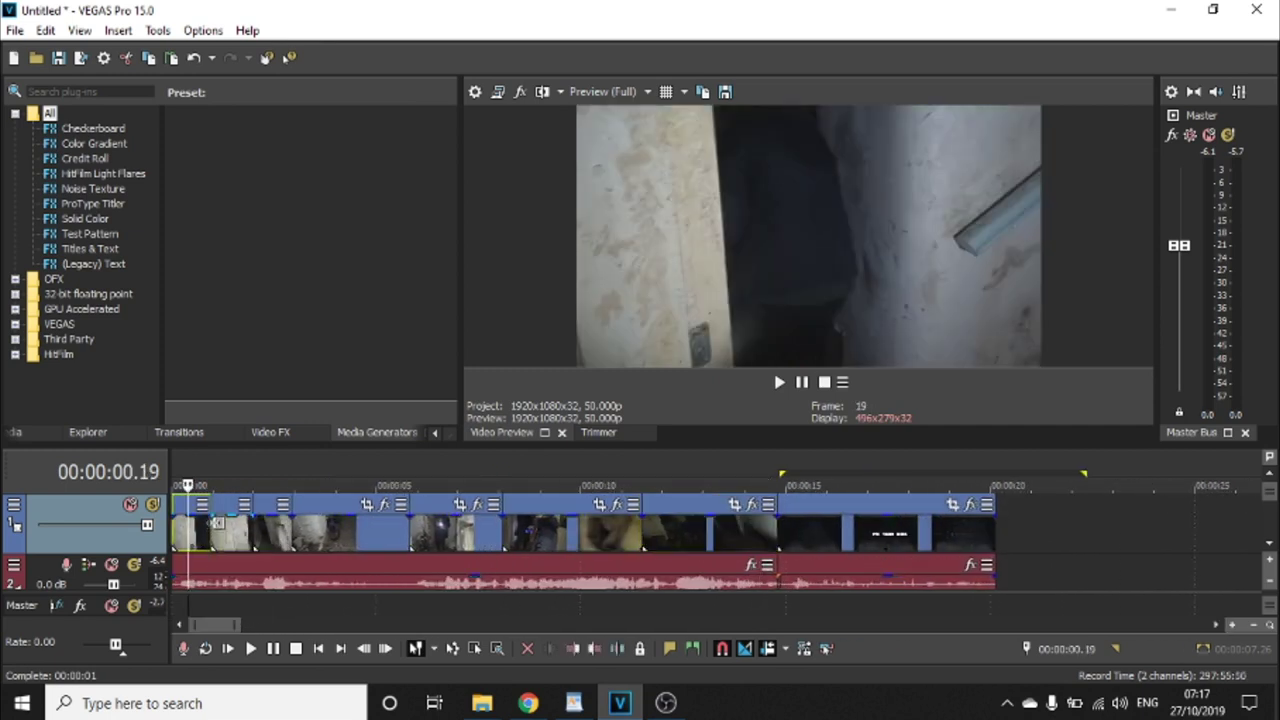
pyautogui.click(196, 434)
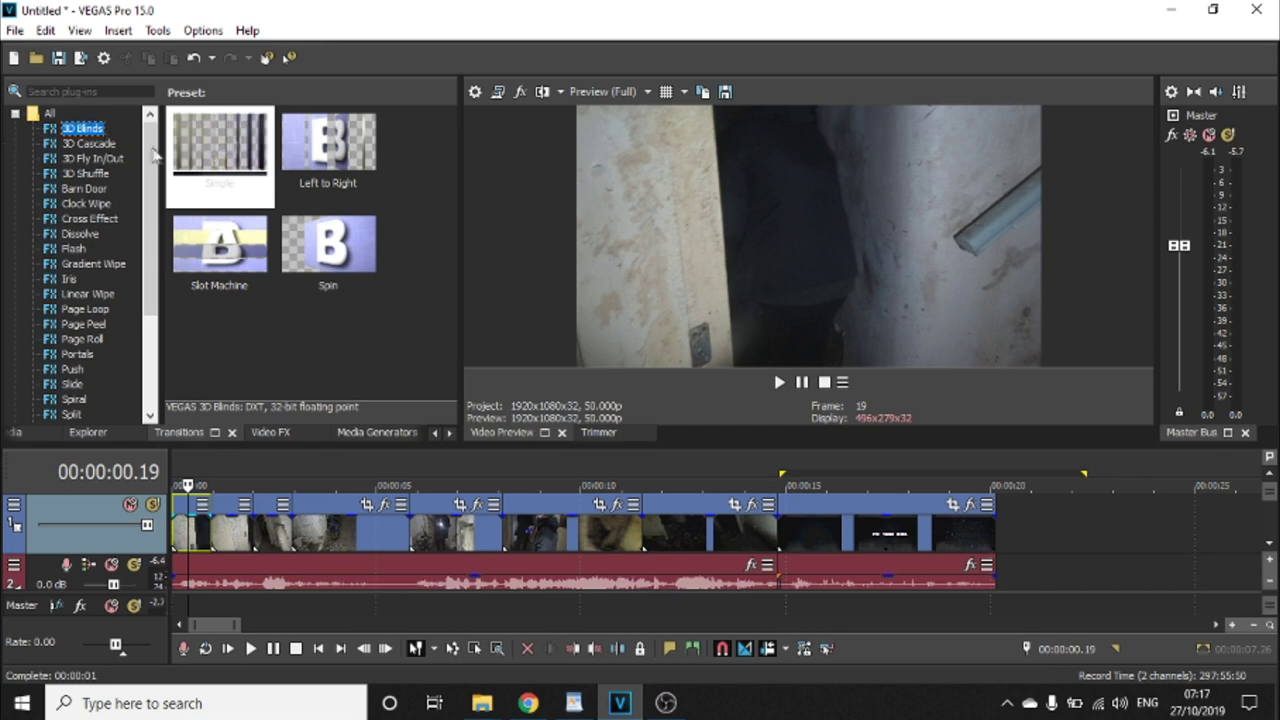
pyautogui.moveTo(226, 564); pyautogui.dragTo(203, 534)
pyautogui.press('space')
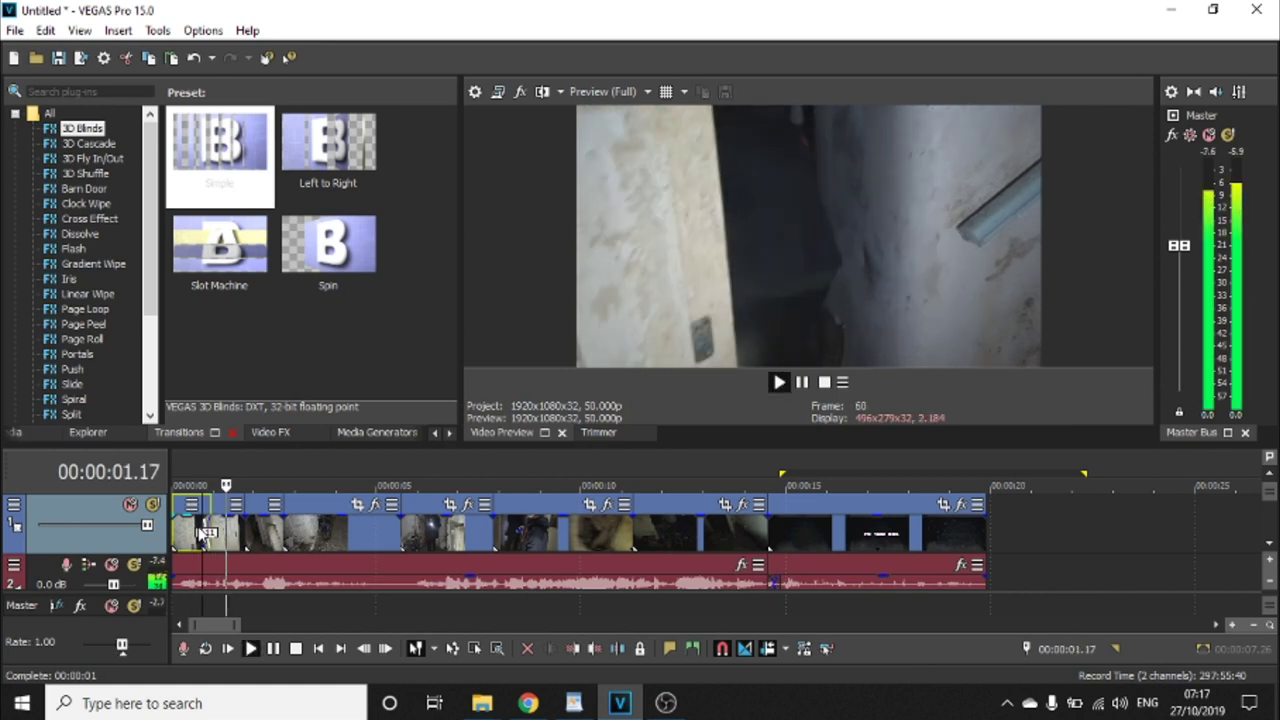
pyautogui.press('space')
# Set the preview quality to Auto and play back to check.
pyautogui.click(603, 91)
pyautogui.moveTo(640, 131)
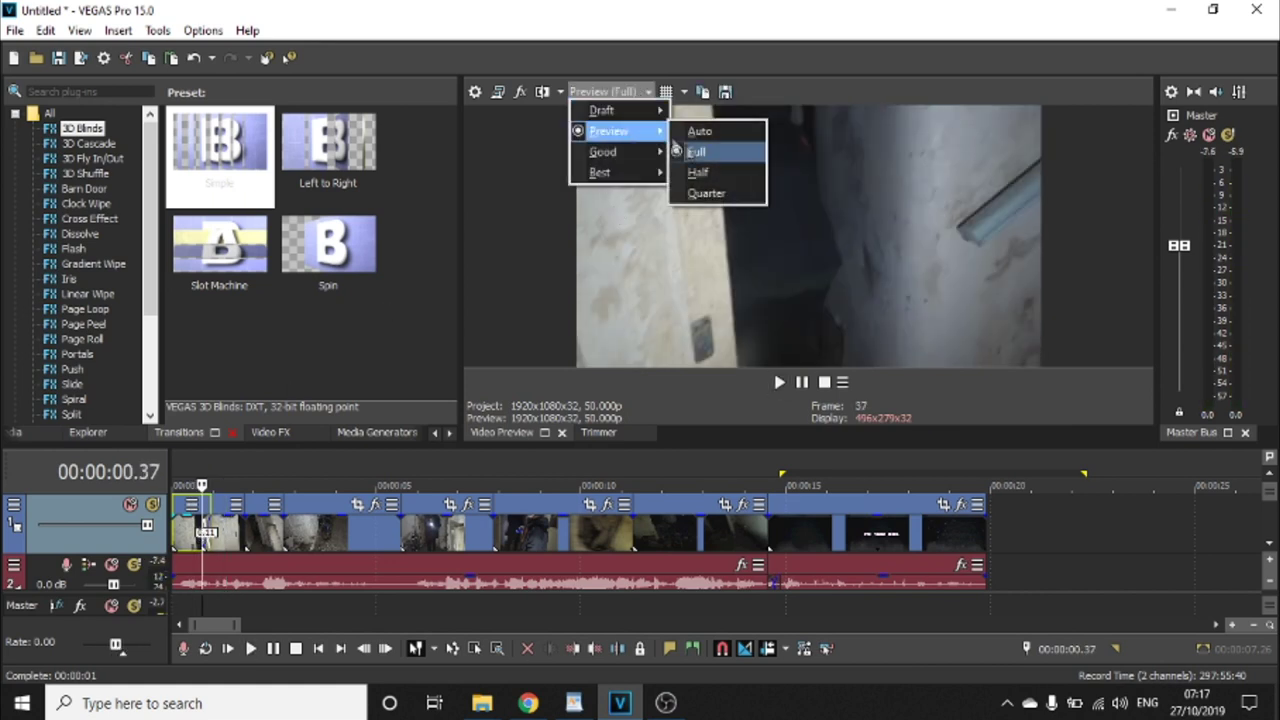
pyautogui.click(699, 131)
pyautogui.press('space')
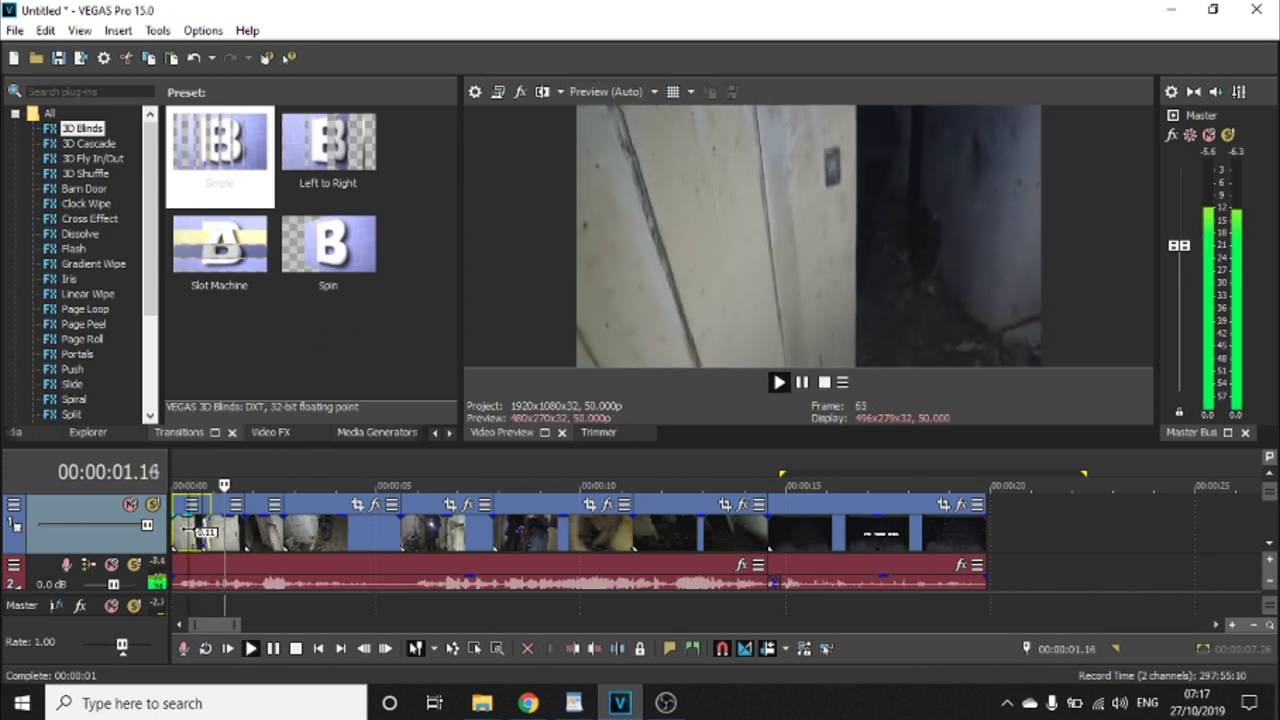
pyautogui.press('space')
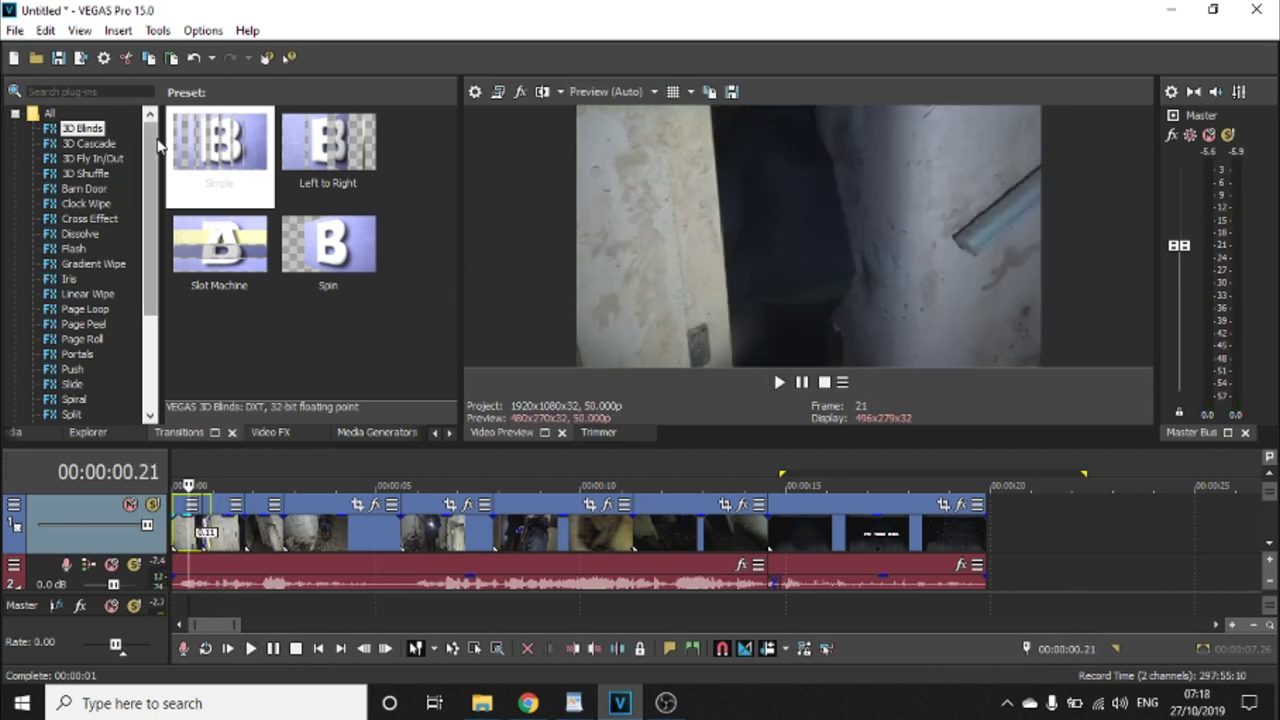
# Browse the 3D Cascade, 3D Shuffle, Clock Wipe and Gradient Wipe presets, then return to the start.
pyautogui.click(88, 143)
pyautogui.click(86, 173)
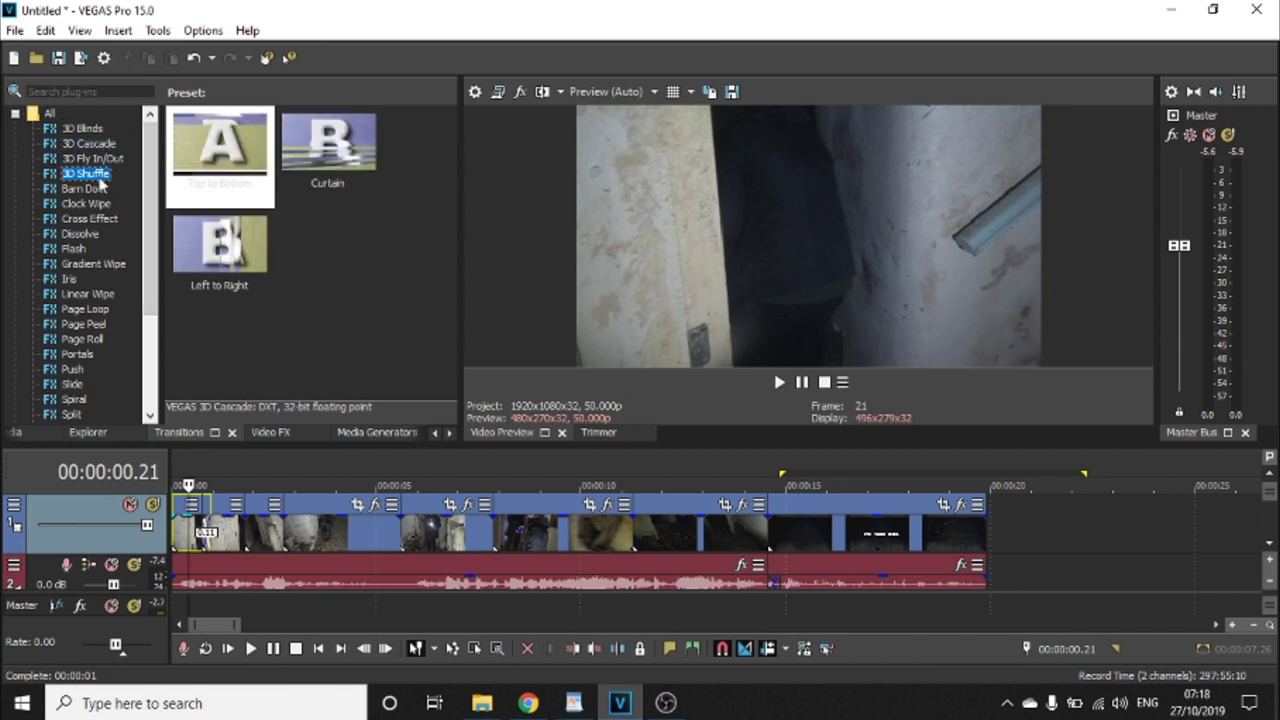
pyautogui.click(88, 204)
pyautogui.click(93, 263)
pyautogui.scroll(-3, 152, 230)
pyautogui.scroll(4, 152, 230)
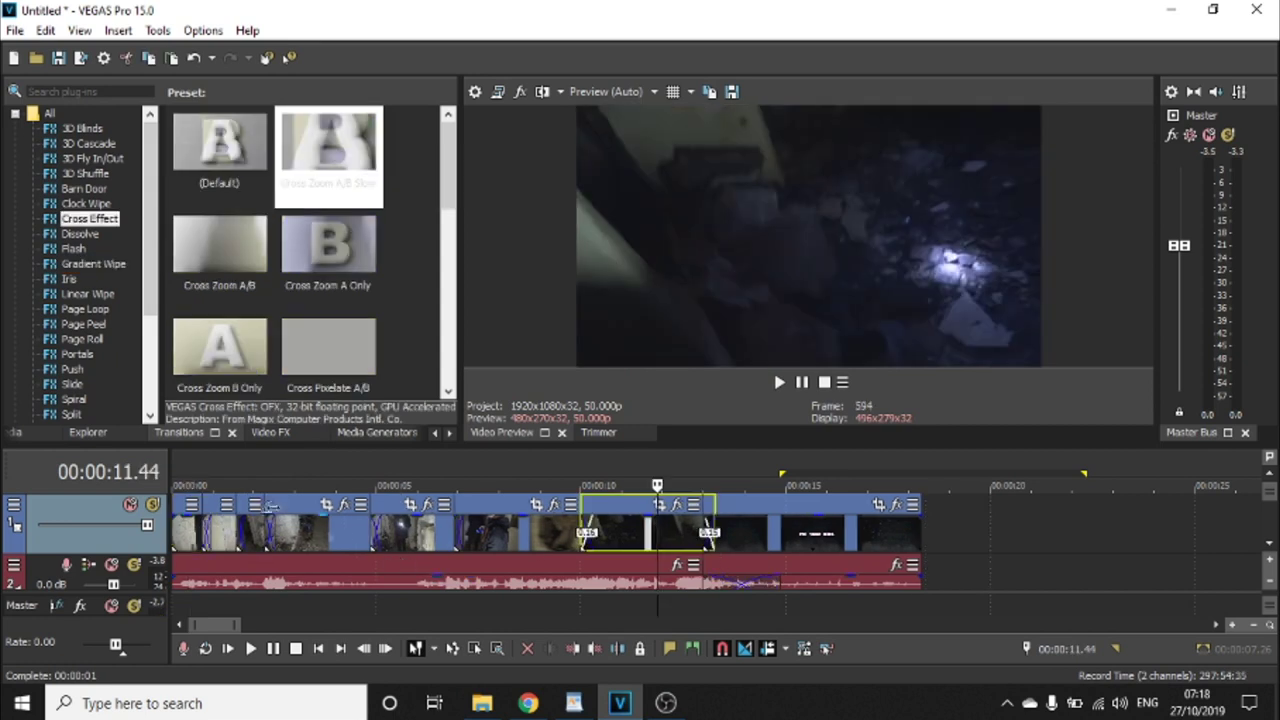
pyautogui.click(192, 533)
pyautogui.hotkey('ctrl', 'Home')
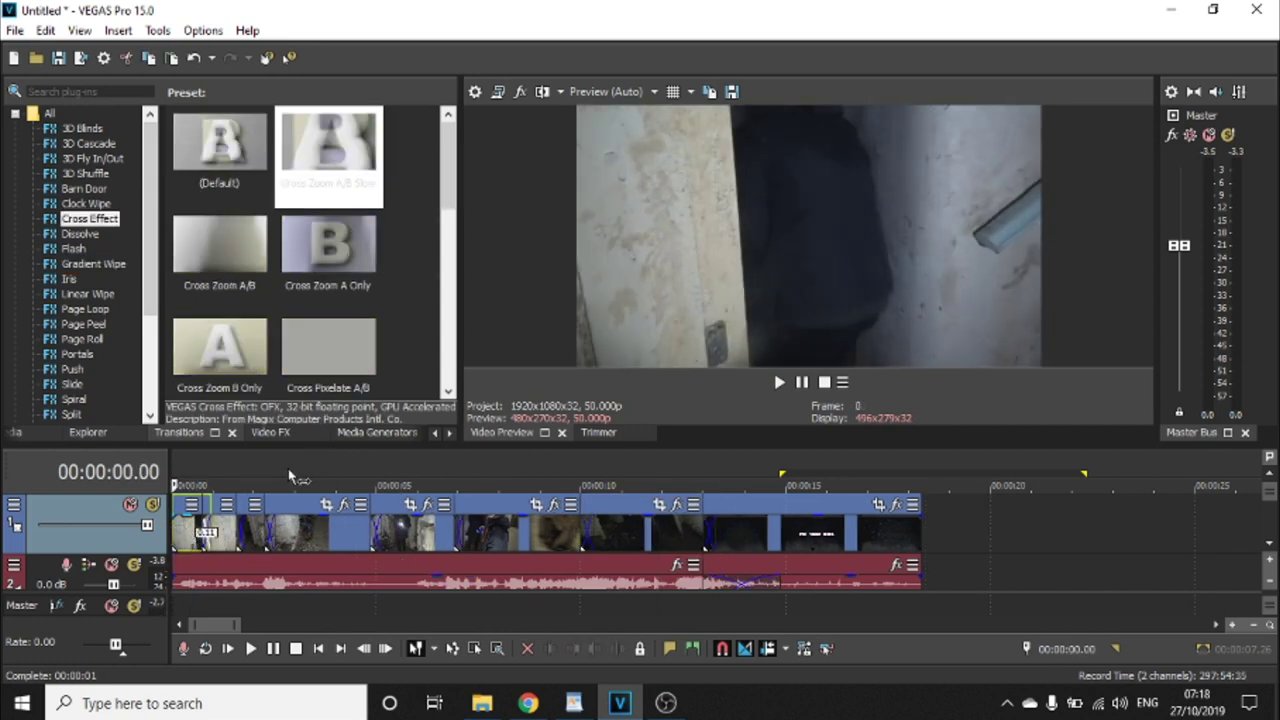
pyautogui.click(270, 432)
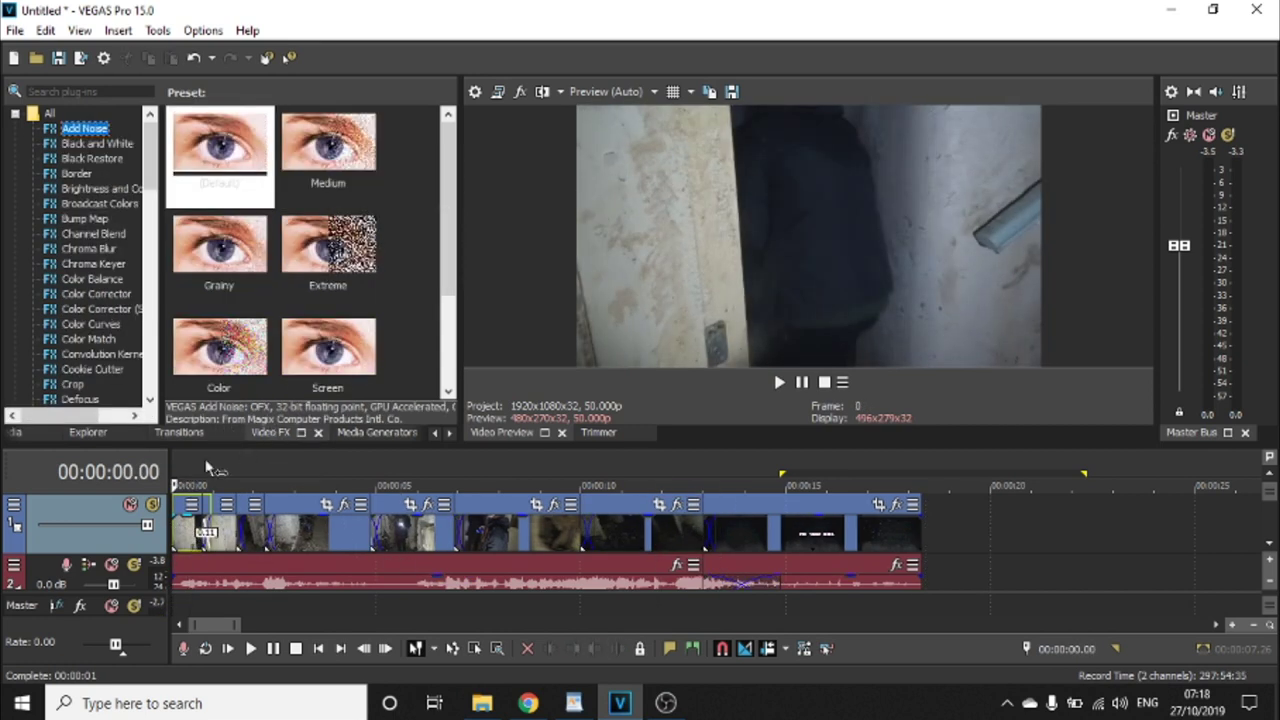
# Add Brightness and Contrast to the video track: brightness -0.061, contrast 0.061, centre 0.381.
pyautogui.click(112, 539)
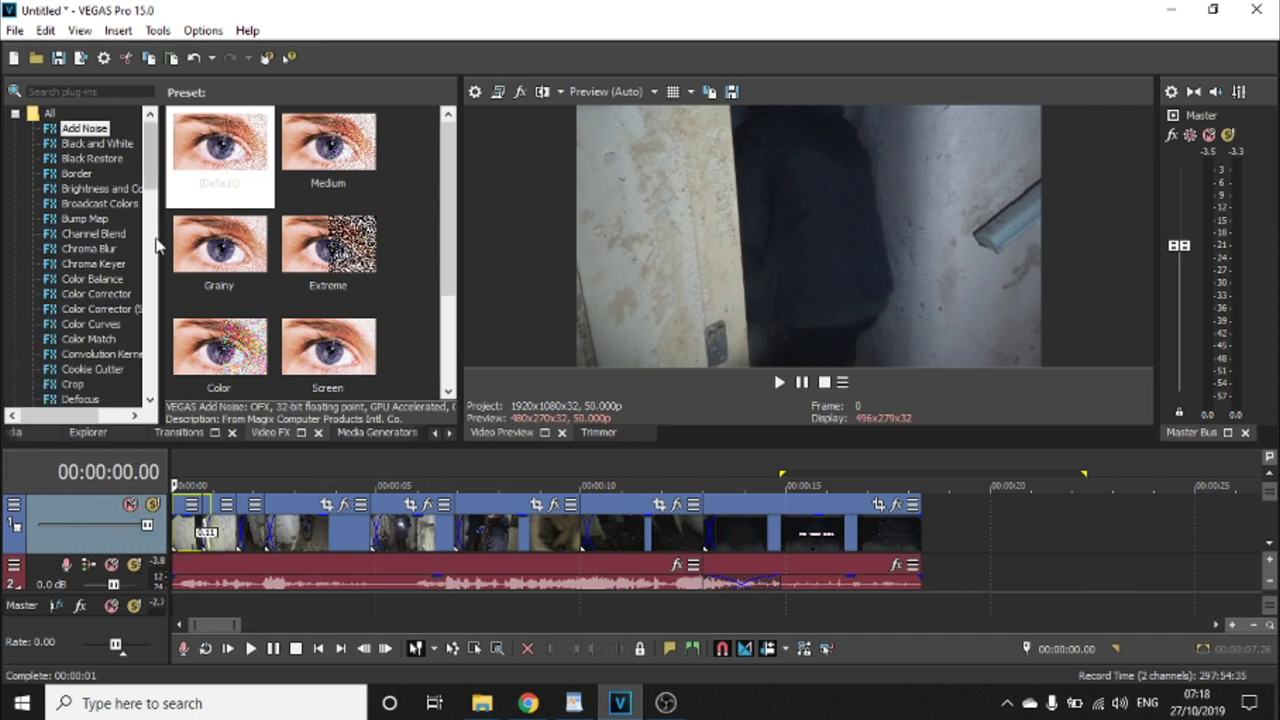
pyautogui.click(97, 143)
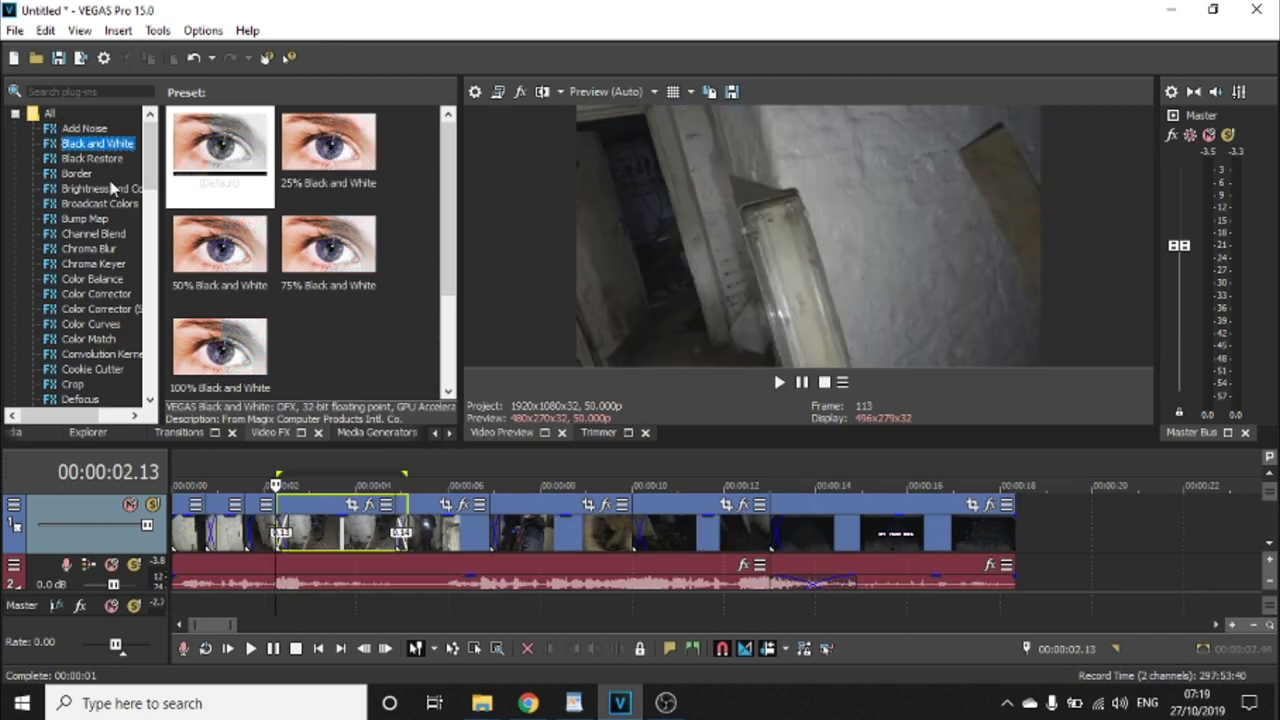
pyautogui.click(112, 188)
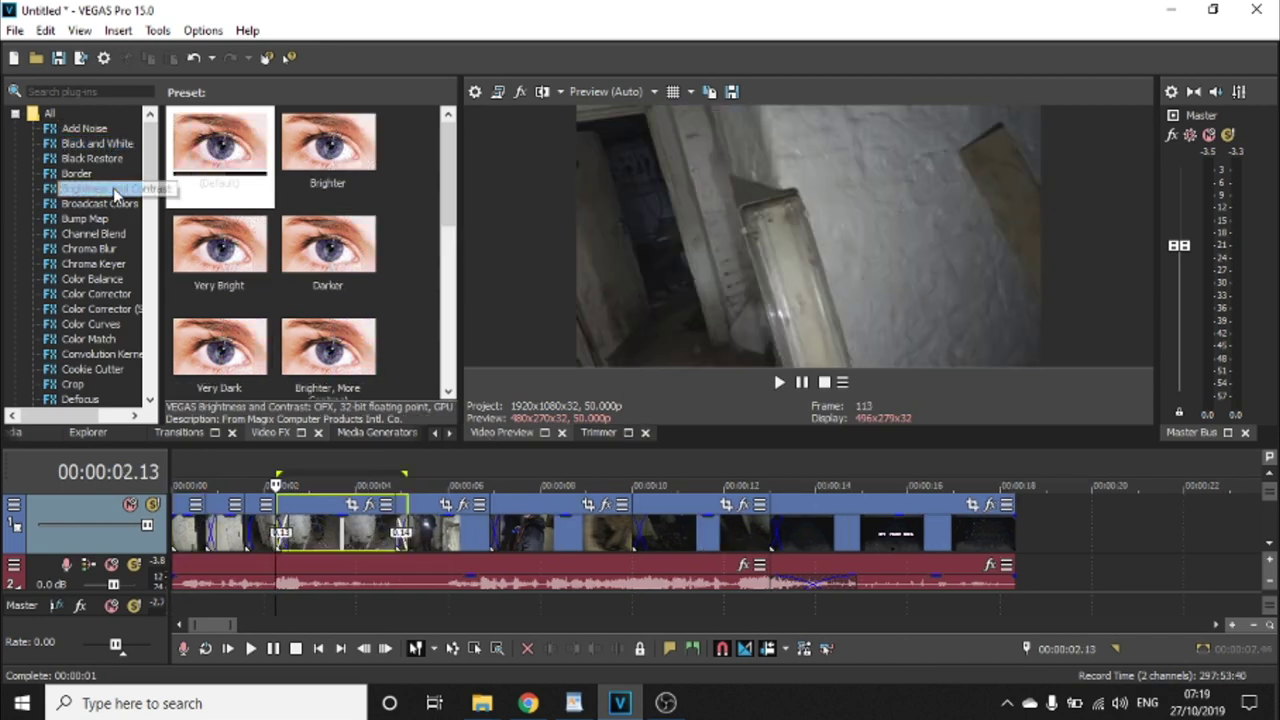
pyautogui.click(220, 150)
pyautogui.moveTo(116, 541); pyautogui.dragTo(117, 550)
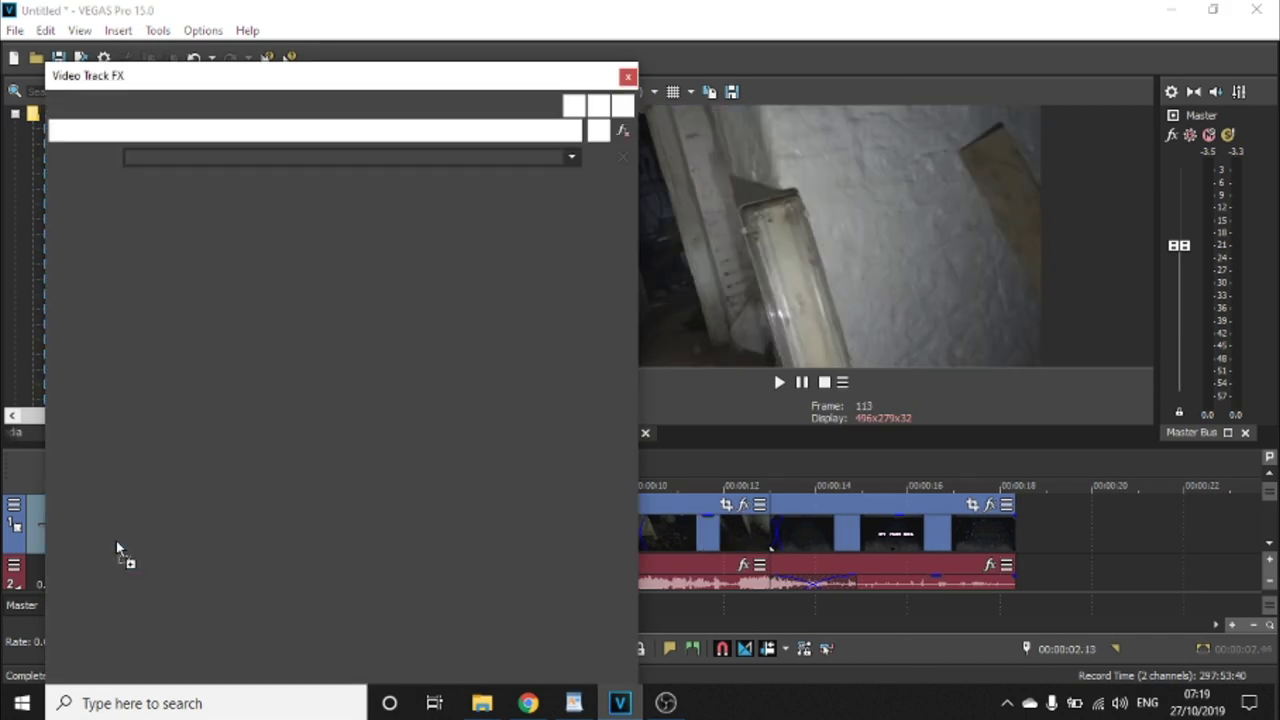
pyautogui.moveTo(222, 222); pyautogui.dragTo(215, 222)
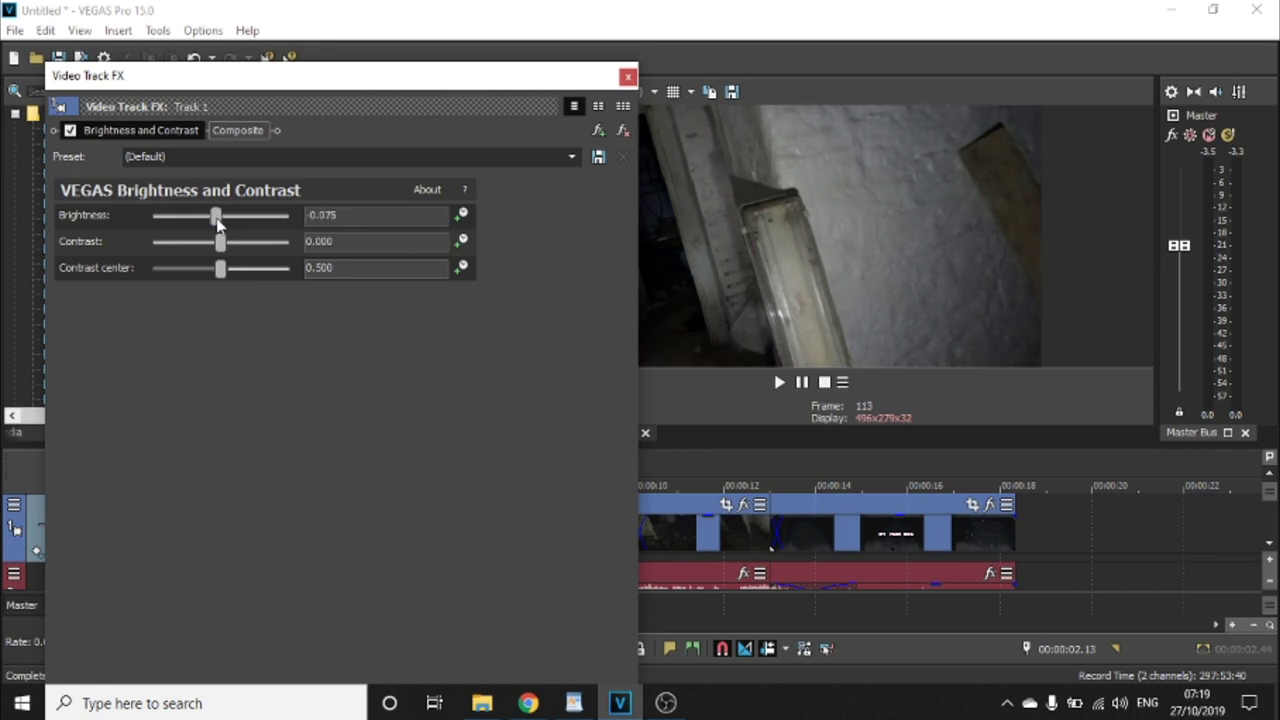
pyautogui.moveTo(224, 249); pyautogui.dragTo(228, 252)
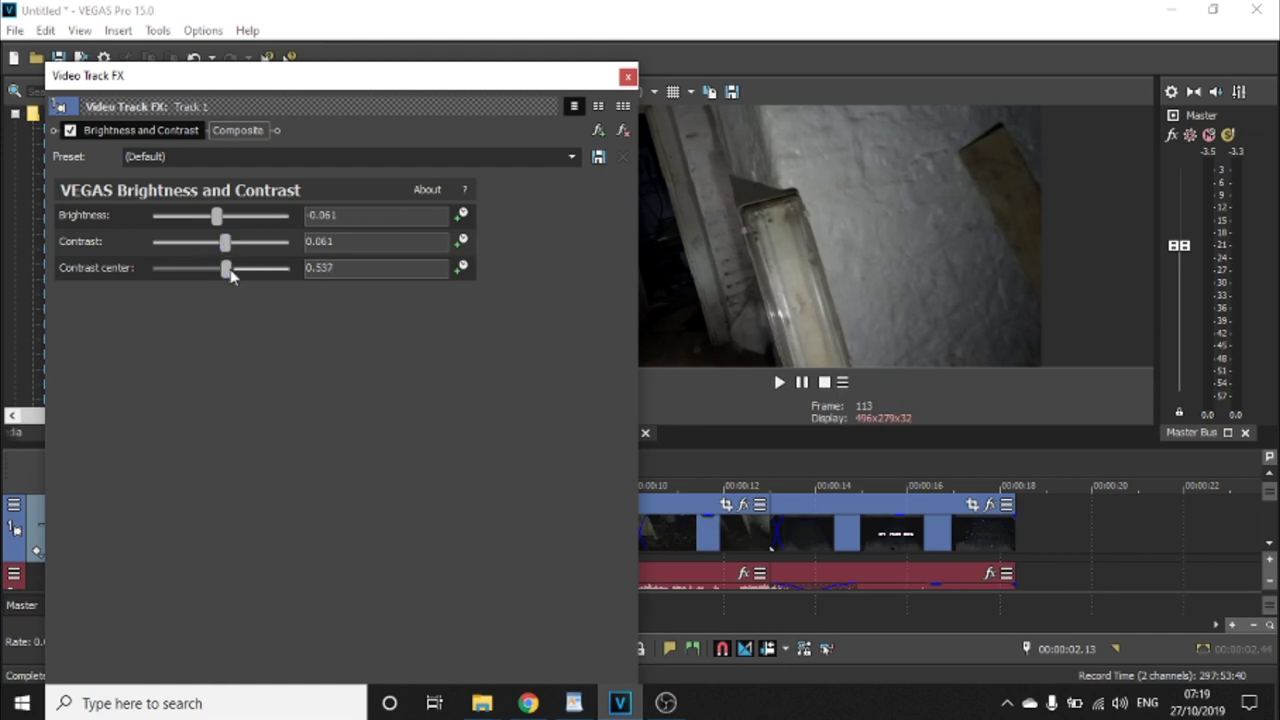
pyautogui.moveTo(231, 277)
pyautogui.mouseDown()
pyautogui.moveTo(114, 289)
pyautogui.moveTo(211, 289)
pyautogui.mouseUp()
pyautogui.click(628, 76)
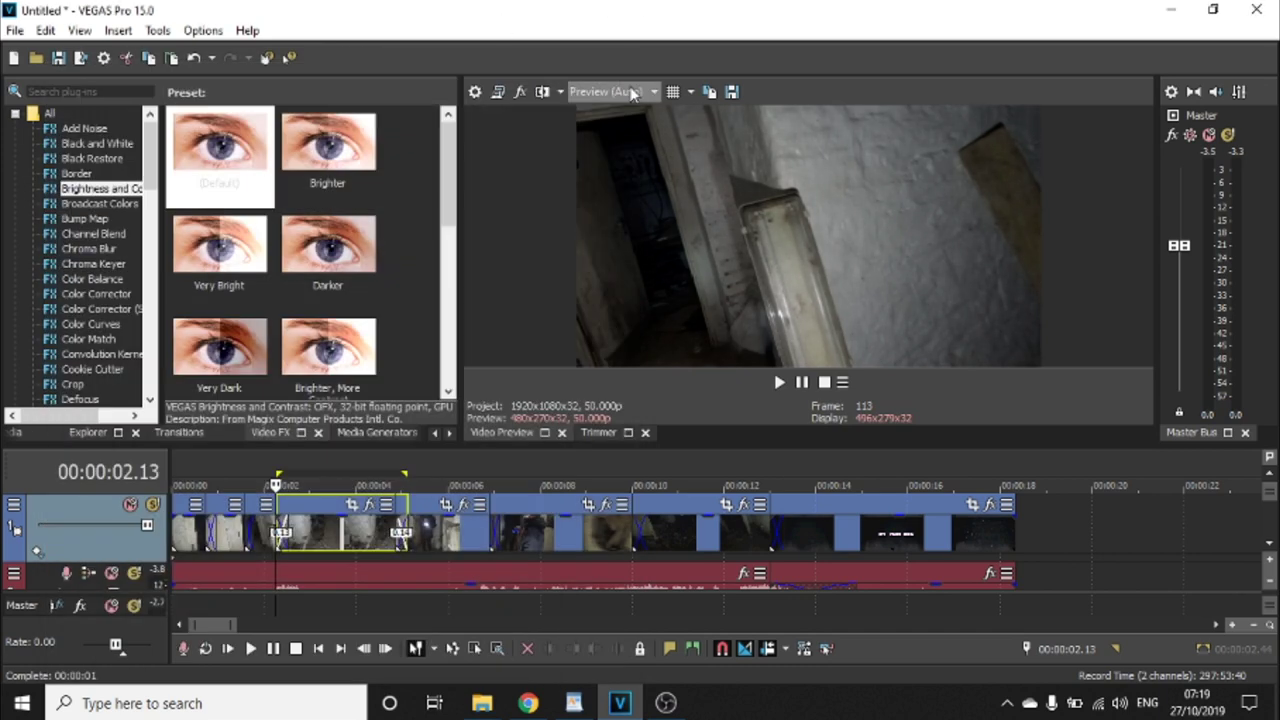
# Apply the default Color Corrector preset to the whole video track.
pyautogui.click(93, 263)
pyautogui.click(92, 279)
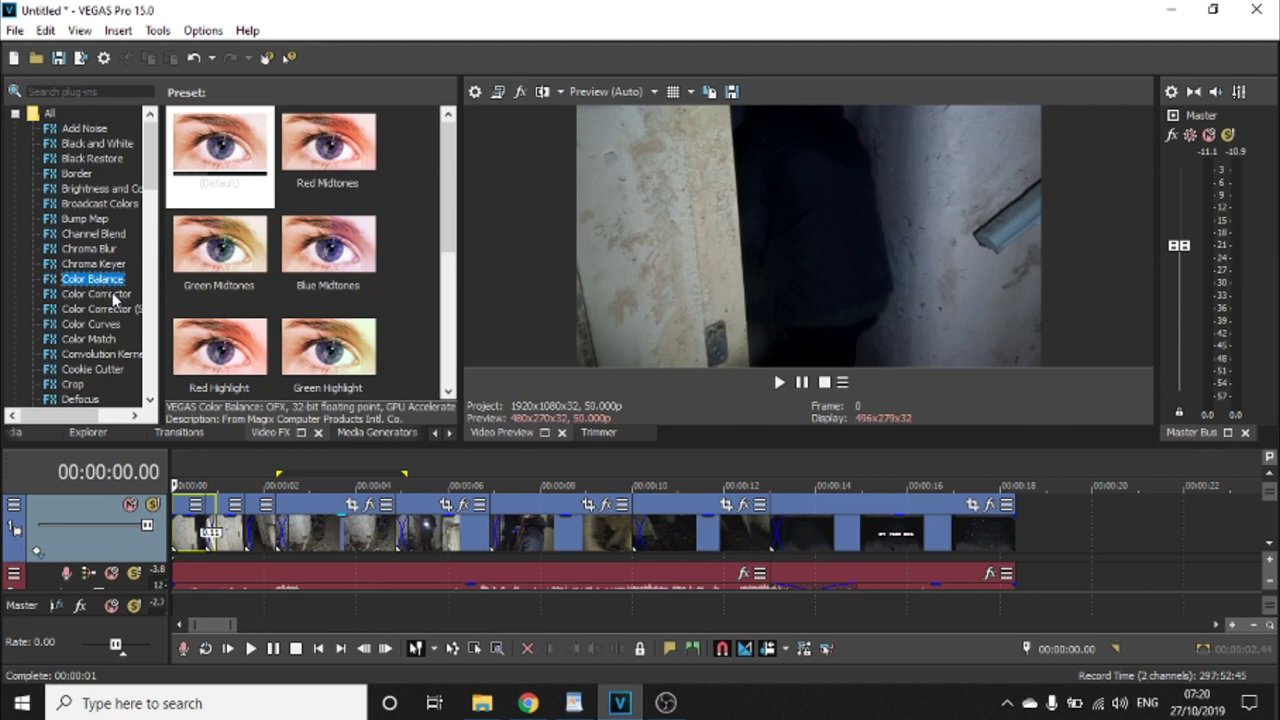
pyautogui.click(113, 295)
pyautogui.moveTo(196, 190); pyautogui.dragTo(146, 551)
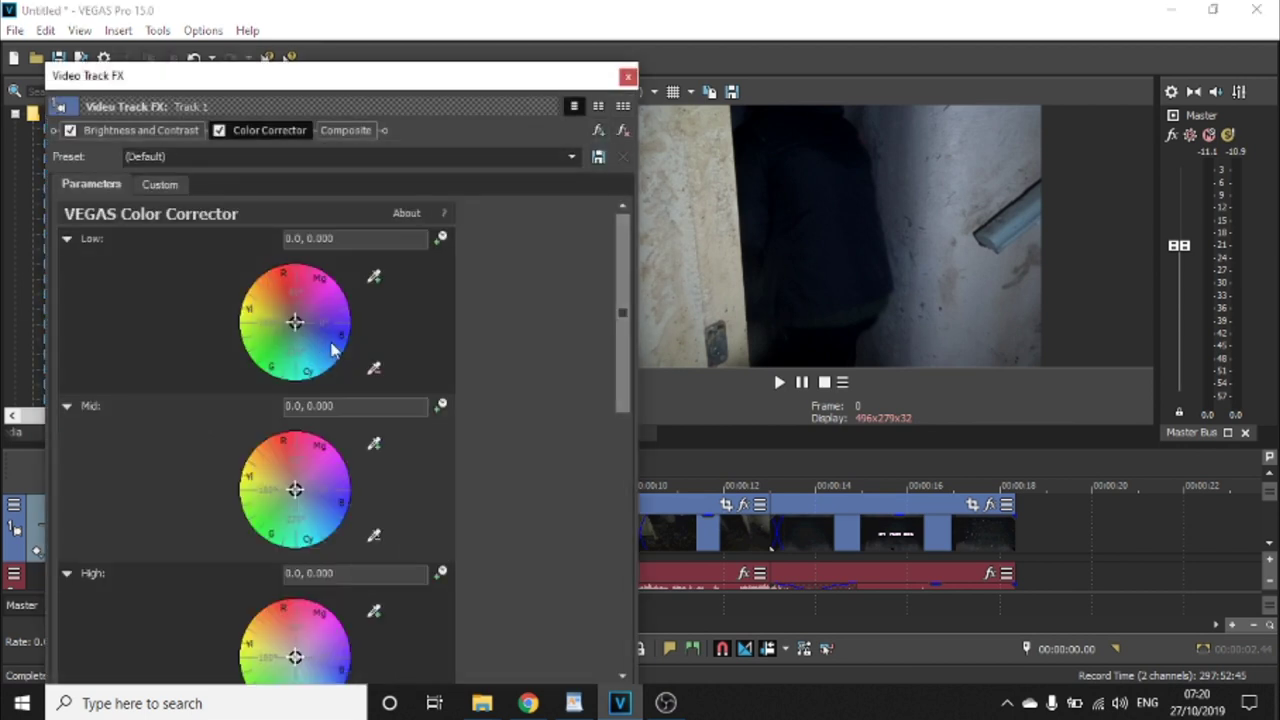
# Tint shadows, midtones and highlights, with saturation 0.755, gamma 0.898, gain 1.048 and offset 1.728.
pyautogui.moveTo(296, 326)
pyautogui.mouseDown()
pyautogui.moveTo(309, 323)
pyautogui.moveTo(308, 336)
pyautogui.mouseUp()
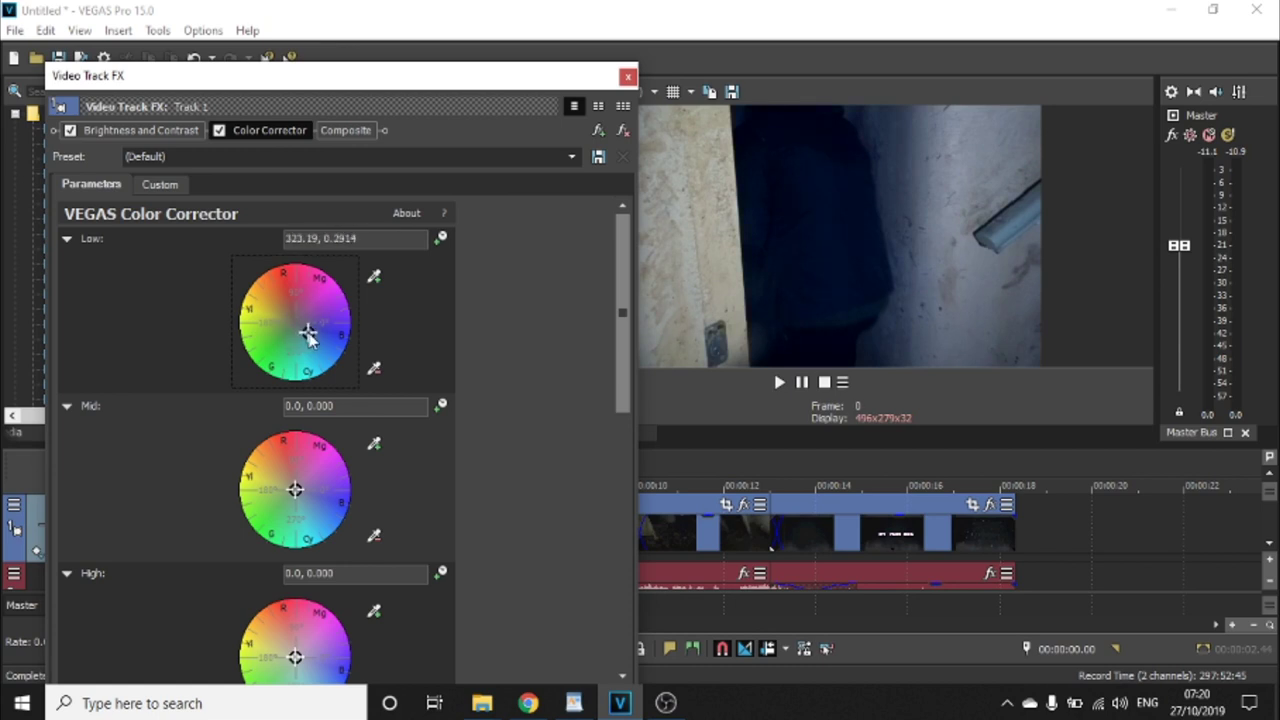
pyautogui.moveTo(294, 490); pyautogui.dragTo(293, 477)
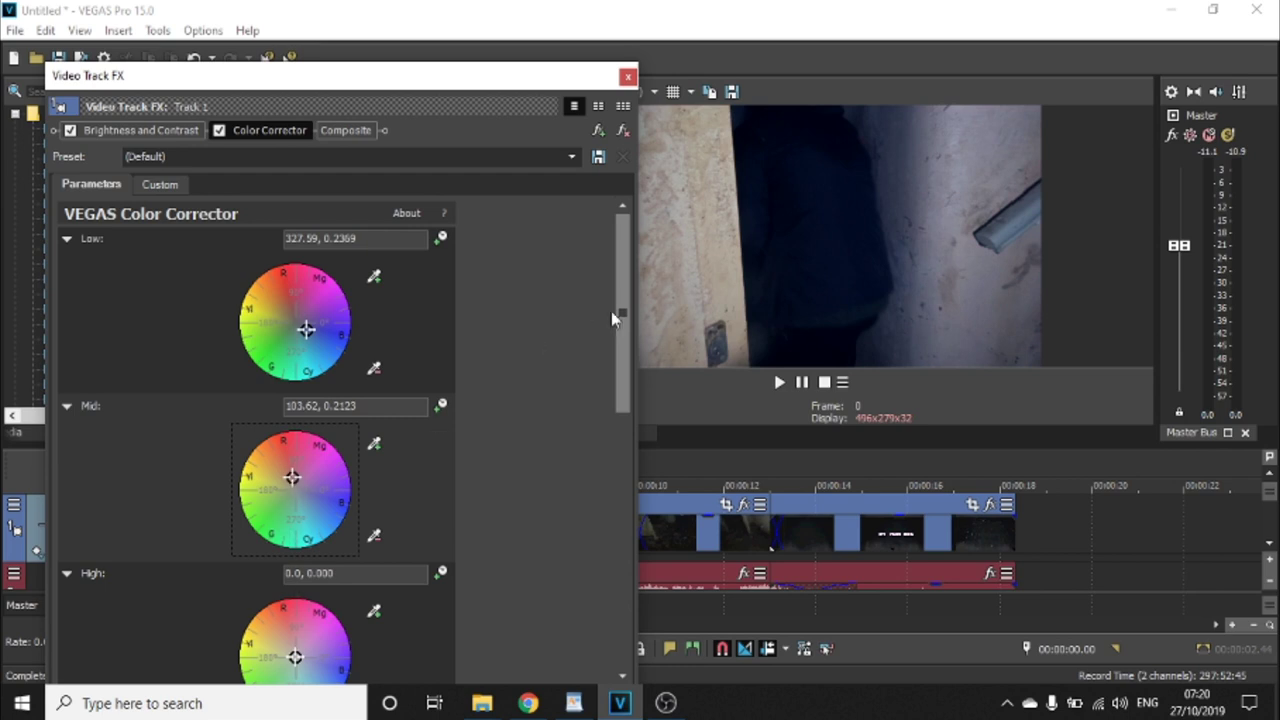
pyautogui.scroll(-3, 619, 381)
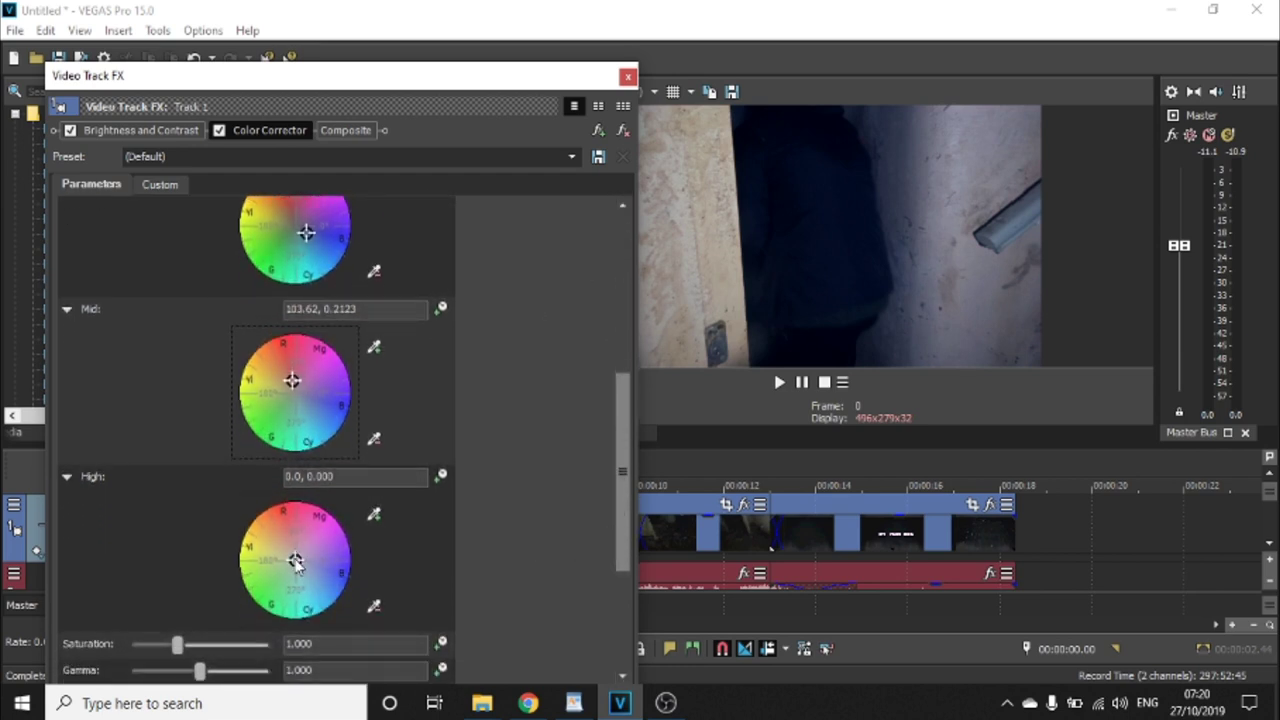
pyautogui.moveTo(296, 562)
pyautogui.mouseDown()
pyautogui.moveTo(292, 548)
pyautogui.moveTo(300, 574)
pyautogui.moveTo(290, 542)
pyautogui.moveTo(303, 566)
pyautogui.mouseUp()
pyautogui.scroll(-2, 614, 490)
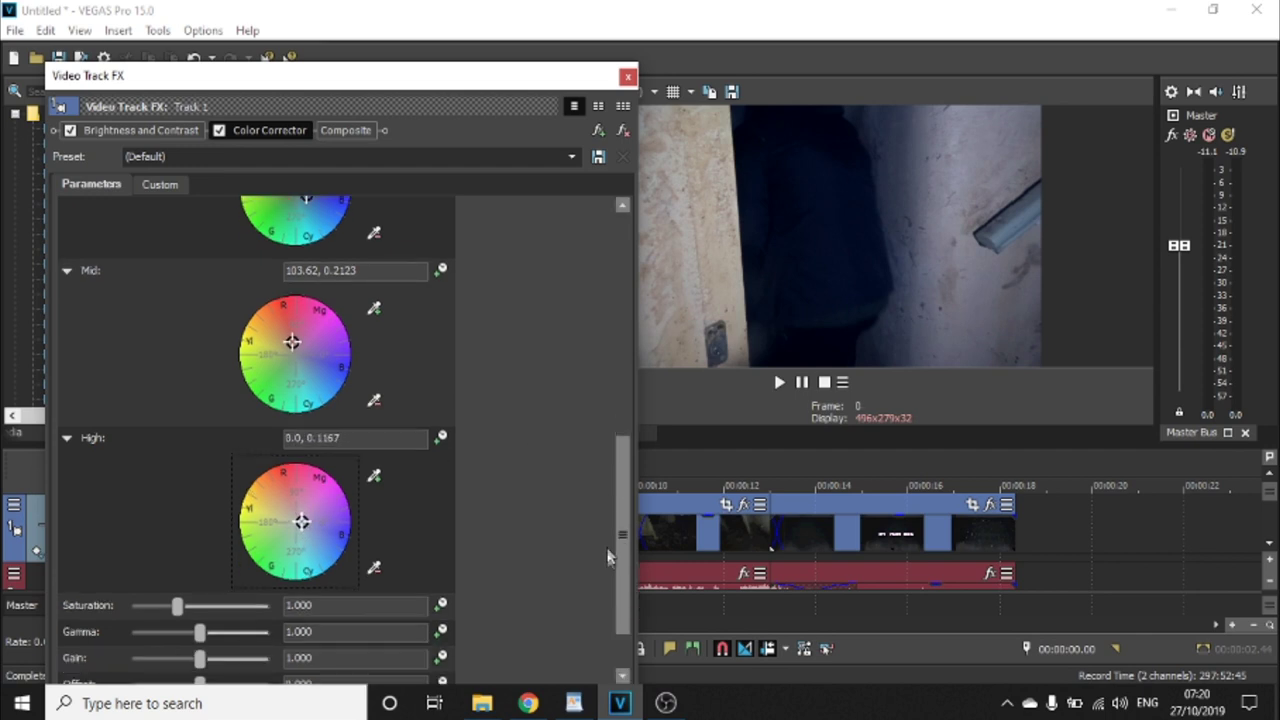
pyautogui.moveTo(190, 592); pyautogui.dragTo(191, 619)
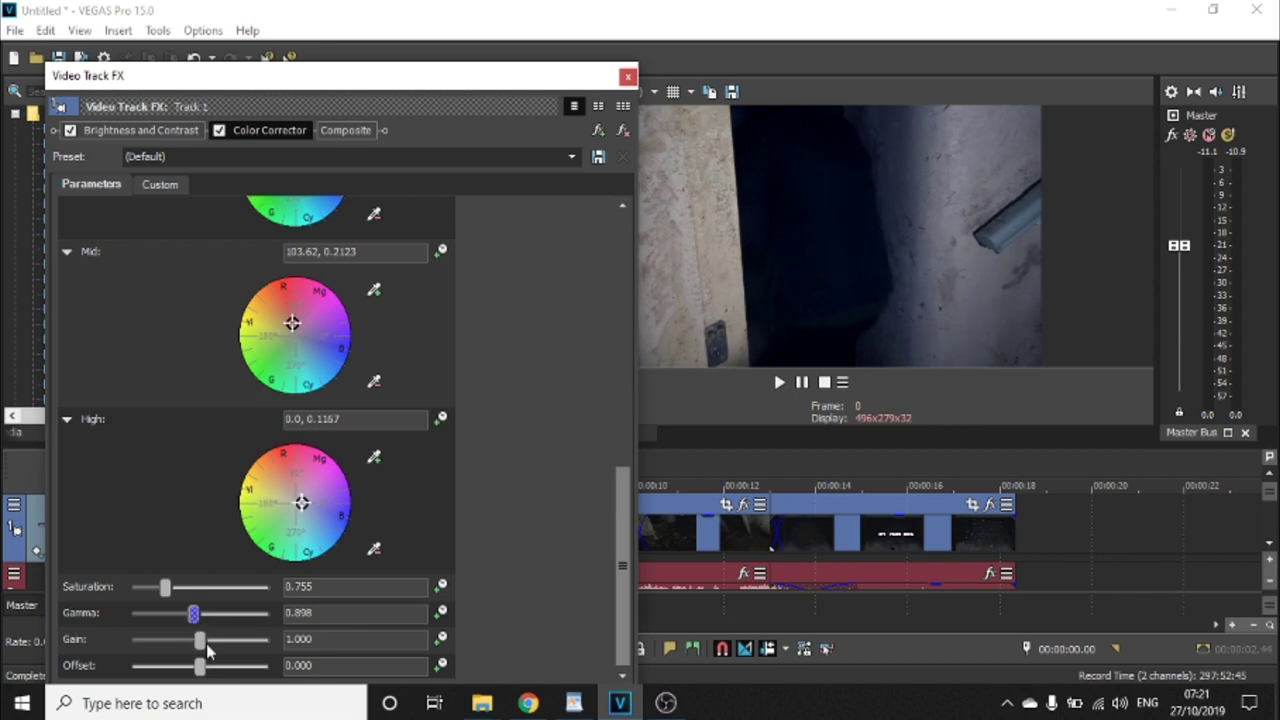
pyautogui.moveTo(208, 651); pyautogui.dragTo(203, 672)
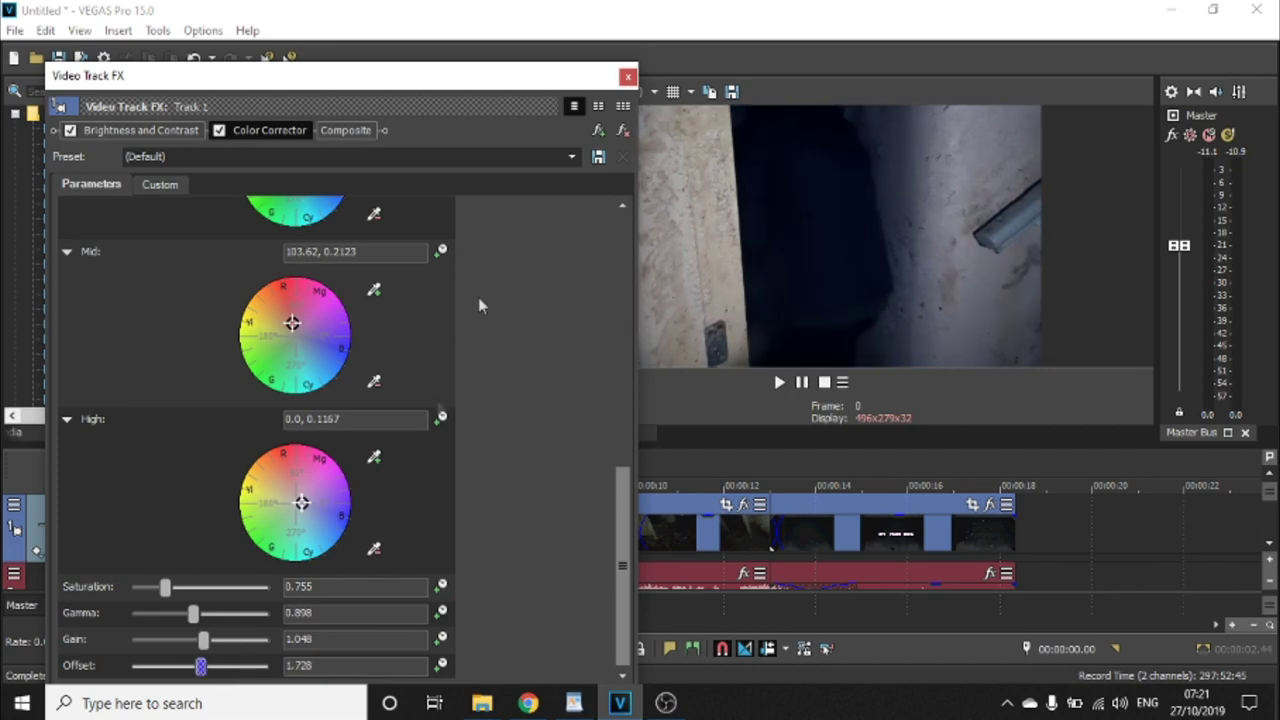
pyautogui.click(628, 75)
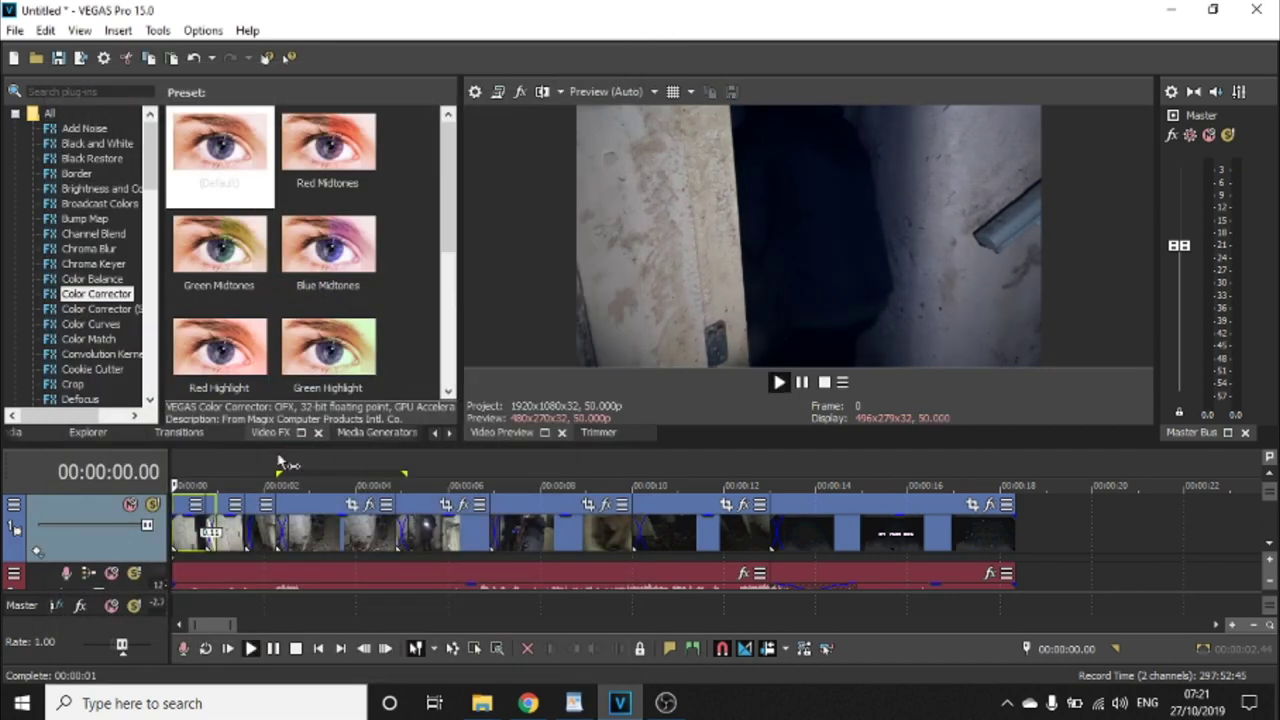
# Apply the default Color Curves preset to the whole video track.
pyautogui.click(112, 327)
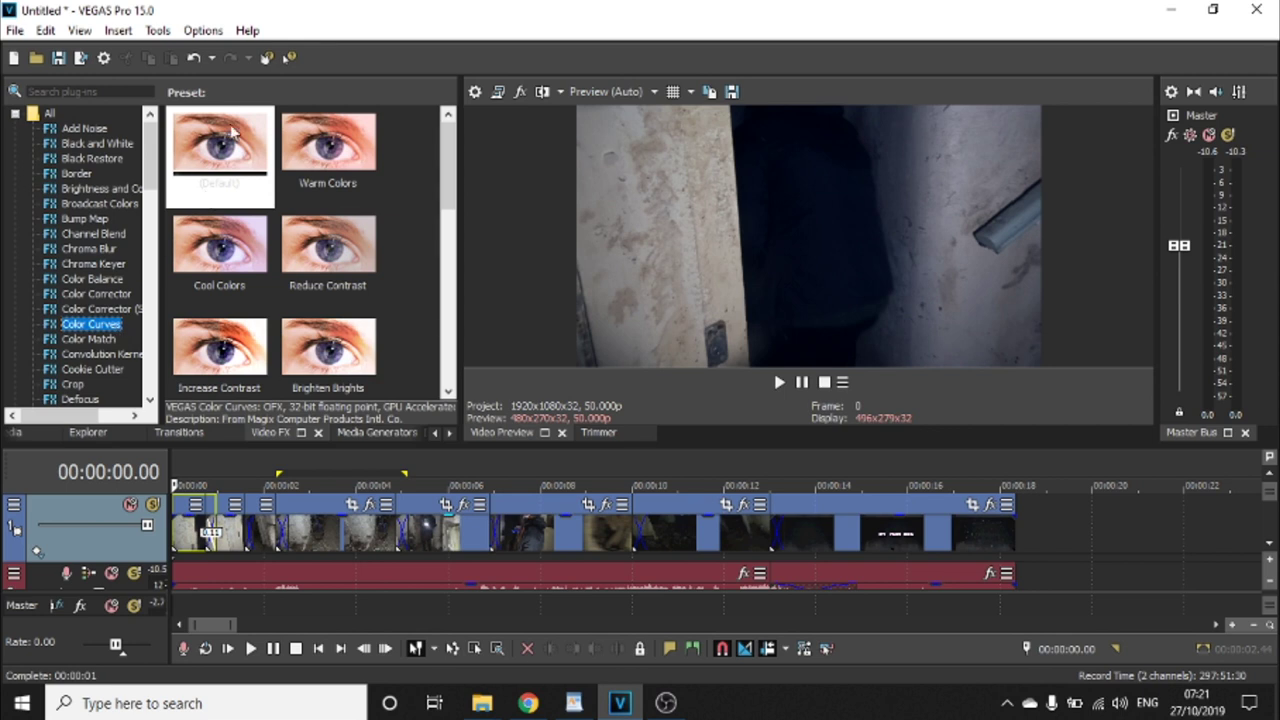
pyautogui.moveTo(232, 130); pyautogui.dragTo(138, 389)
pyautogui.moveTo(128, 558); pyautogui.dragTo(131, 562)
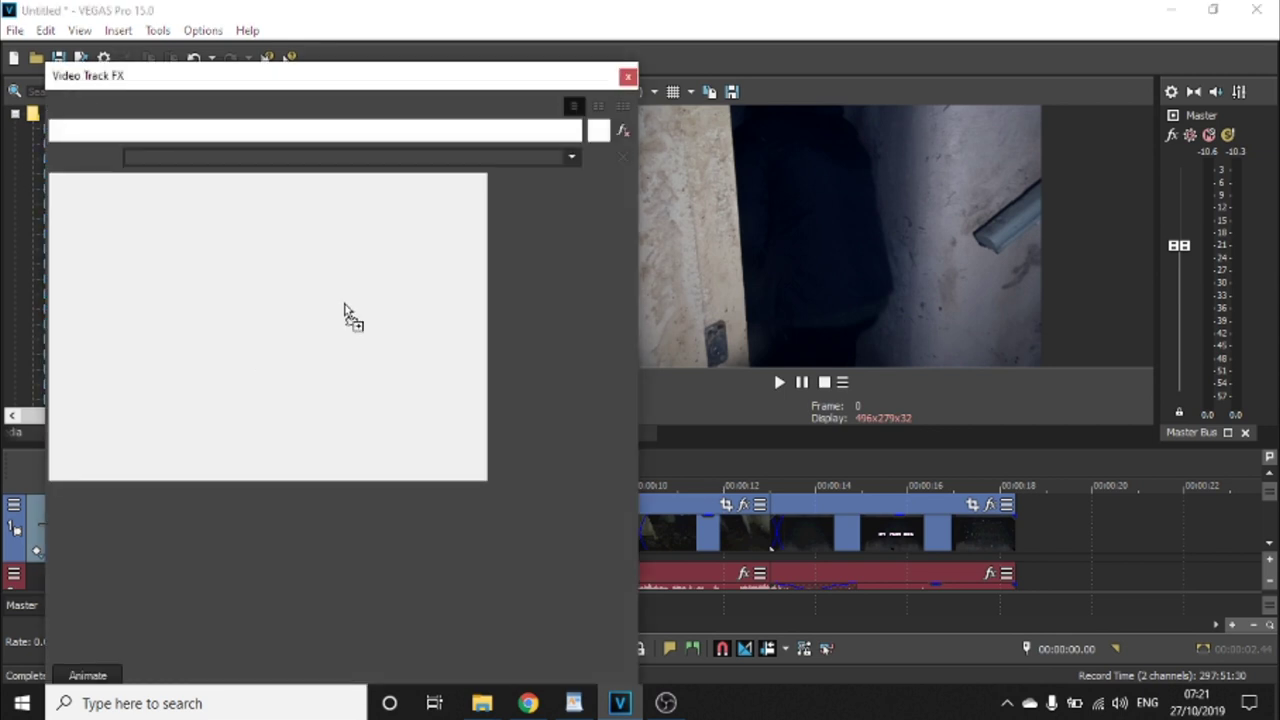
# Bow the RGB curve down to darken the image, with an upper point for highlights.
pyautogui.moveTo(244, 398)
pyautogui.mouseDown()
pyautogui.moveTo(251, 409)
pyautogui.moveTo(237, 386)
pyautogui.moveTo(258, 405)
pyautogui.mouseUp()
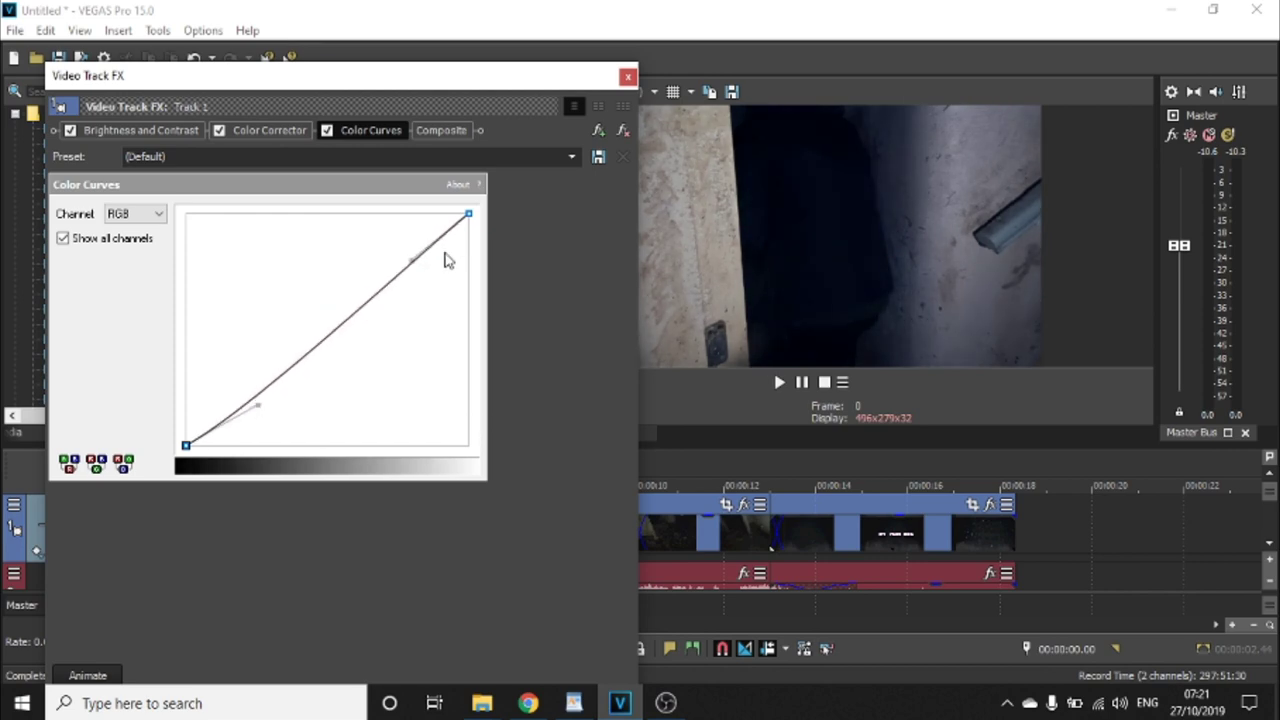
pyautogui.moveTo(408, 257)
pyautogui.mouseDown()
pyautogui.moveTo(394, 243)
pyautogui.moveTo(423, 277)
pyautogui.mouseUp()
pyautogui.click(627, 77)
# Play back the colour-graded video to review the result.
pyautogui.press('space')
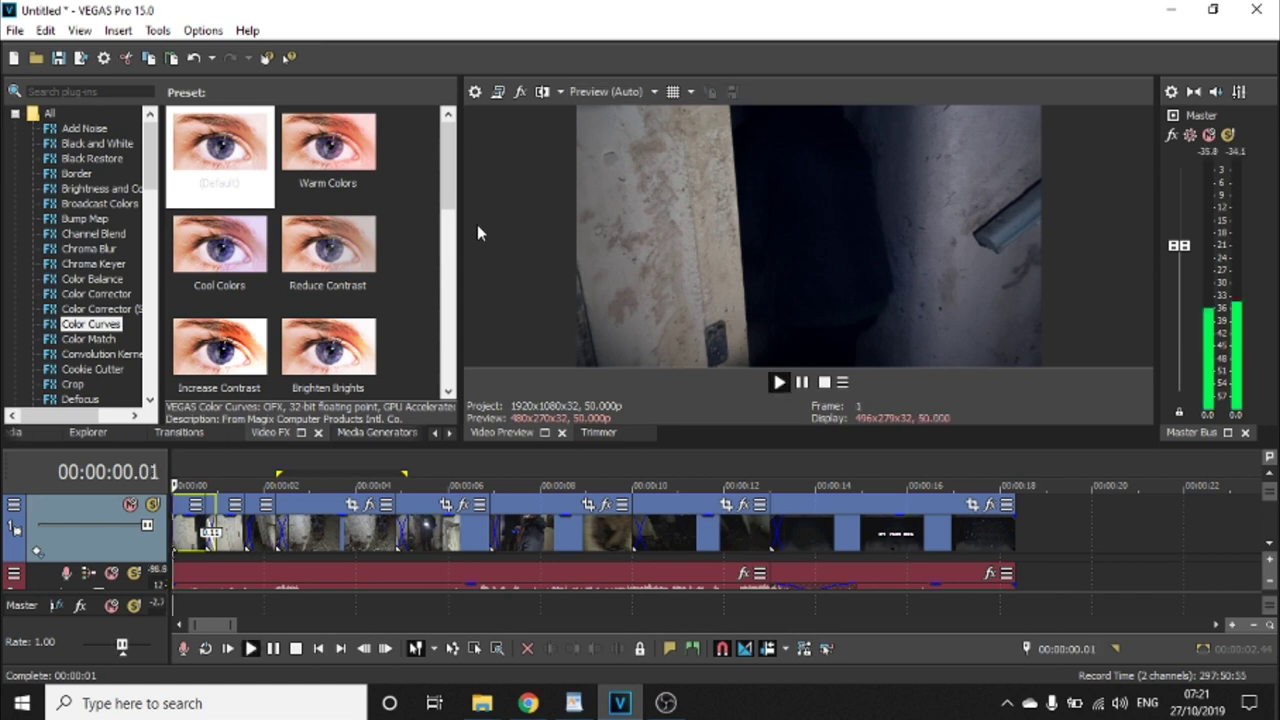
pyautogui.press('space')
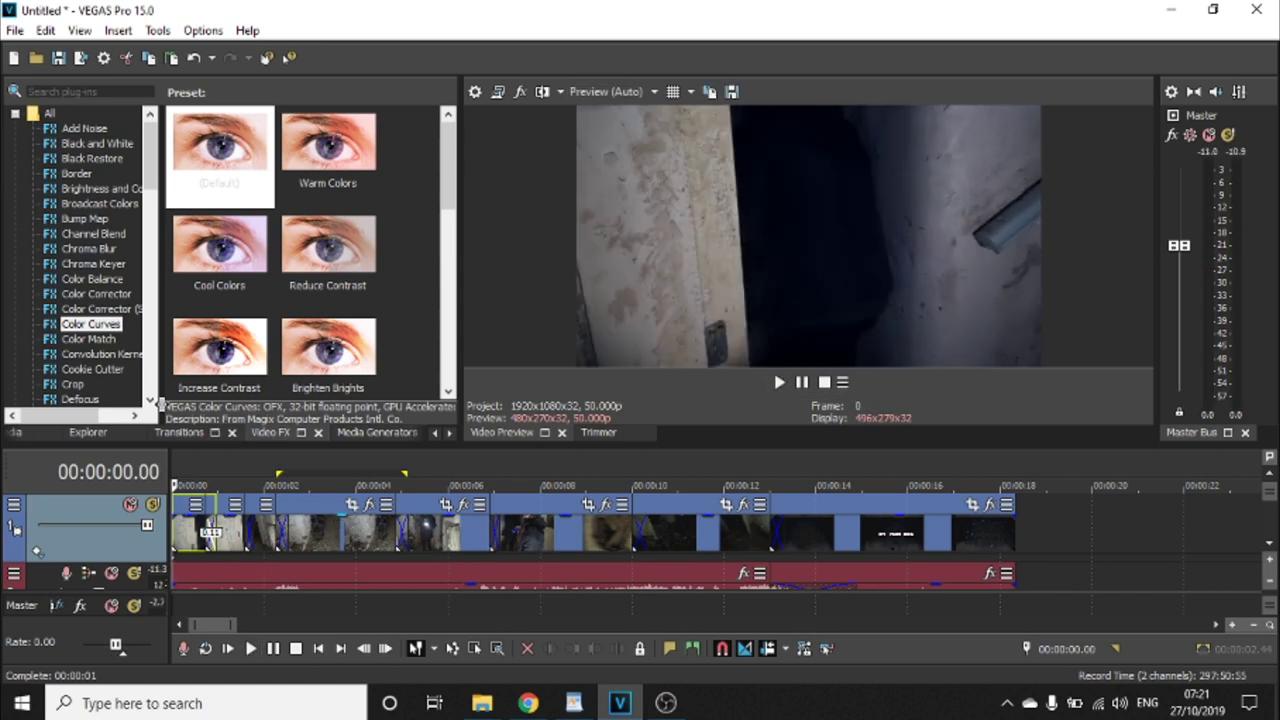
pyautogui.scroll(-5, 128, 250)
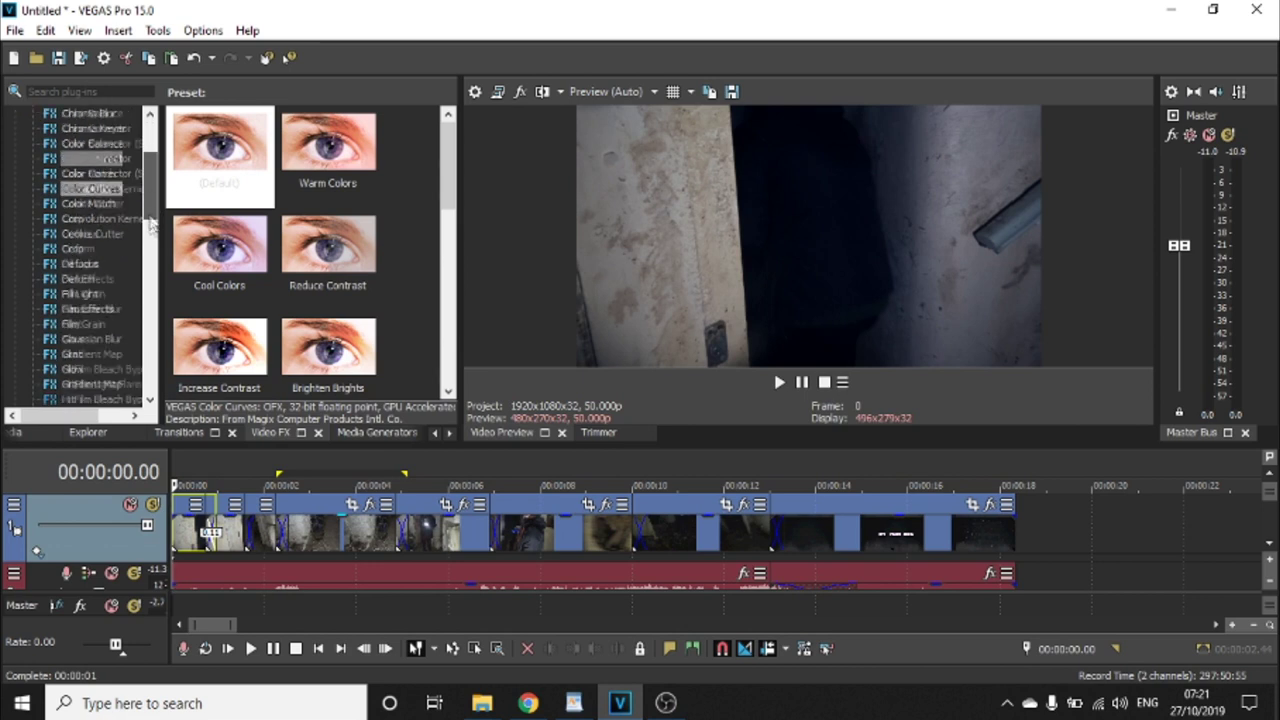
# Apply the Subtle Film Grain preset to the whole video track.
pyautogui.click(90, 233)
pyautogui.click(88, 248)
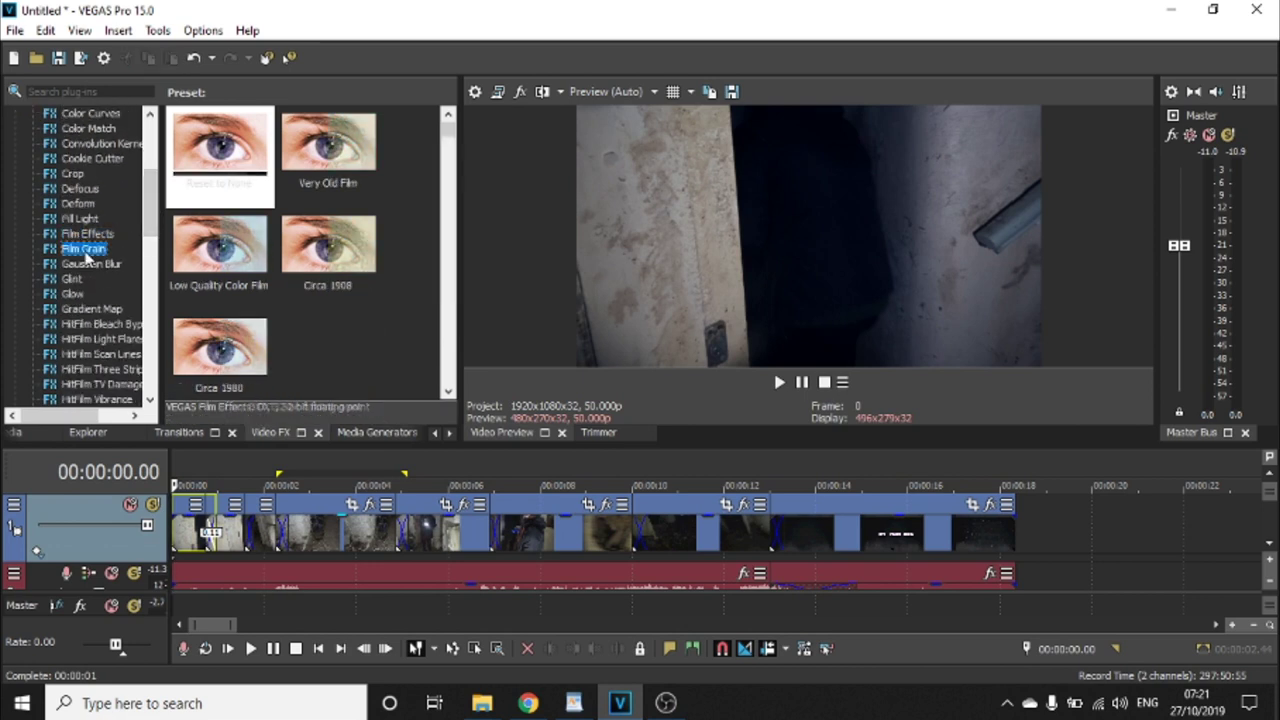
pyautogui.click(95, 236)
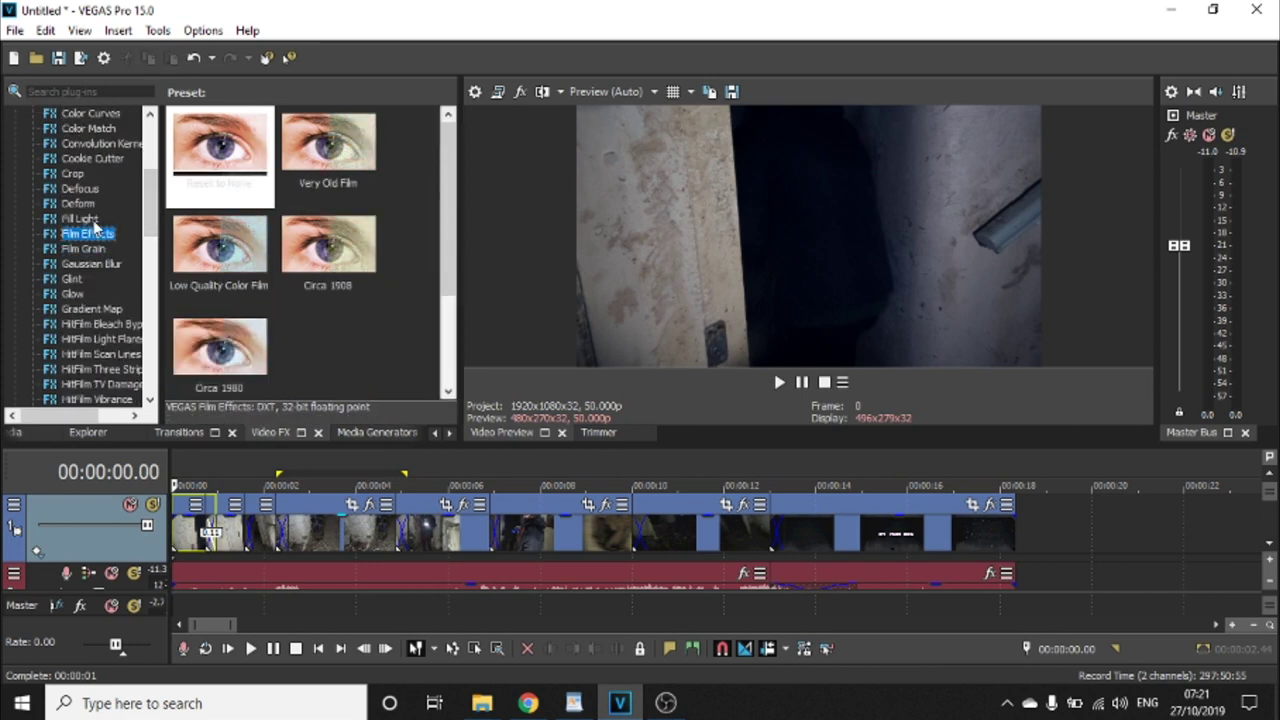
pyautogui.click(88, 219)
pyautogui.click(86, 248)
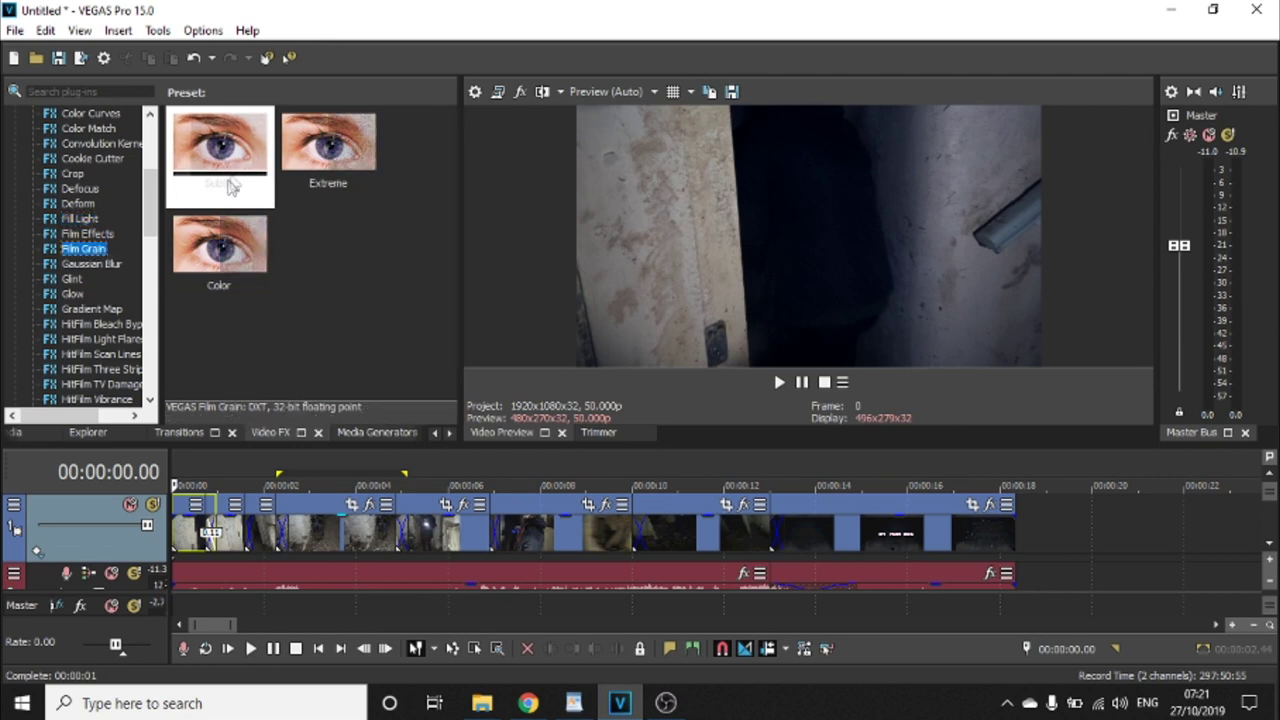
pyautogui.moveTo(231, 187); pyautogui.dragTo(124, 553)
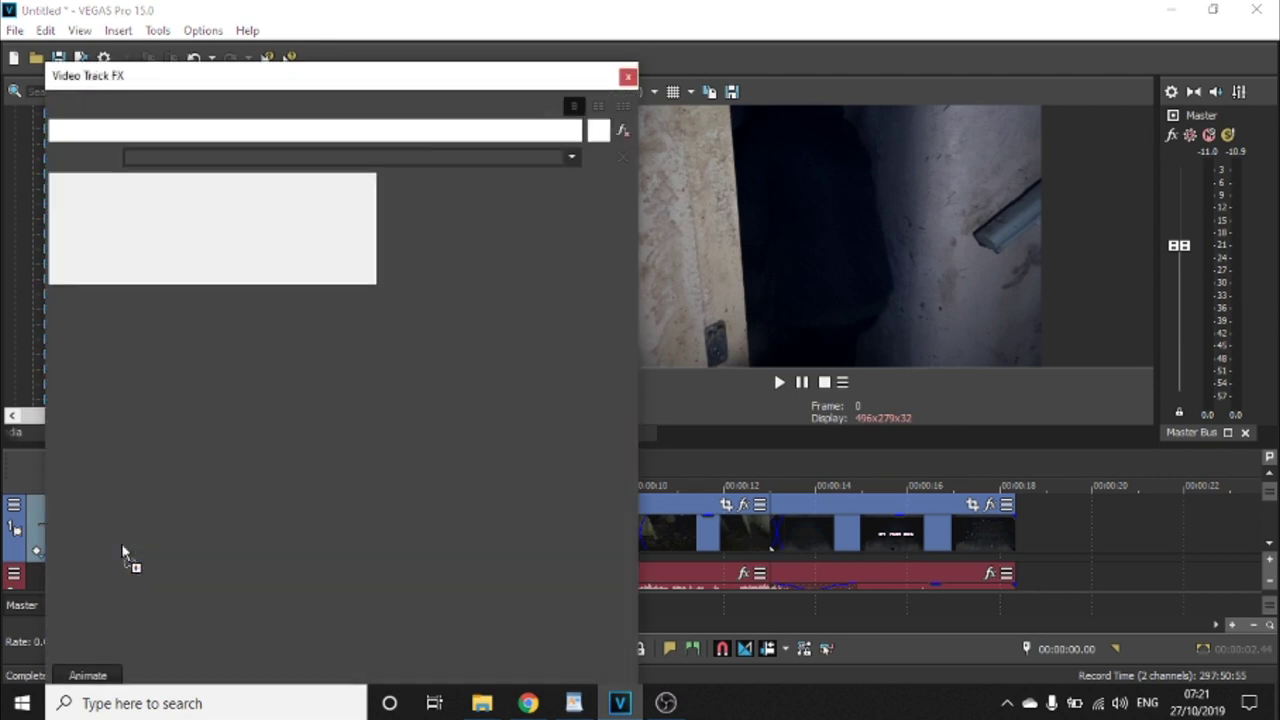
# Lower the film grain amount to about 0.10 and preview the project.
pyautogui.moveTo(188, 217); pyautogui.dragTo(148, 272)
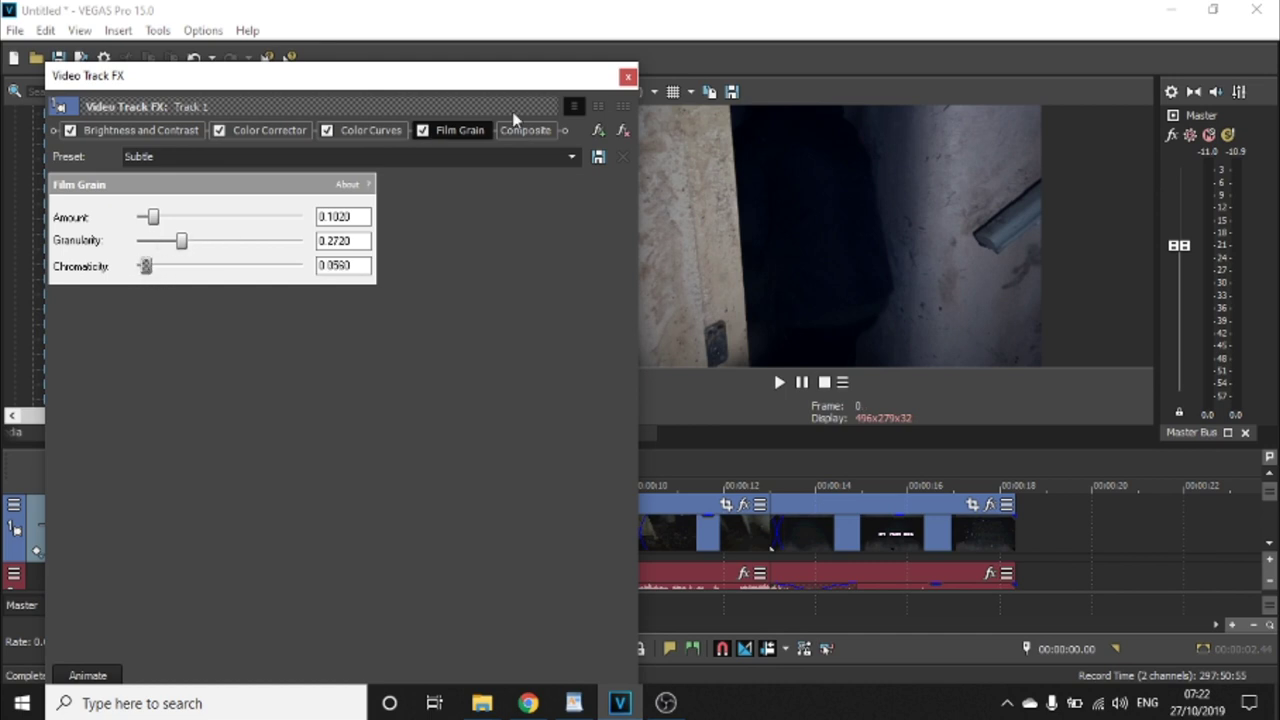
pyautogui.click(627, 76)
pyautogui.press('space')
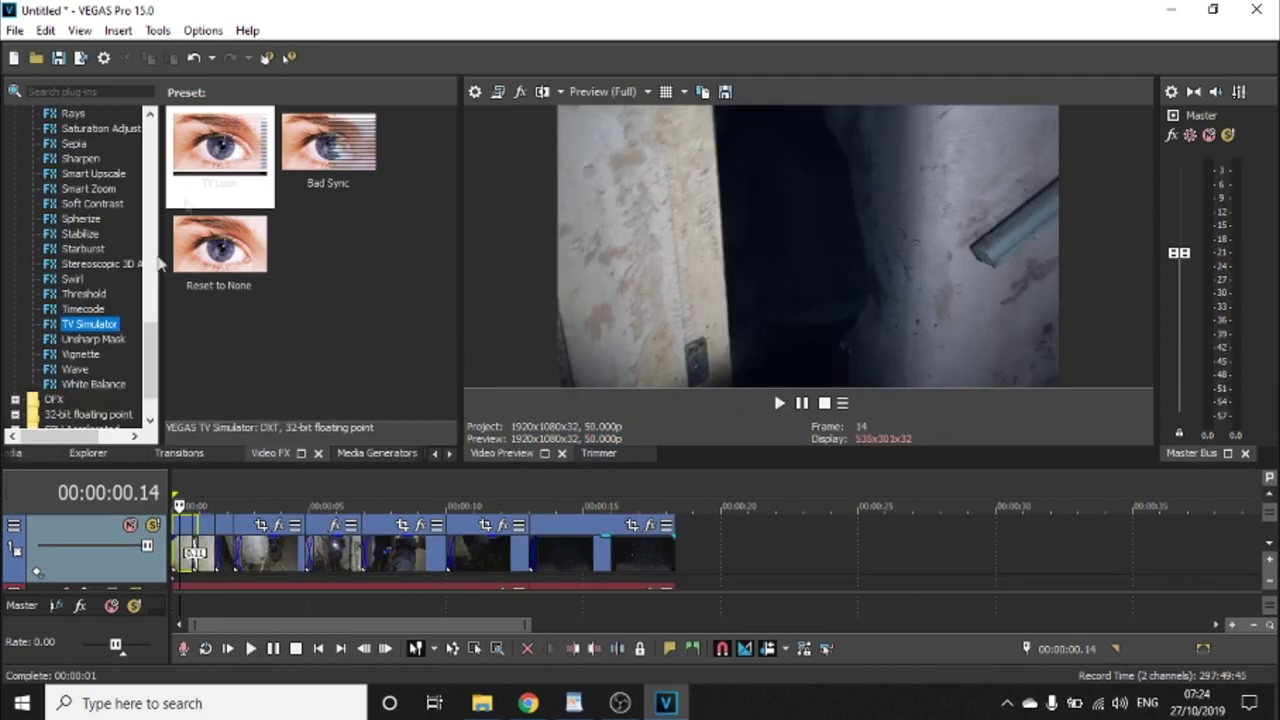
# Apply a plain TV Simulator to the first clip and reduce its vertical sync.
pyautogui.moveTo(220, 145); pyautogui.dragTo(190, 552)
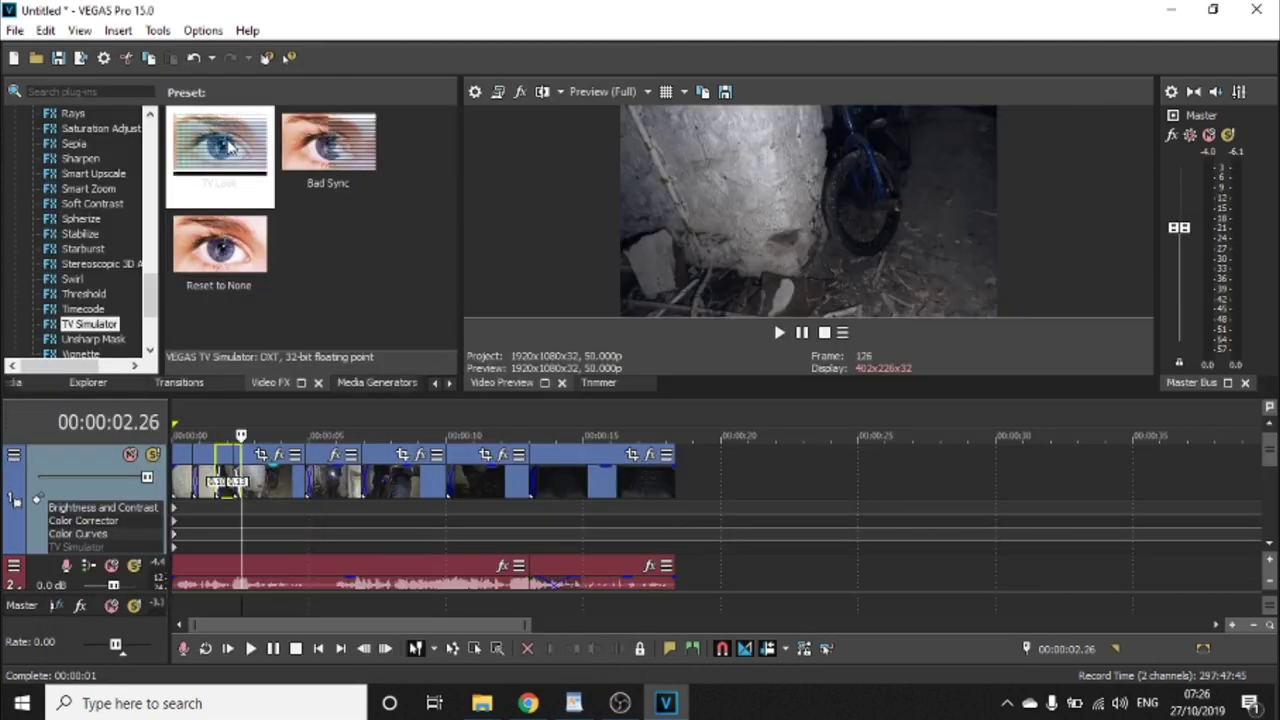
pyautogui.moveTo(221, 285); pyautogui.dragTo(258, 480)
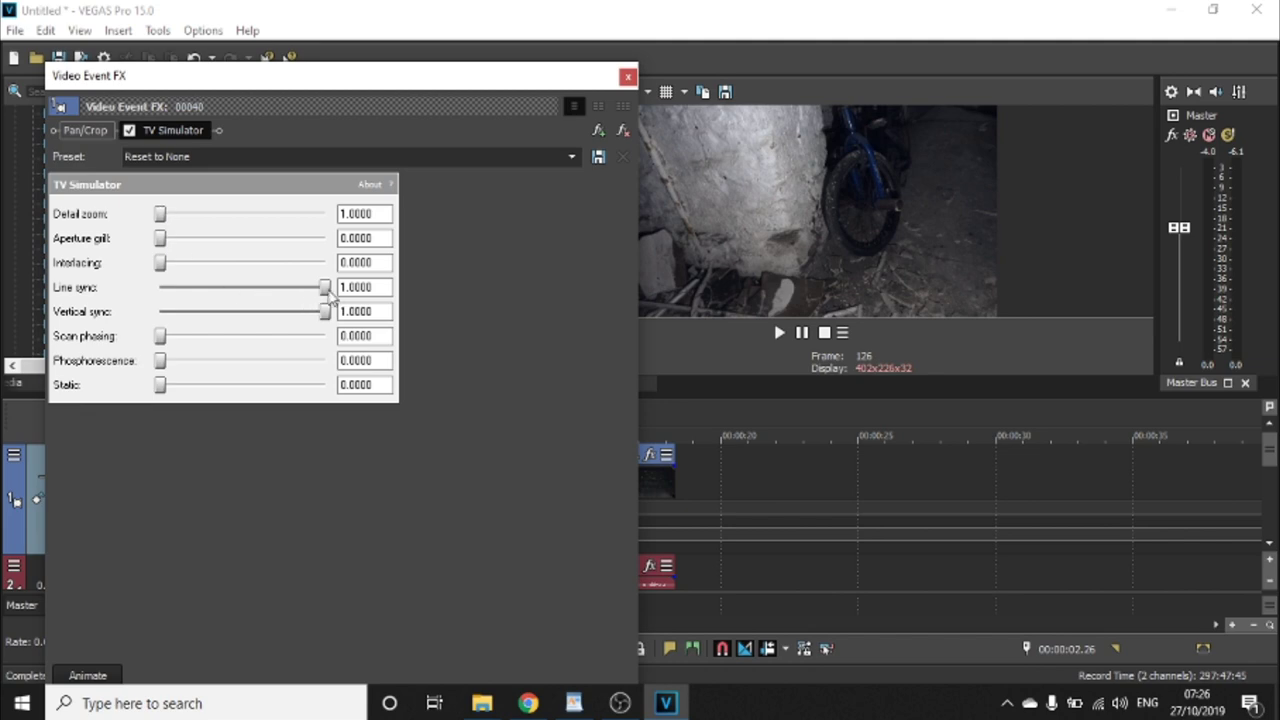
pyautogui.moveTo(325, 287)
pyautogui.mouseDown()
pyautogui.moveTo(250, 290)
pyautogui.moveTo(372, 292)
pyautogui.moveTo(243, 334)
pyautogui.moveTo(177, 331)
pyautogui.moveTo(303, 328)
pyautogui.mouseUp()
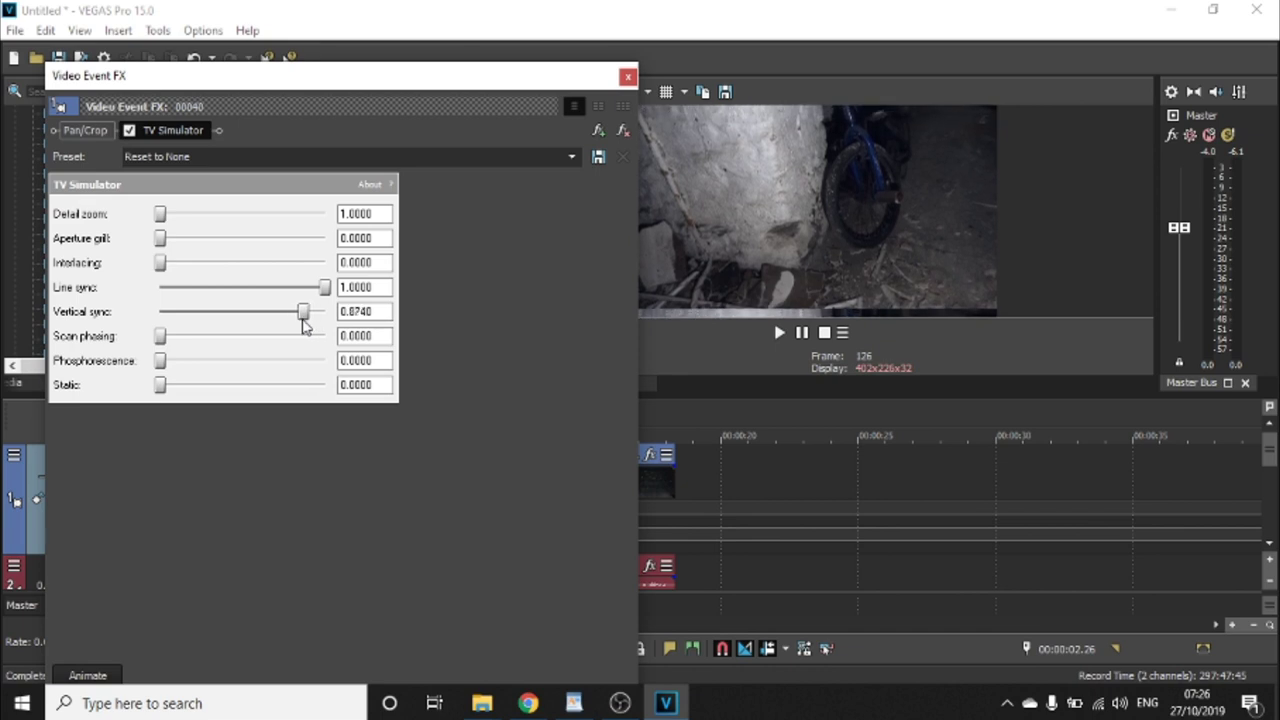
# Raise detail zoom, set aperture grill 0.1360 and interlacing 0.0960, then preview playback.
pyautogui.moveTo(160, 216); pyautogui.dragTo(172, 263)
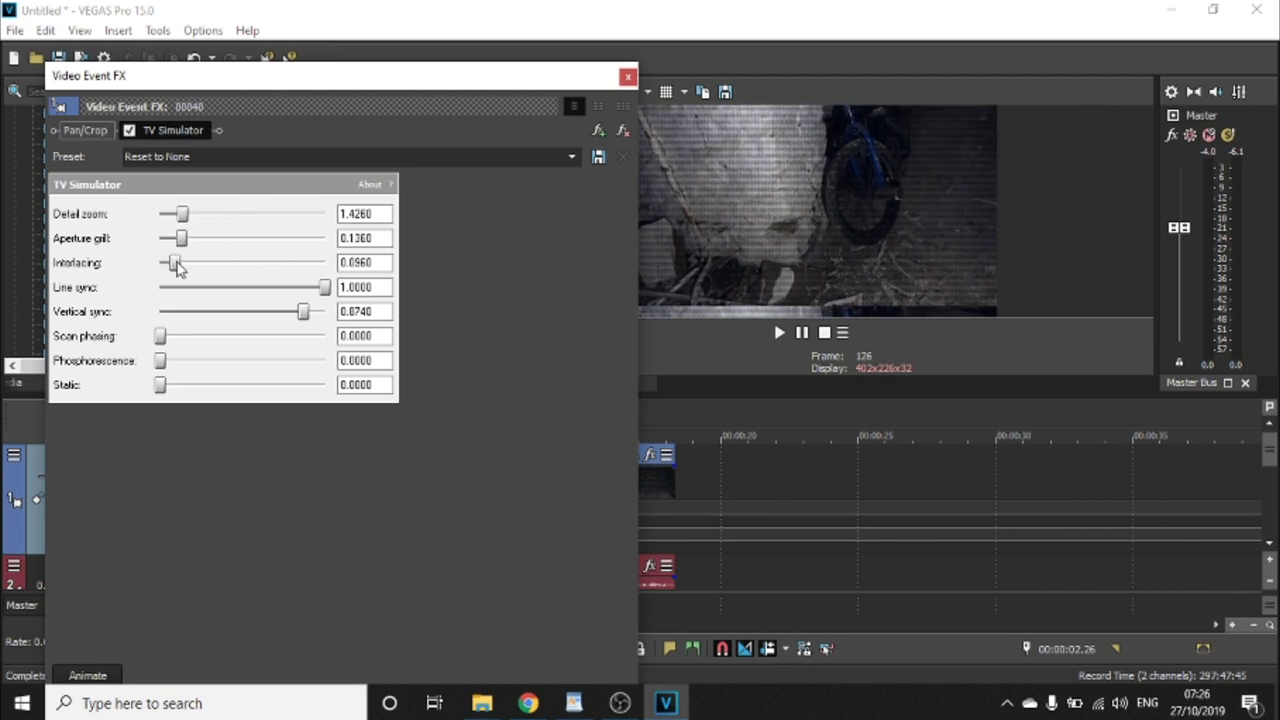
pyautogui.moveTo(161, 337); pyautogui.dragTo(136, 405)
pyautogui.click(628, 76)
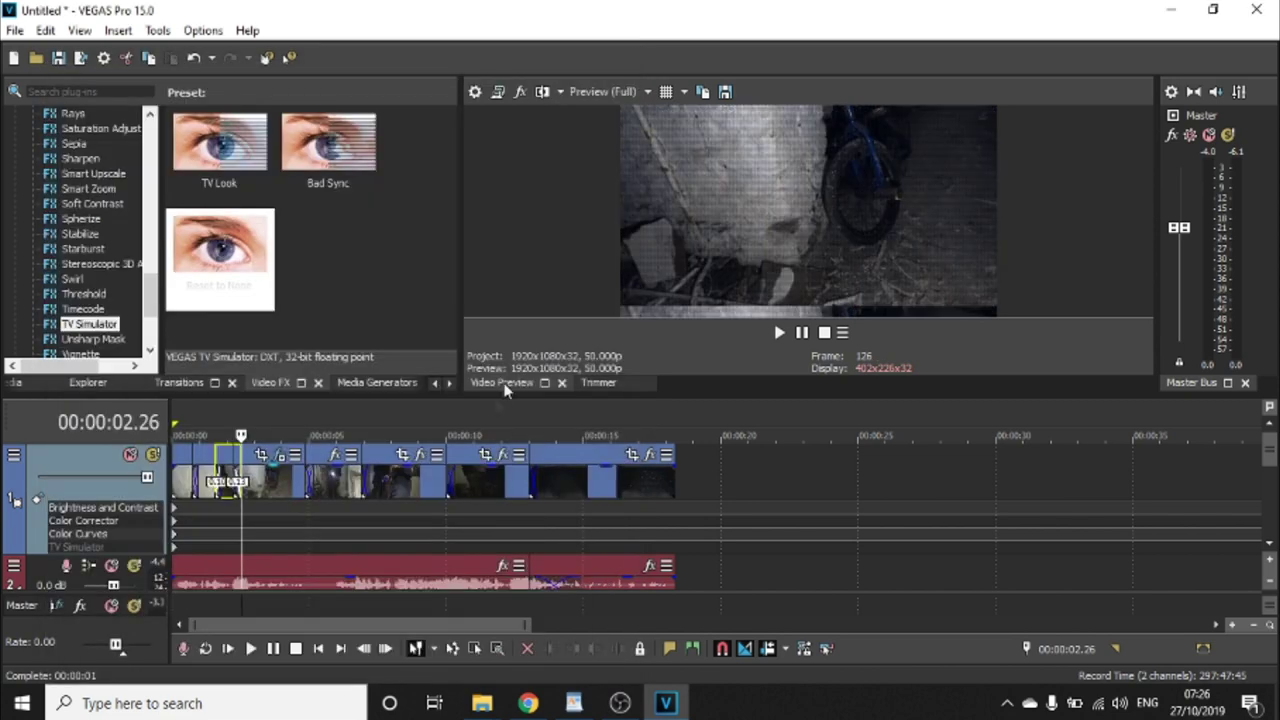
pyautogui.press('space')
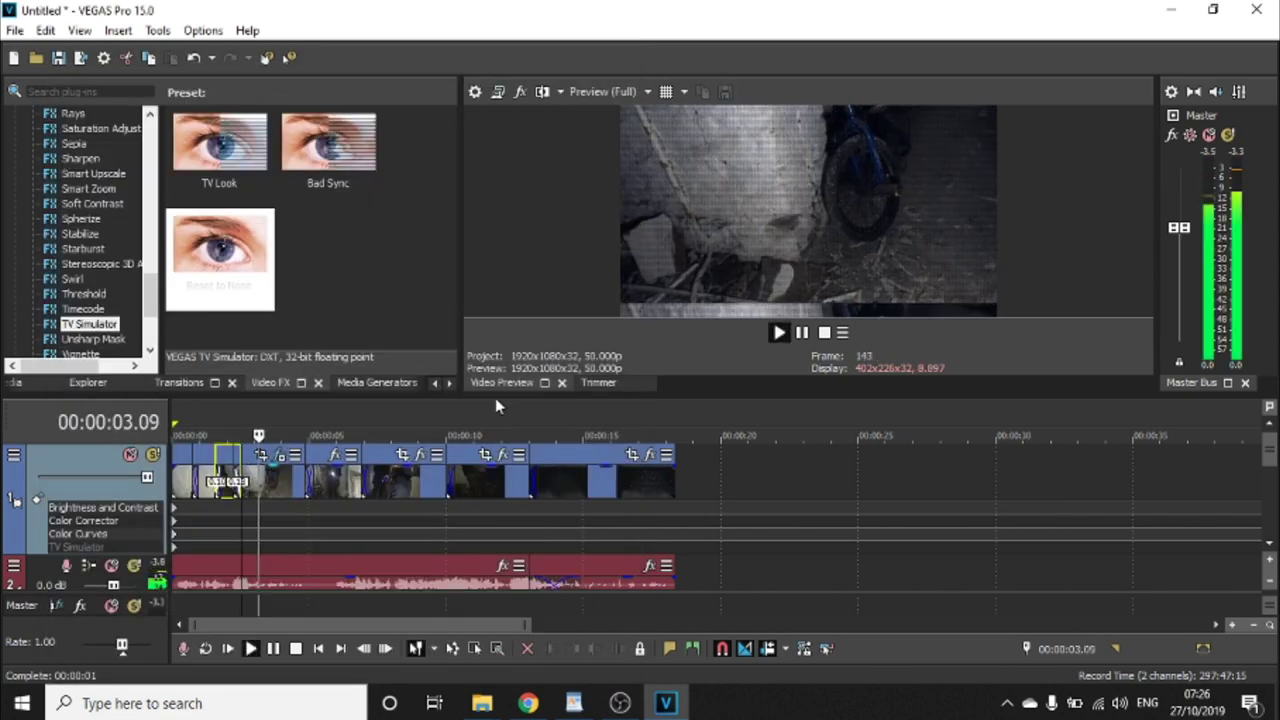
# Give the clip near 10 s a TV Simulator with lowered line sync, detail zoom and interlacing.
pyautogui.click(457, 481)
pyautogui.press('space')
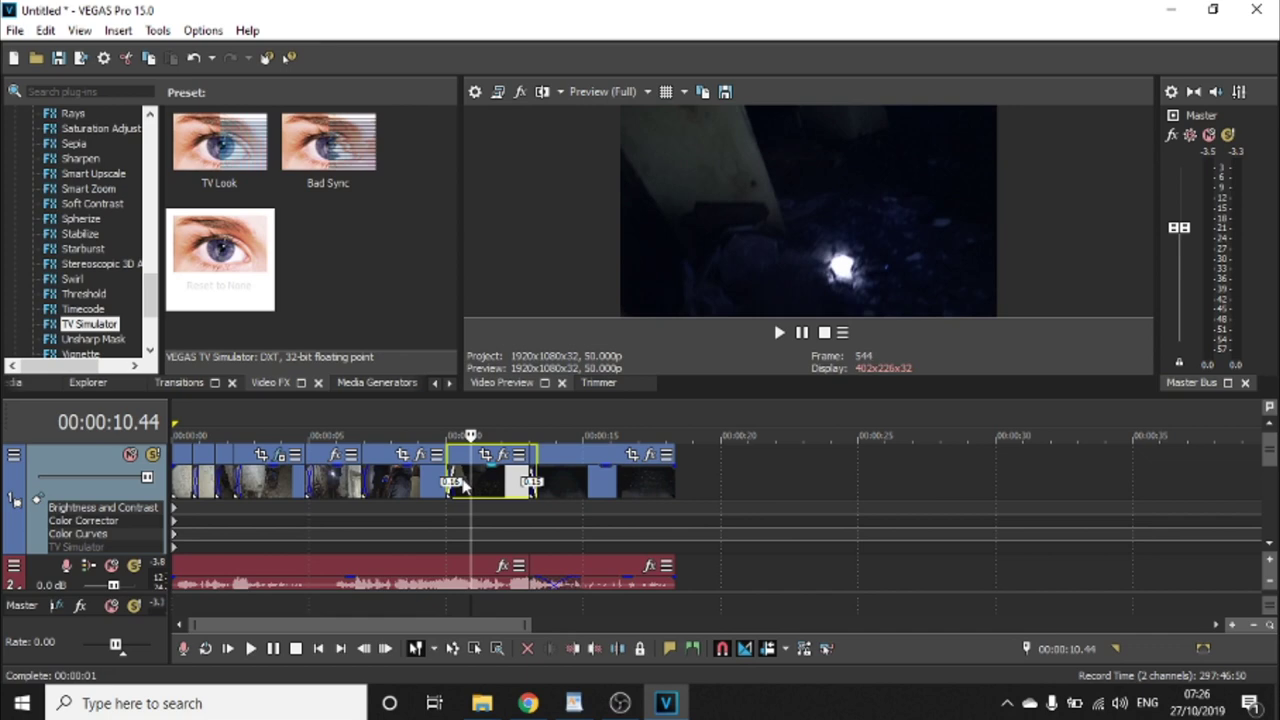
pyautogui.moveTo(245, 270); pyautogui.dragTo(484, 484)
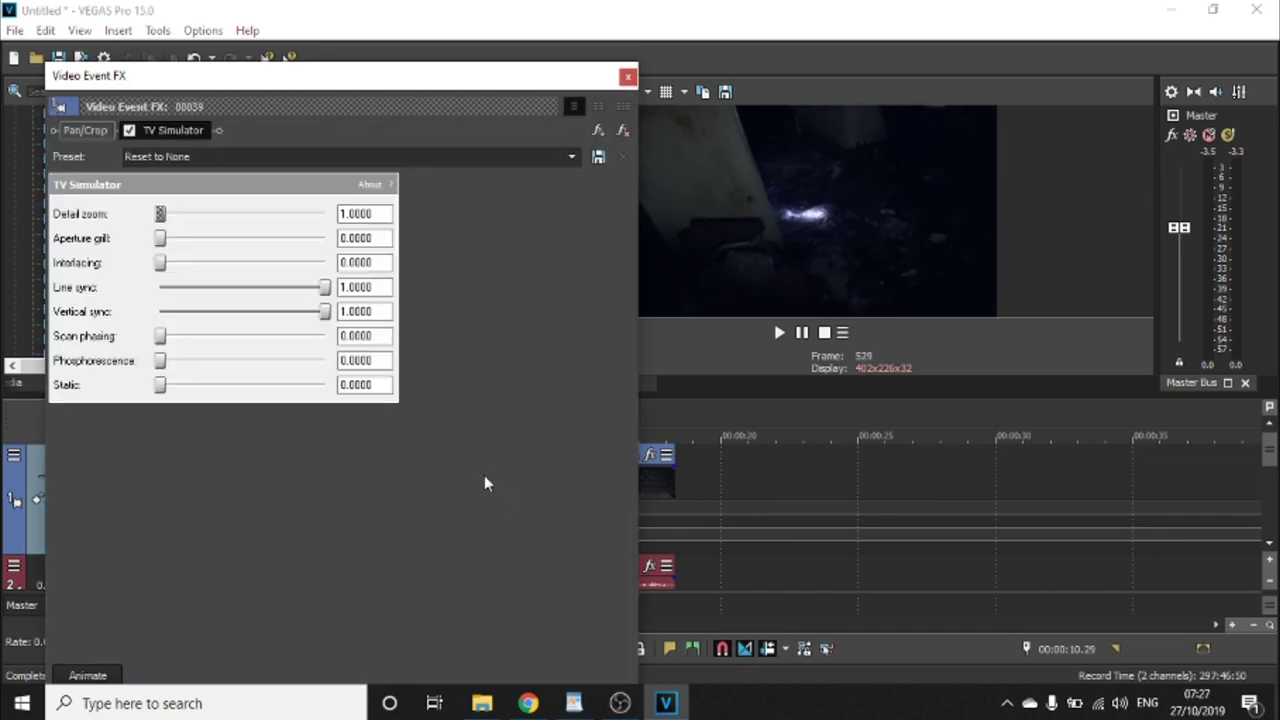
pyautogui.moveTo(325, 288); pyautogui.dragTo(258, 290)
pyautogui.moveTo(160, 214); pyautogui.dragTo(172, 263)
pyautogui.moveTo(160, 385); pyautogui.dragTo(171, 386)
pyautogui.click(627, 76)
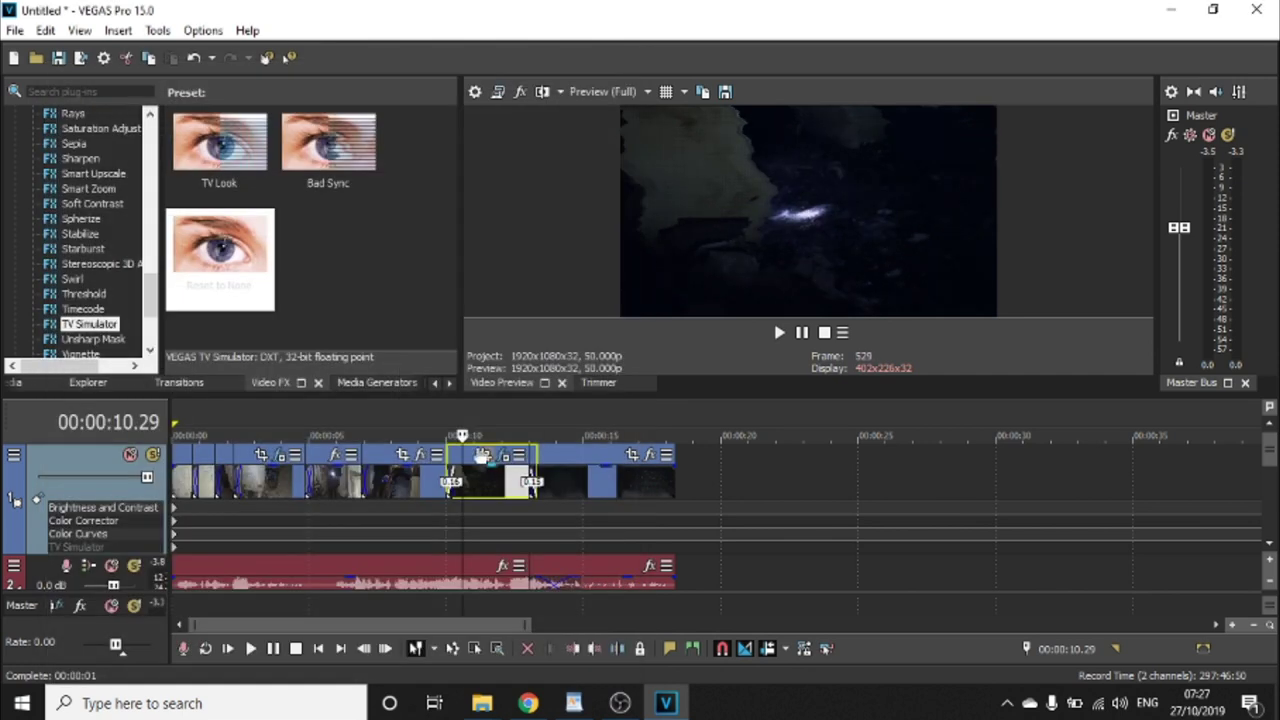
pyautogui.press('space')
pyautogui.press('space')
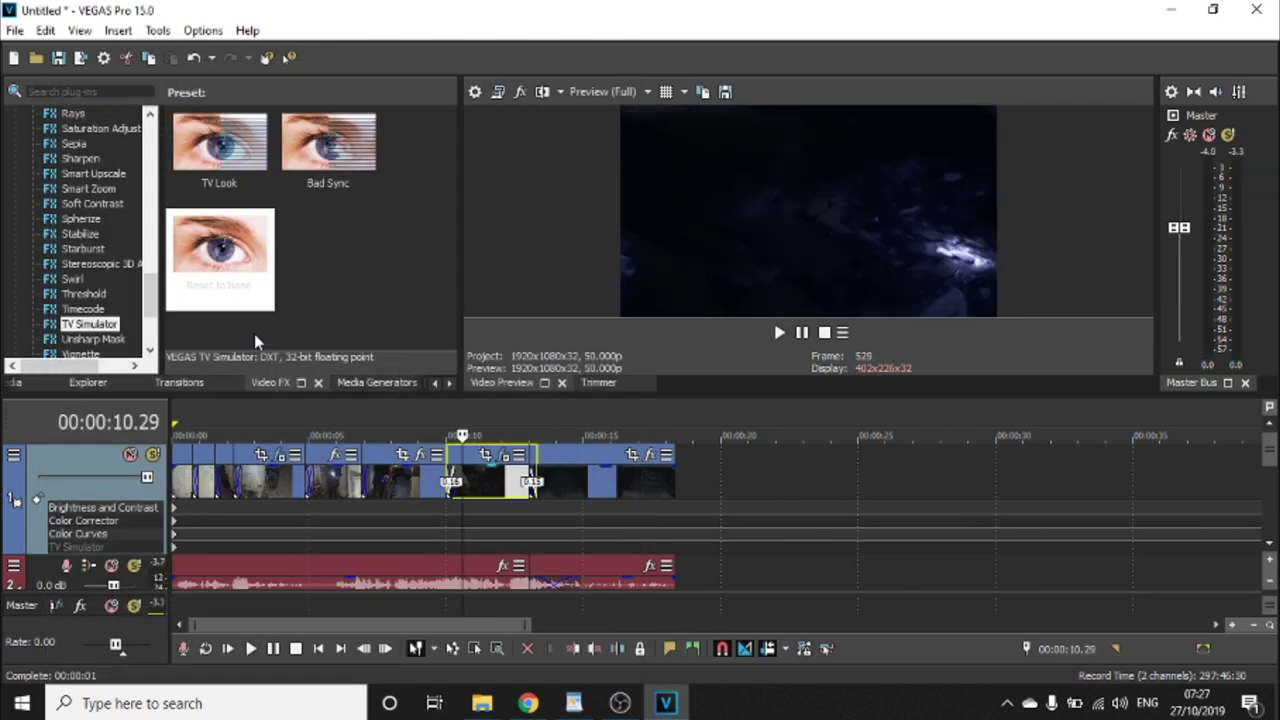
# Add Stereoscopic 3D Adjust to that clip with horizontal offset -0.0361.
pyautogui.click(100, 263)
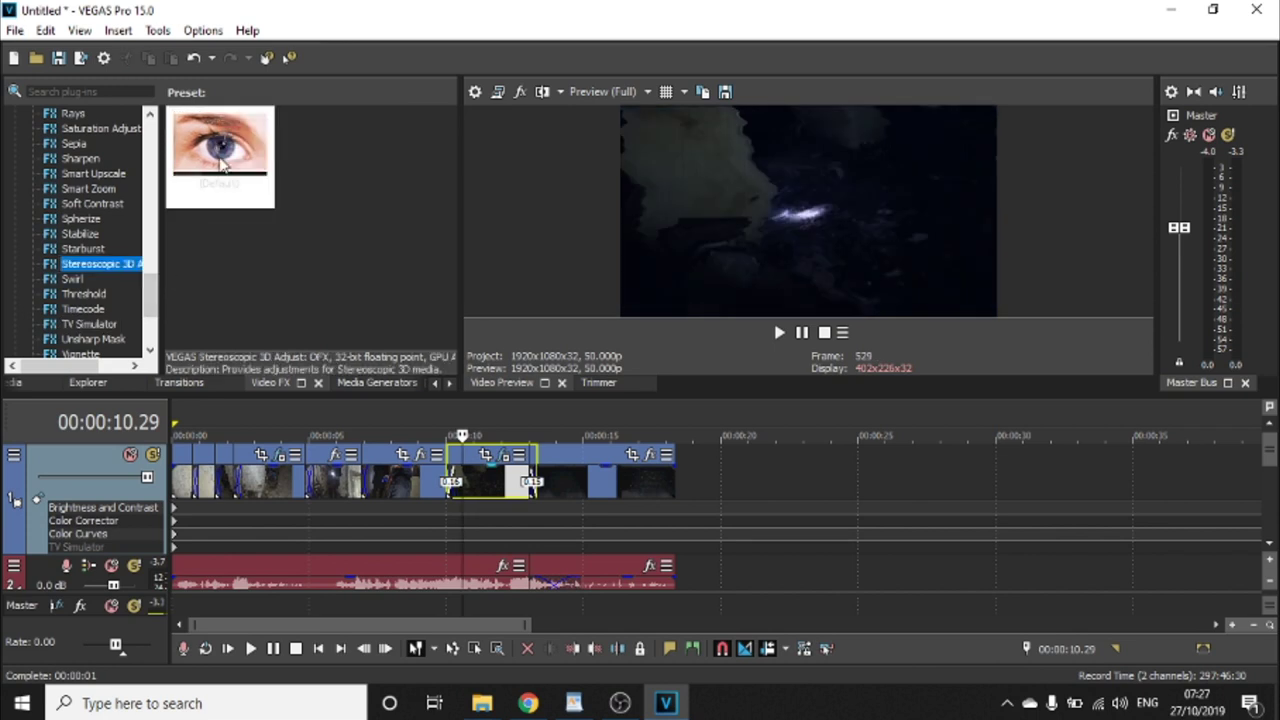
pyautogui.moveTo(220, 165); pyautogui.dragTo(452, 473)
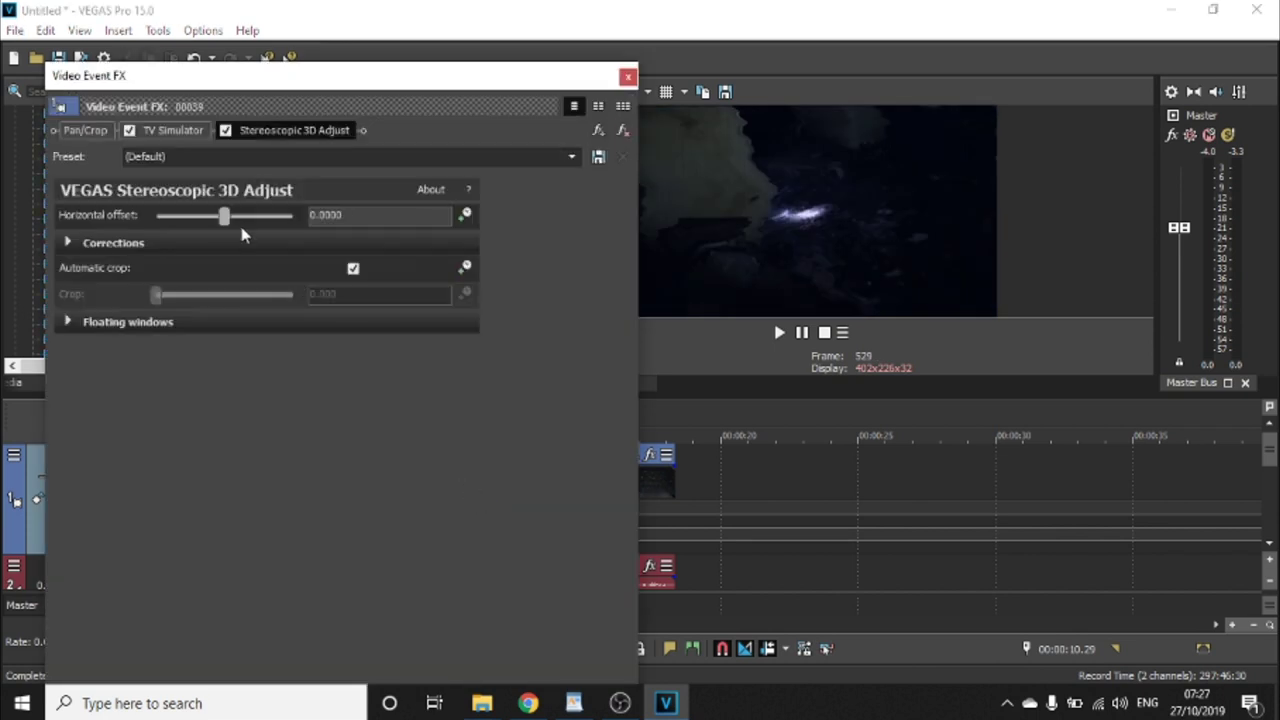
pyautogui.moveTo(226, 217)
pyautogui.mouseDown()
pyautogui.moveTo(240, 219)
pyautogui.moveTo(197, 228)
pyautogui.moveTo(246, 217)
pyautogui.mouseUp()
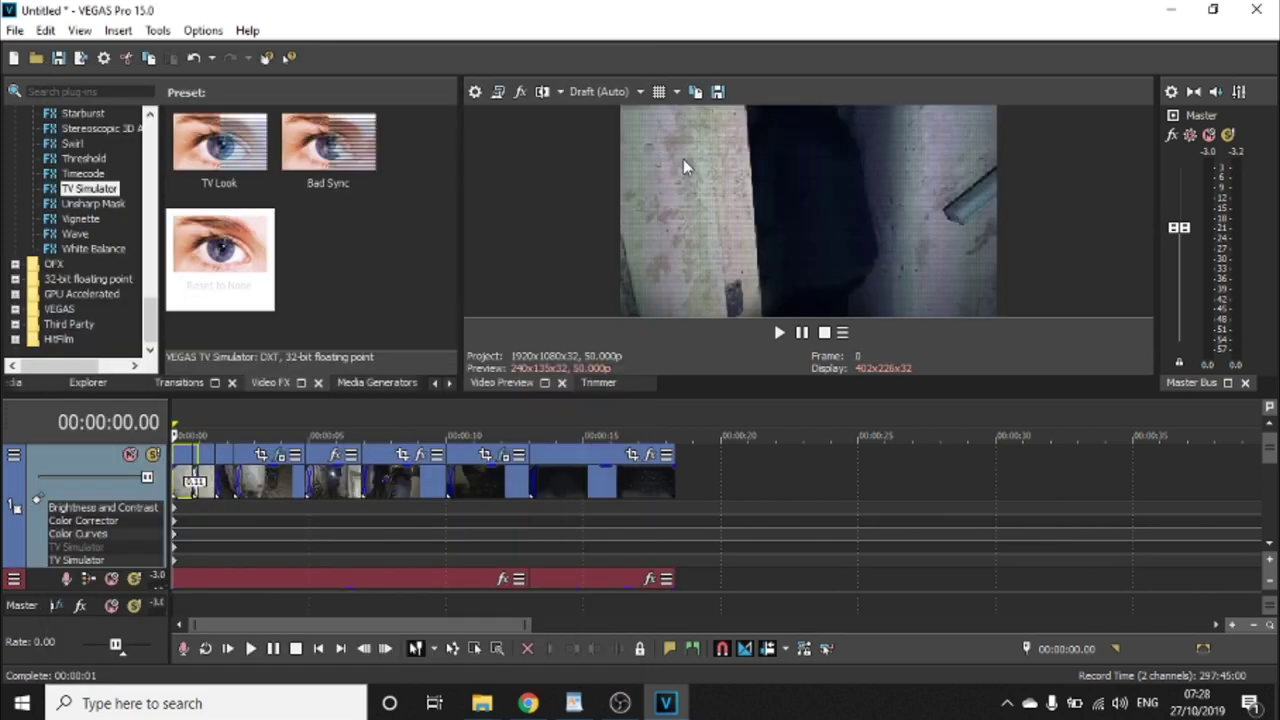
# Select the full project length and render it as Sony AVC/MVC Internet 1920x1080-30p.
pyautogui.doubleClick(678, 485)
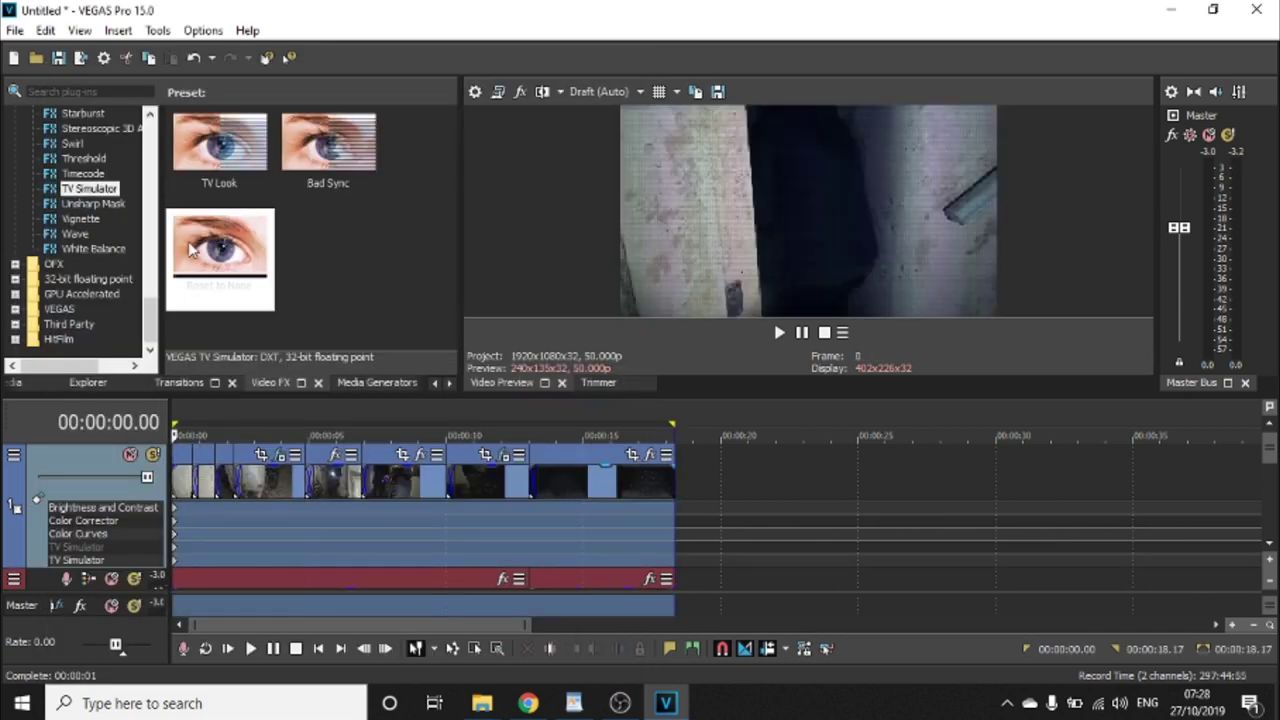
pyautogui.click(15, 30)
pyautogui.click(60, 174)
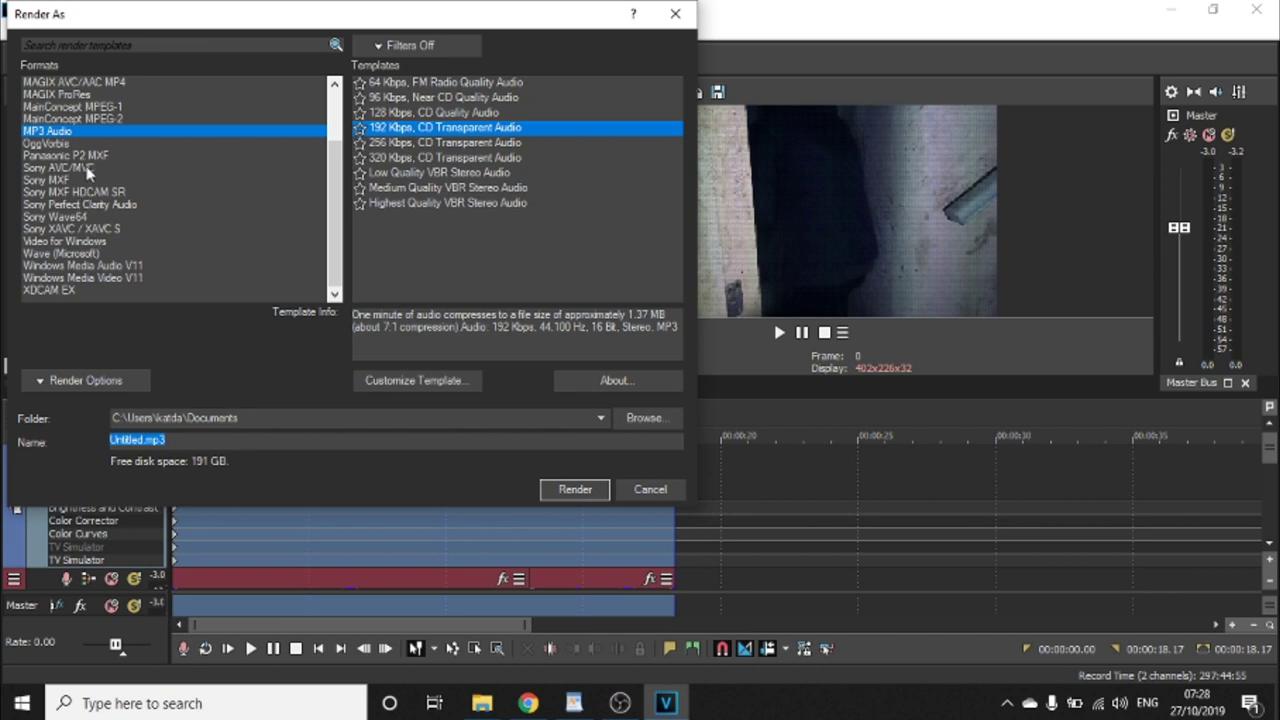
pyautogui.click(85, 168)
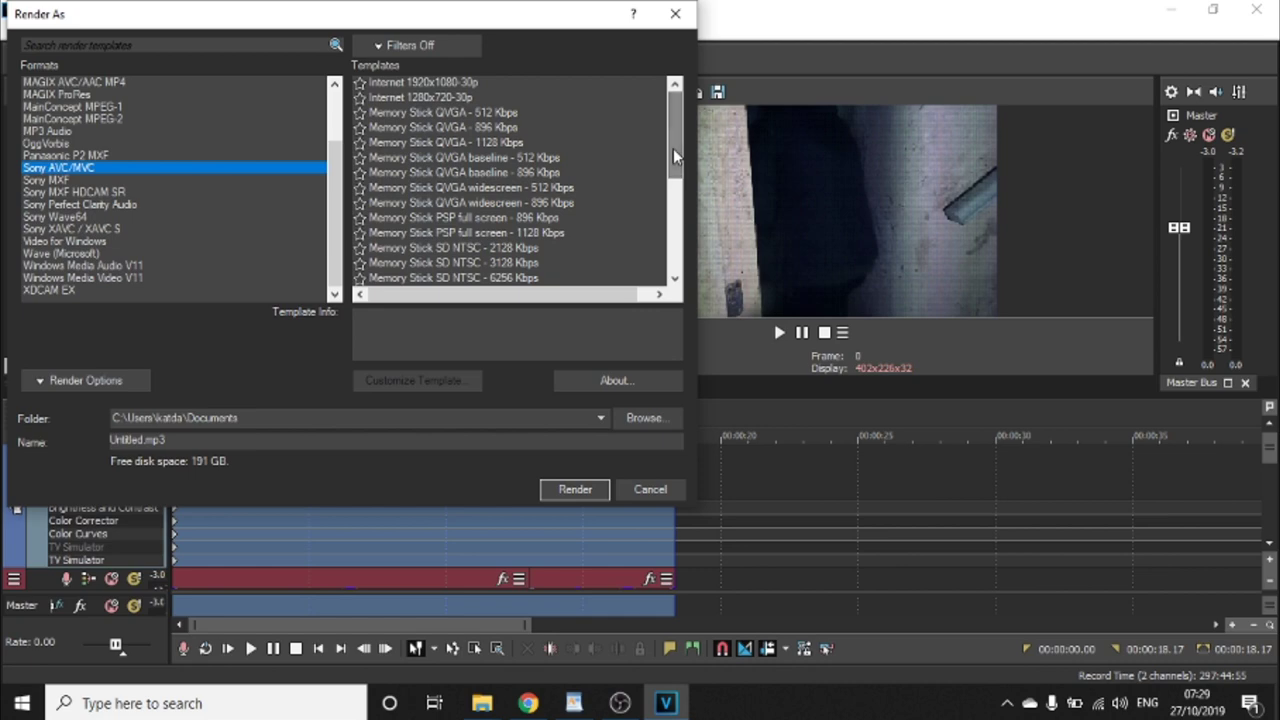
pyautogui.click(468, 84)
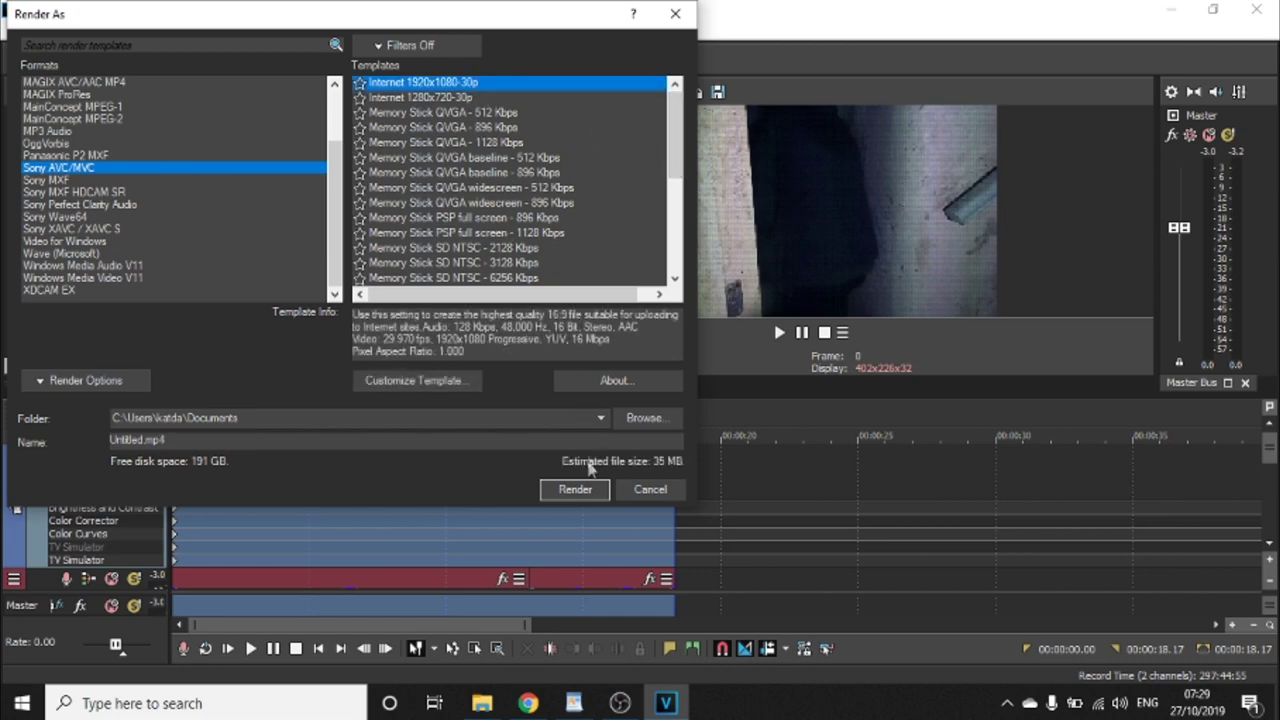
pyautogui.click(577, 490)
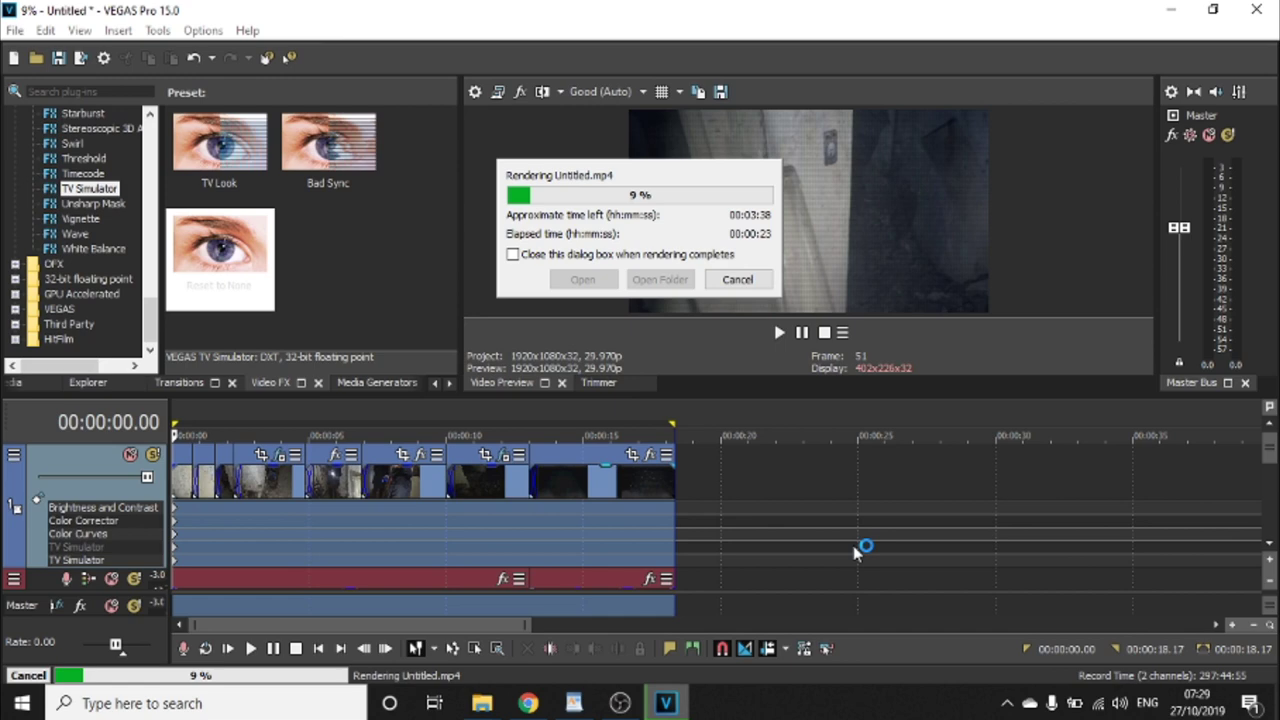
# Switch from VEGAS Pro to the OBS Studio window while the render runs.
pyautogui.hotkey('alt', 'Tab')
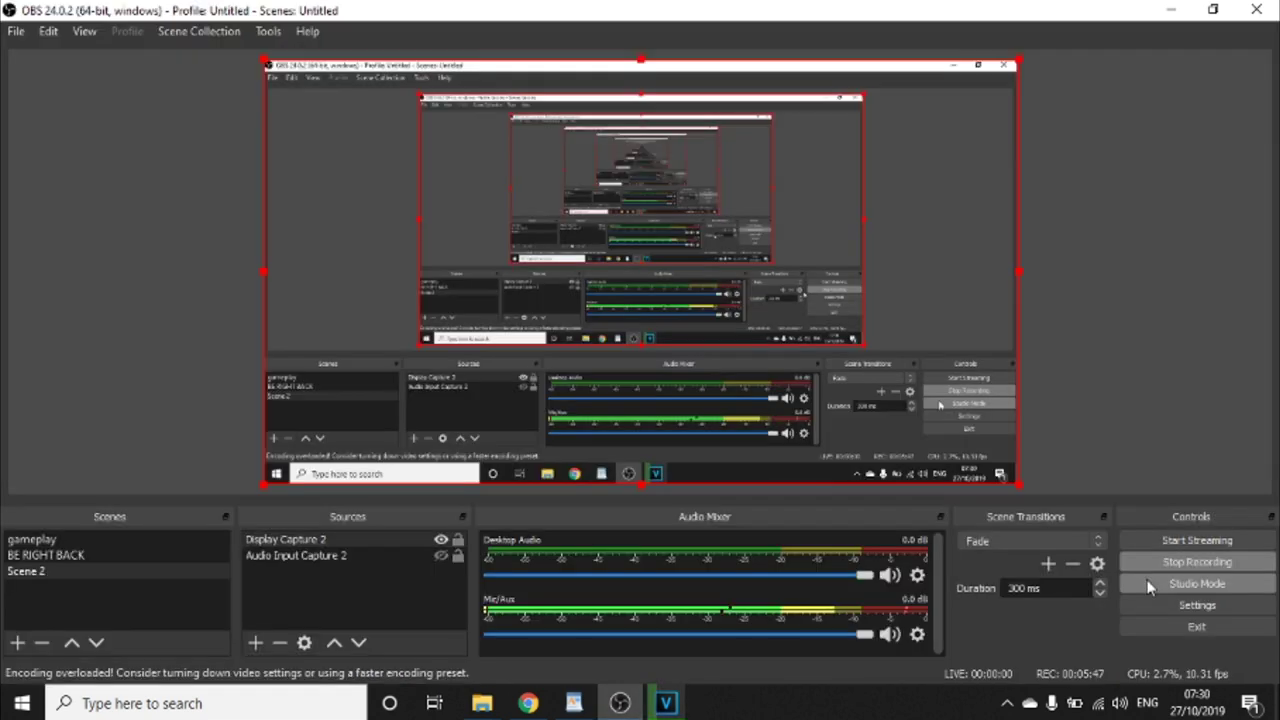